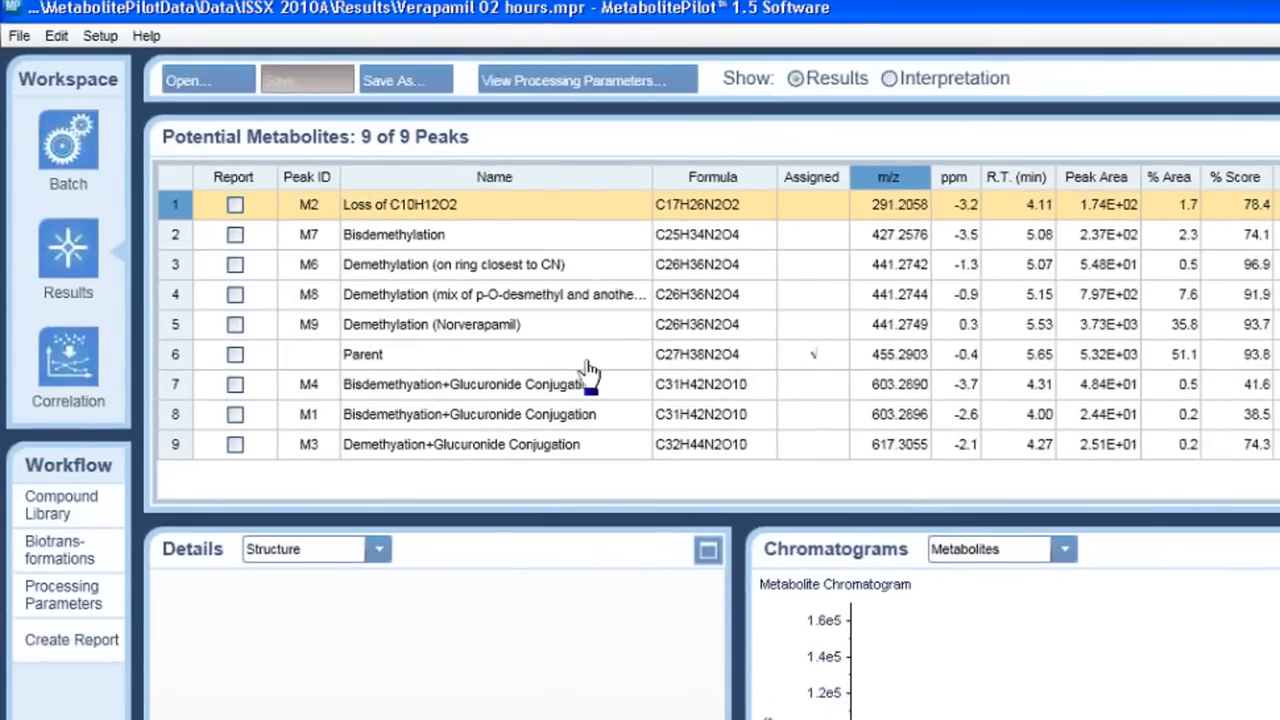
# - Inspect the XIC chromatograms and MS/MS spectra of the Parent peak and the M9 Demethylation (Norverapamil) peak
pyautogui.click(590, 369)
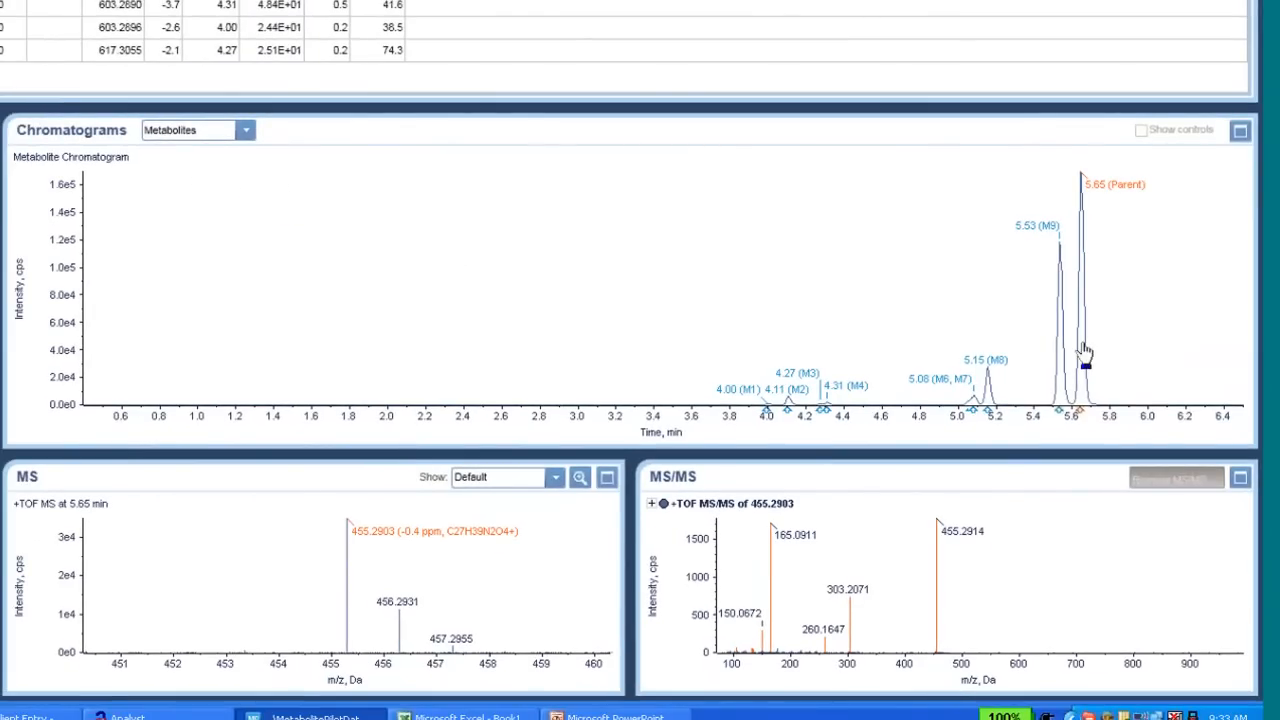
pyautogui.click(246, 131)
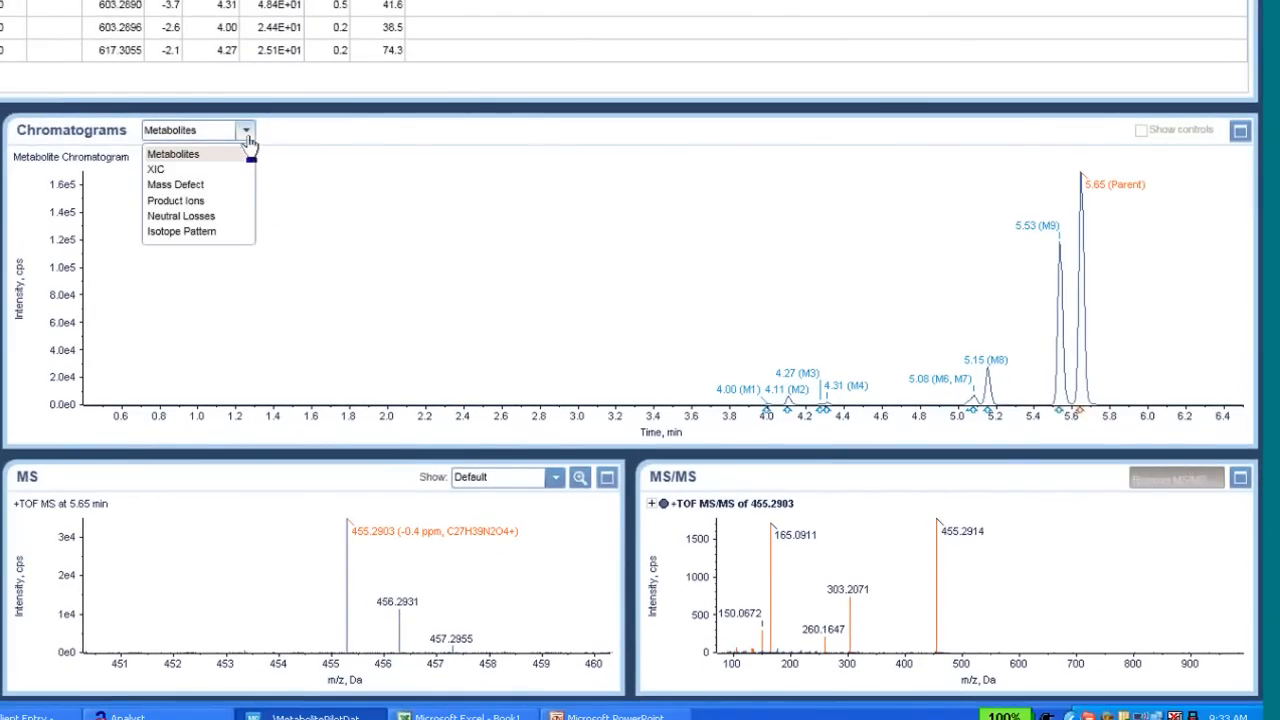
pyautogui.click(221, 172)
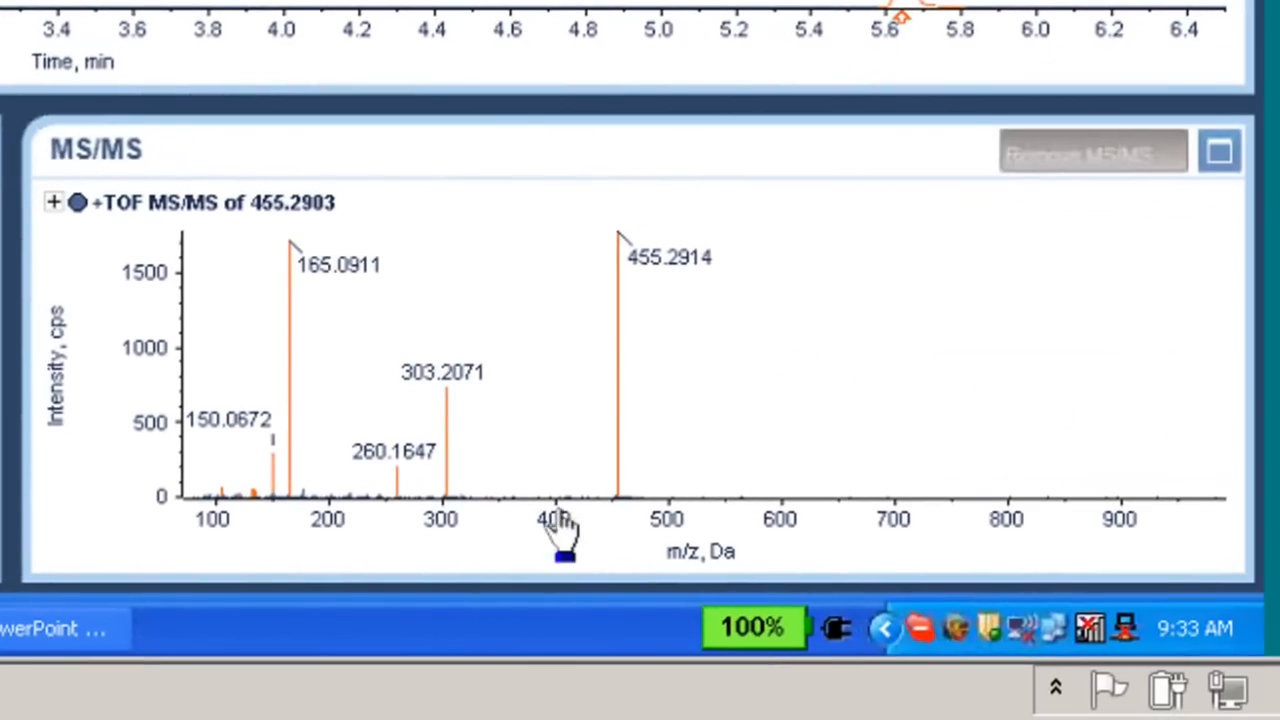
pyautogui.moveTo(629, 518); pyautogui.dragTo(158, 566)
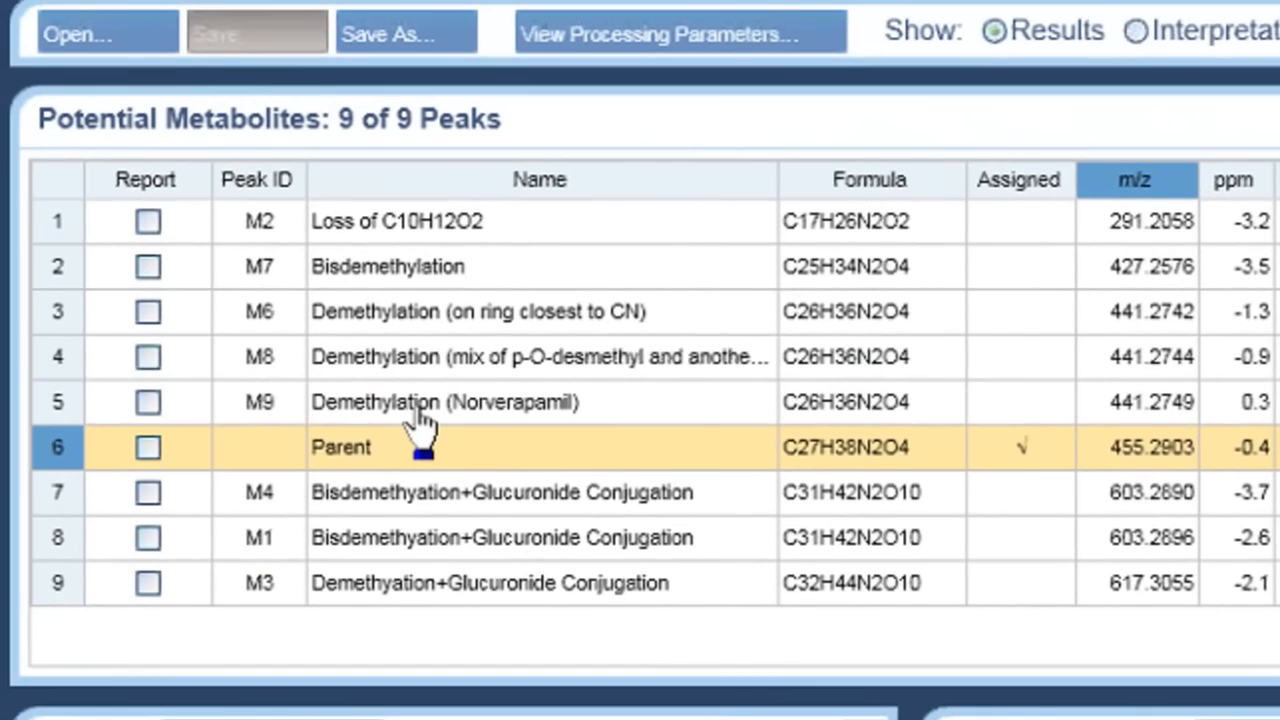
pyautogui.click(421, 410)
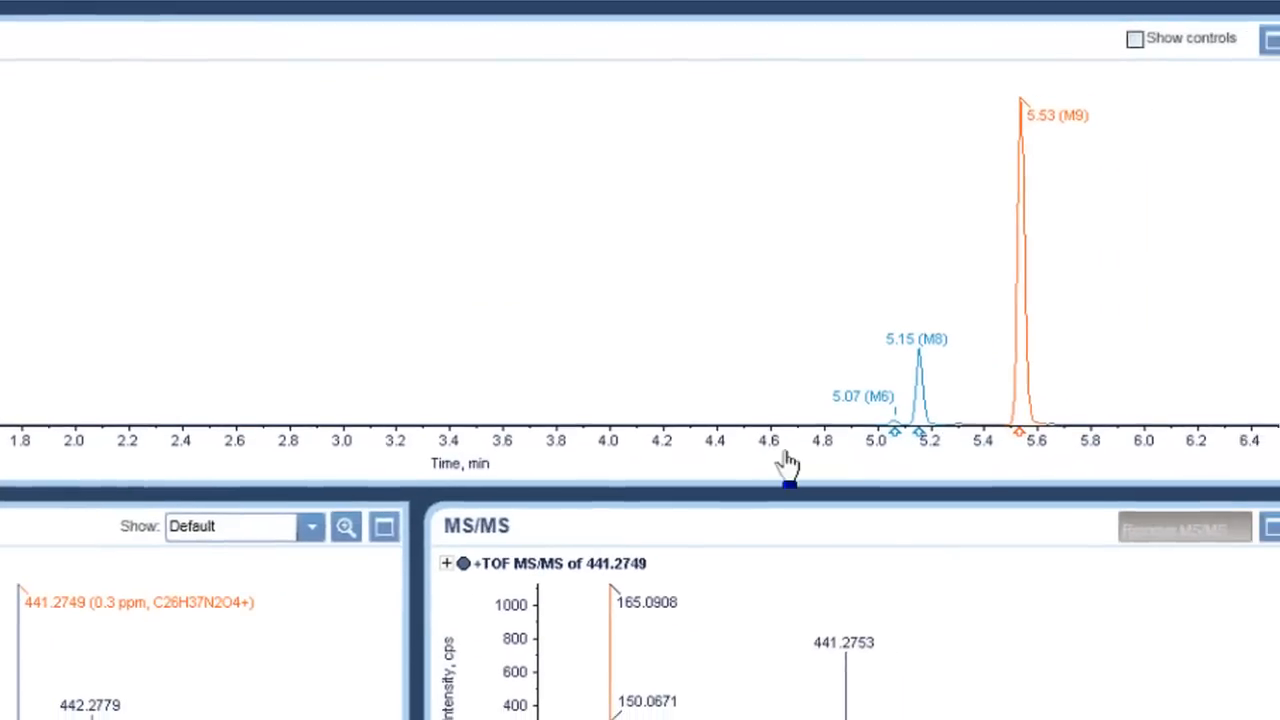
pyautogui.moveTo(788, 462); pyautogui.dragTo(1090, 455)
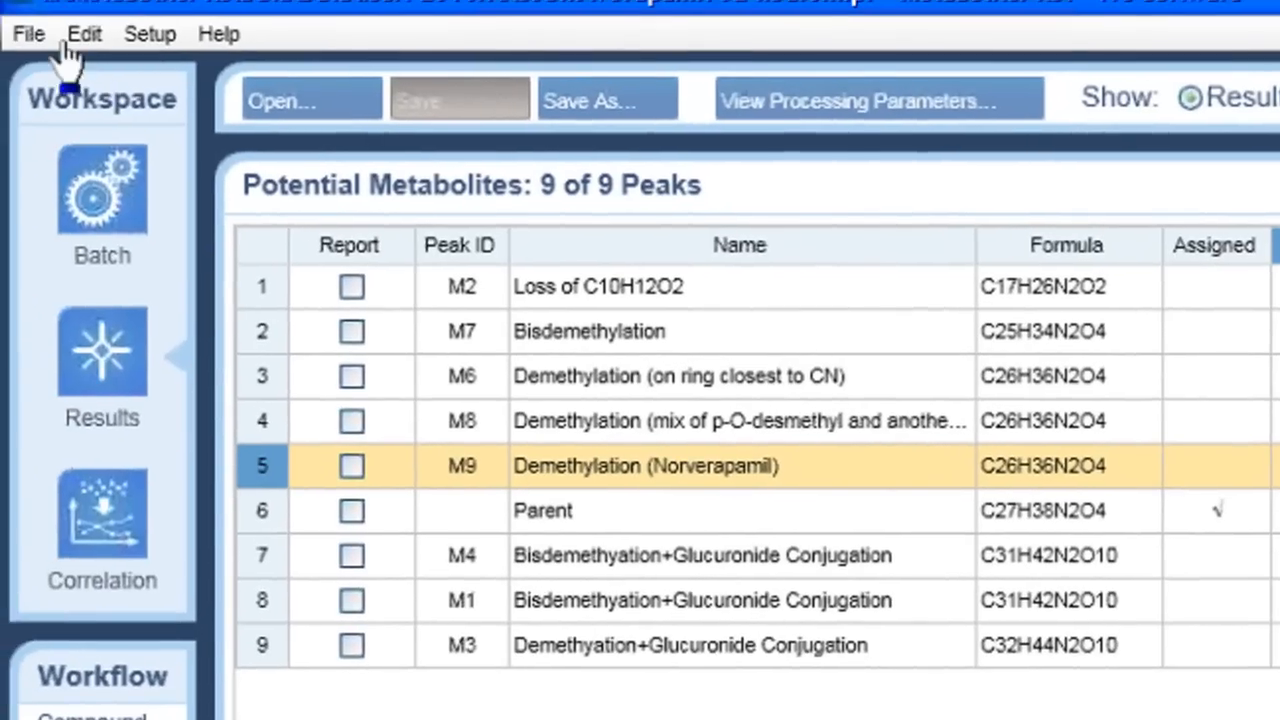
# - Close the Verapamil 02 hours results and start a new correlation in the Correlation workspace
pyautogui.click(32, 36)
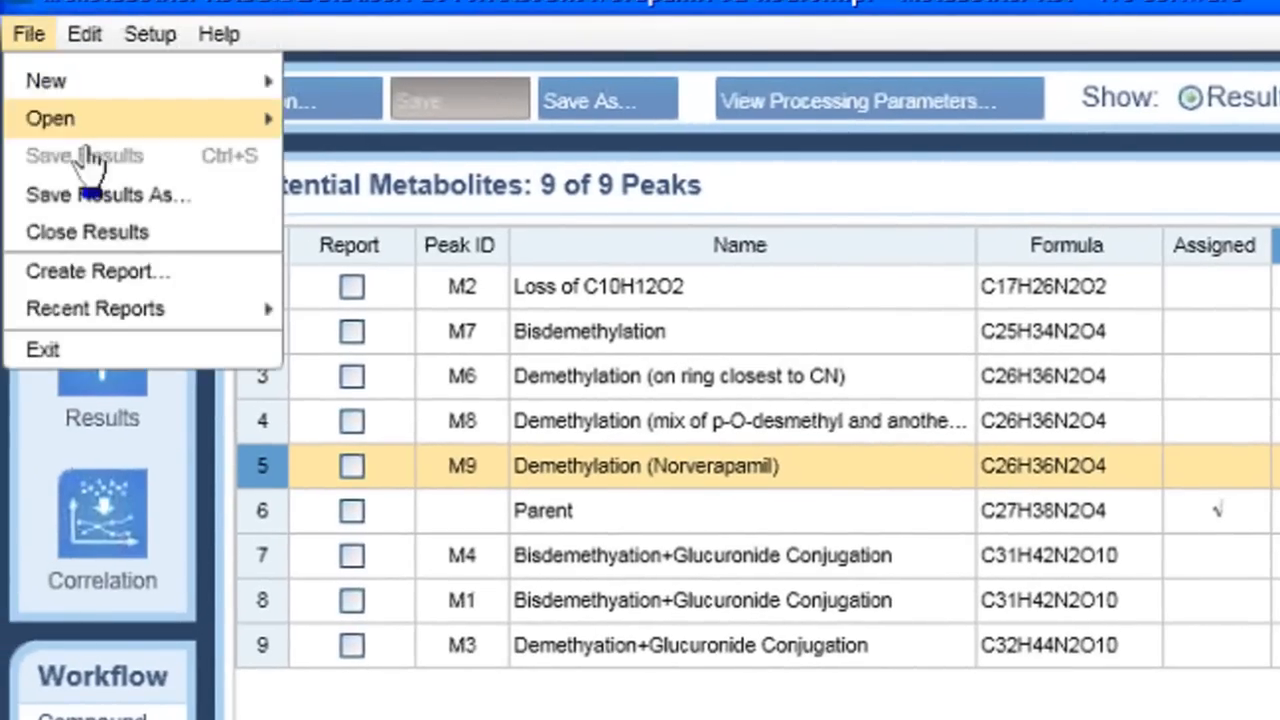
pyautogui.click(112, 236)
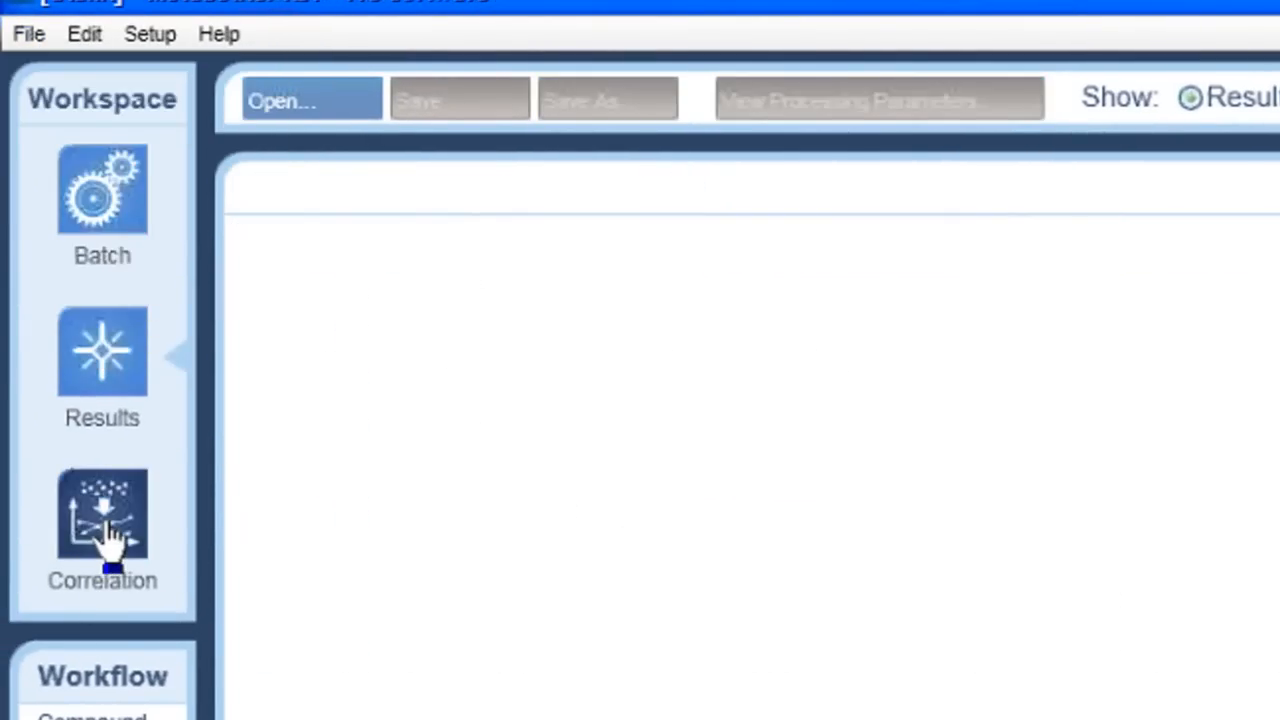
pyautogui.click(138, 528)
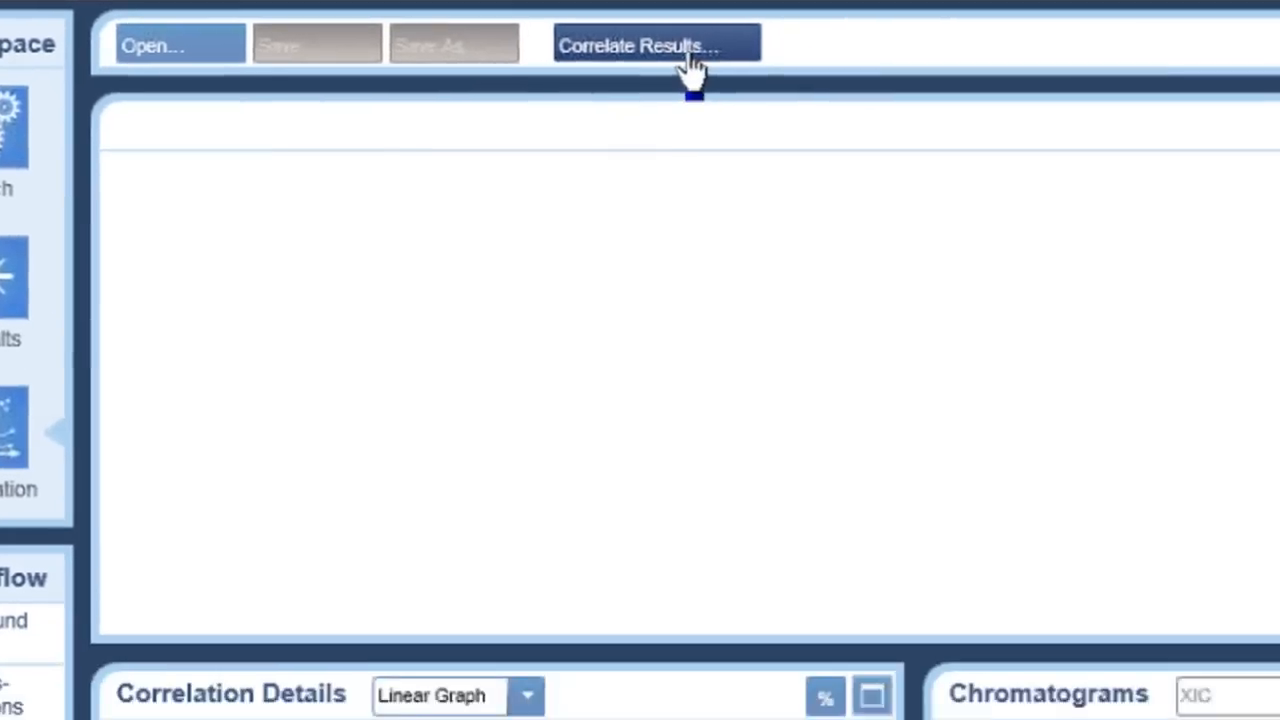
pyautogui.click(693, 66)
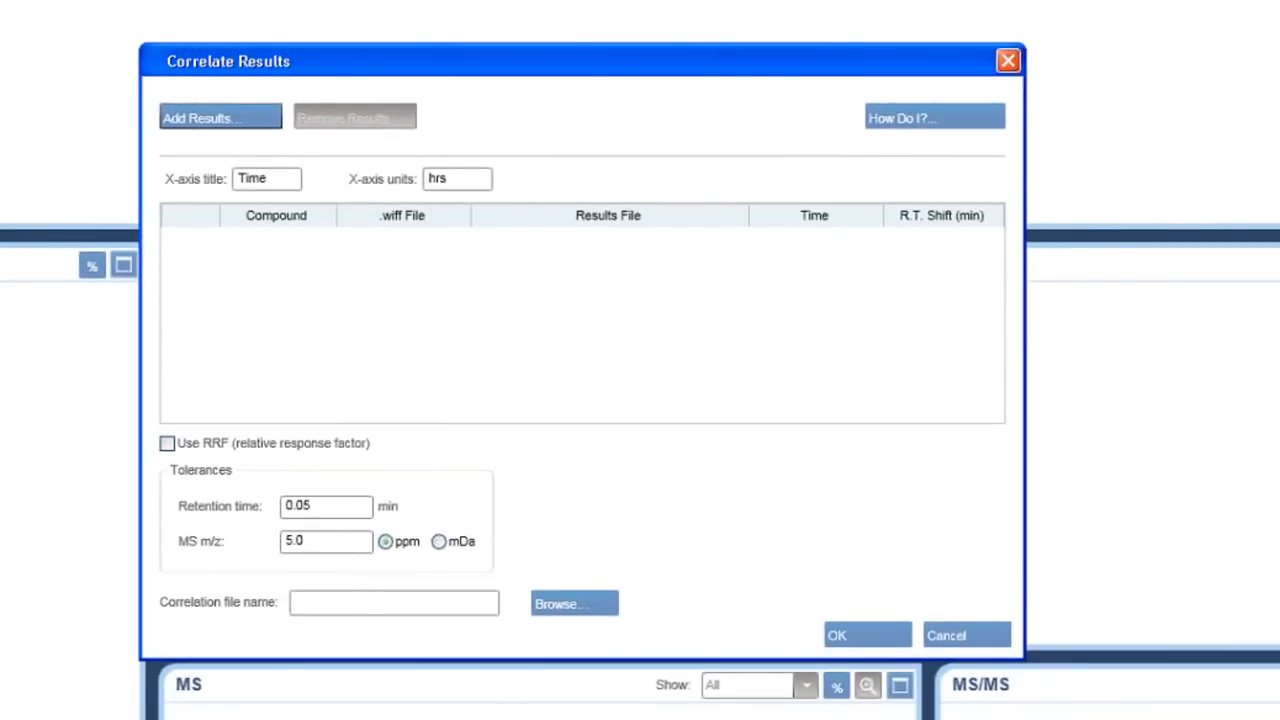
# - Add the five Verapamil results files (01, 02, 04, 06 and 24 hours) from the ISSX 2010A Results folder to the correlation
pyautogui.click(195, 120)
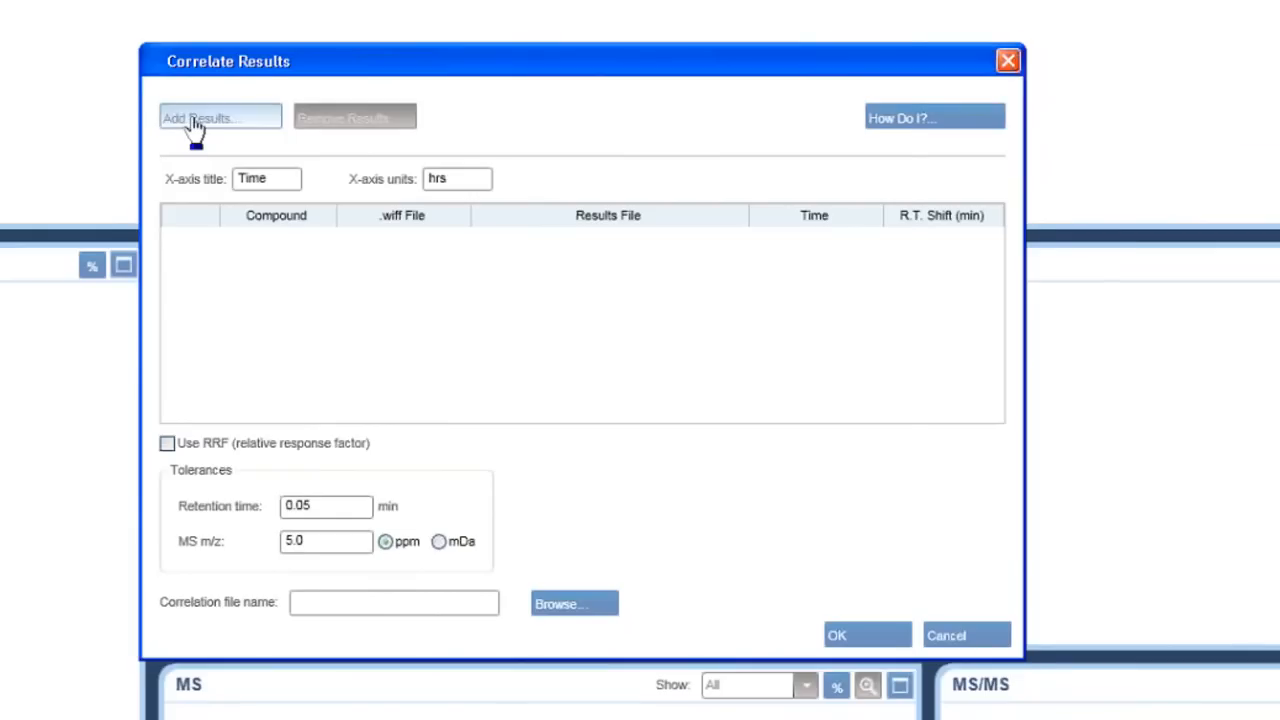
pyautogui.click(472, 44)
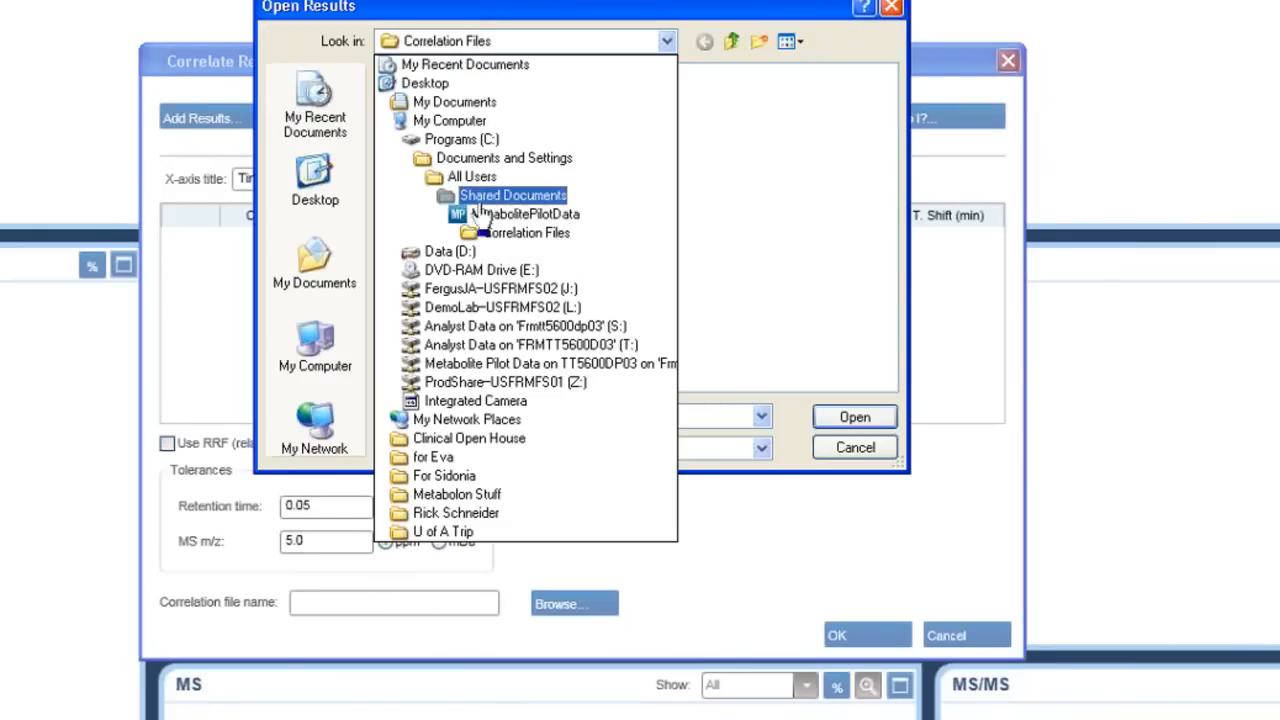
pyautogui.click(490, 214)
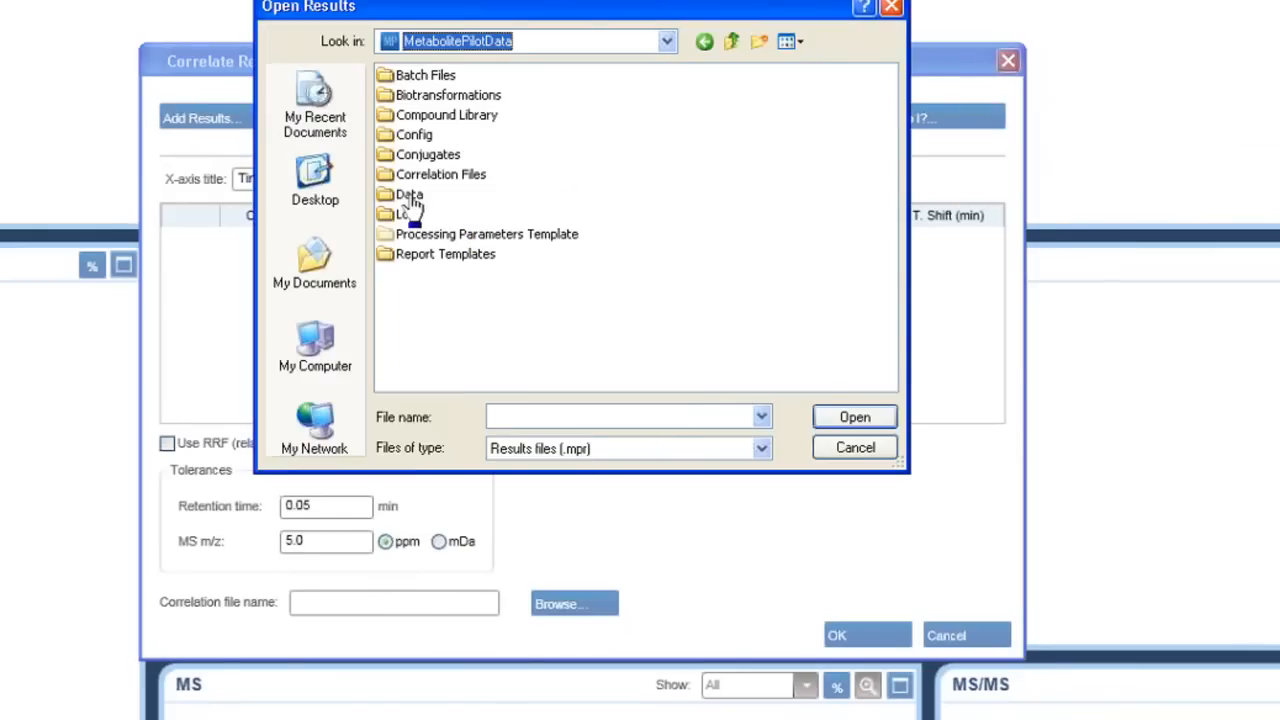
pyautogui.doubleClick(411, 197)
pyautogui.doubleClick(452, 178)
pyautogui.doubleClick(405, 98)
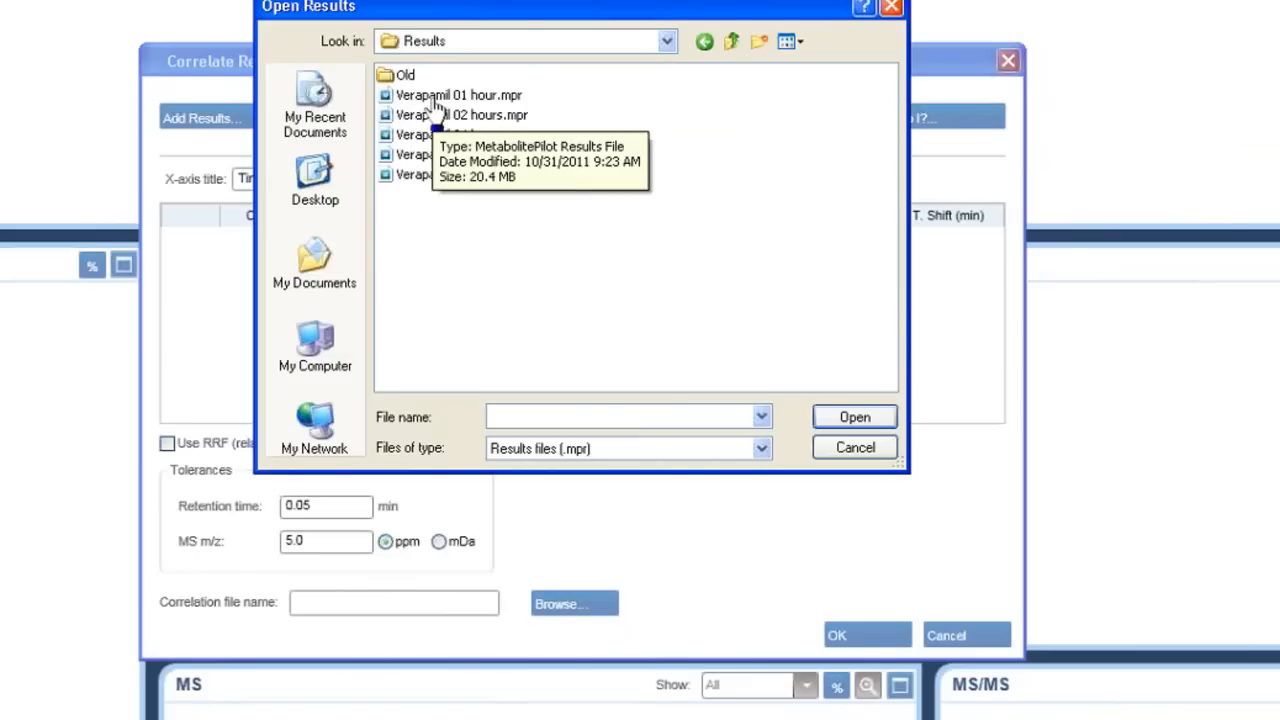
pyautogui.click(425, 96)
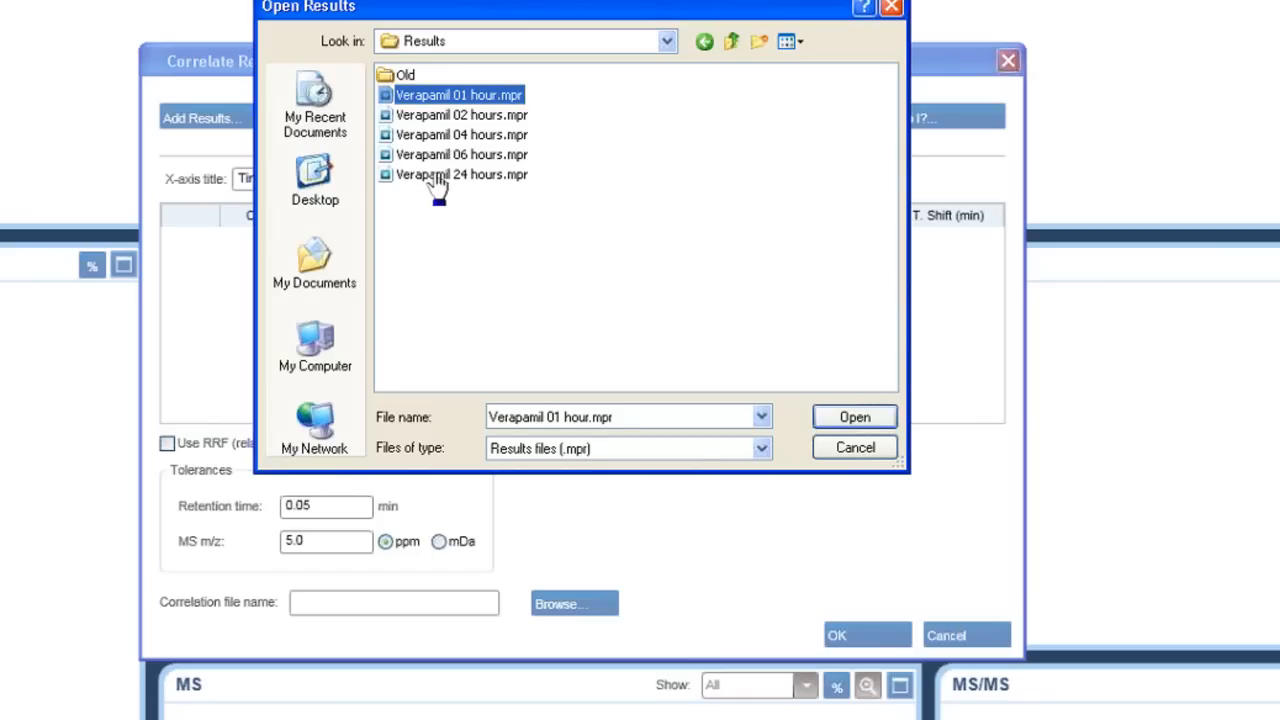
pyautogui.keyDown('shift'); pyautogui.click(437, 178); pyautogui.keyUp('shift')
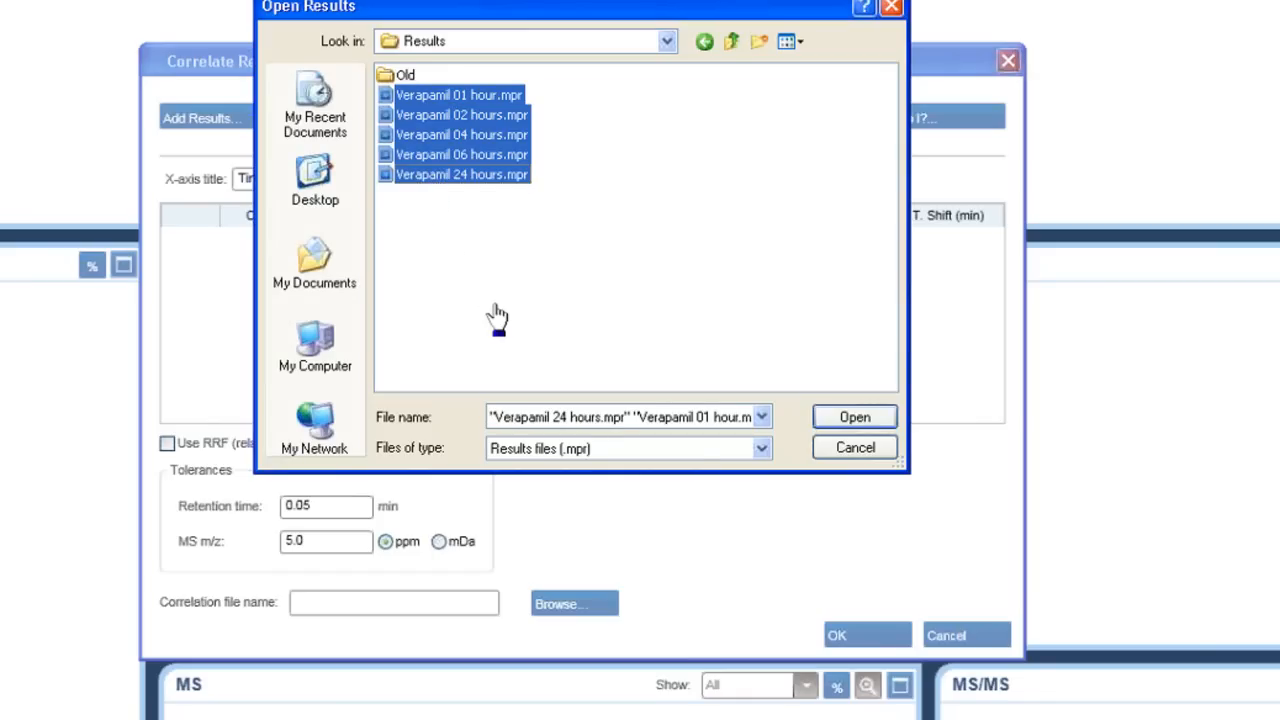
pyautogui.click(856, 418)
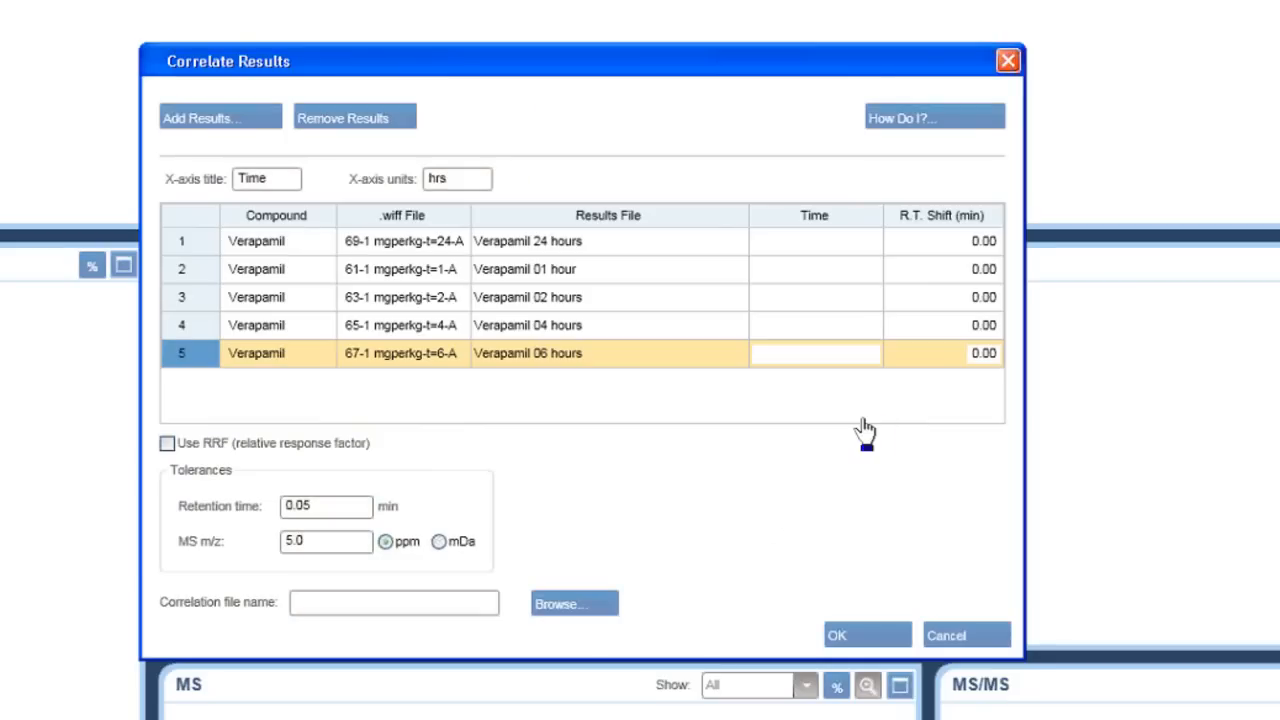
# - Set each results file's time to match its name: 24, 1, 2, 4 and 6 hrs
pyautogui.click(283, 179)
pyautogui.click(476, 180)
pyautogui.click(826, 245)
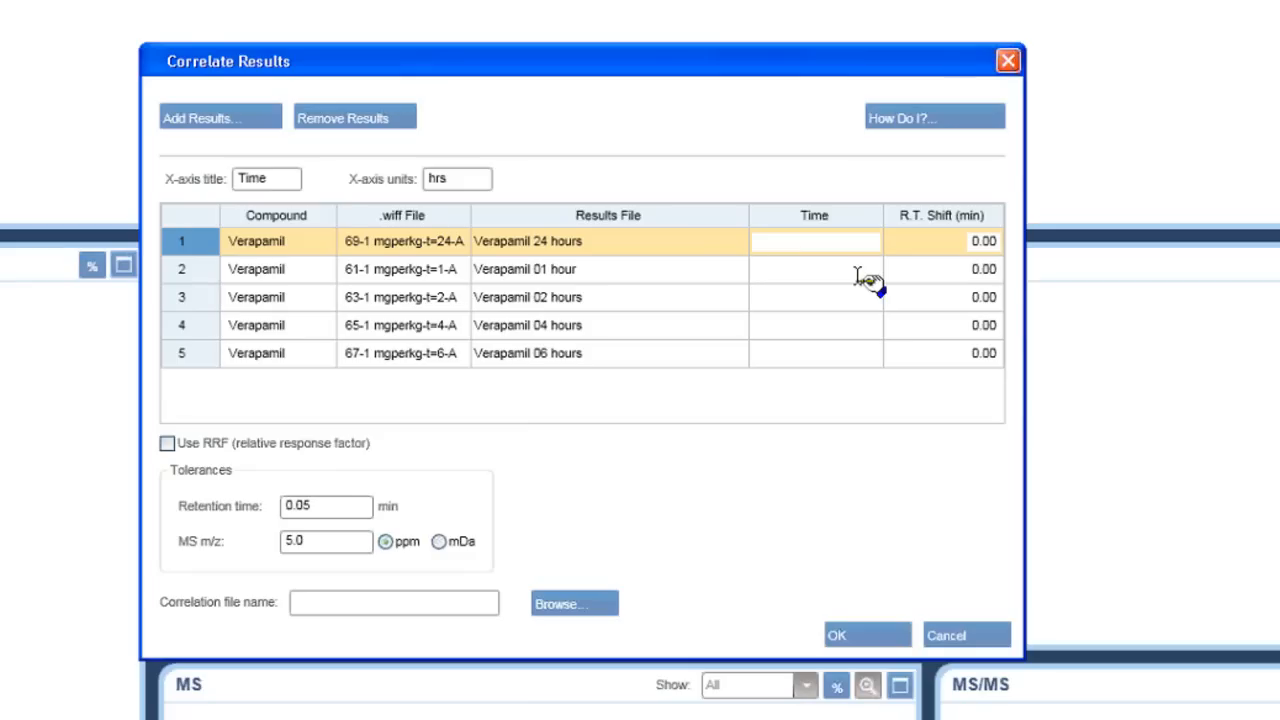
pyautogui.write('24')
pyautogui.click(857, 275)
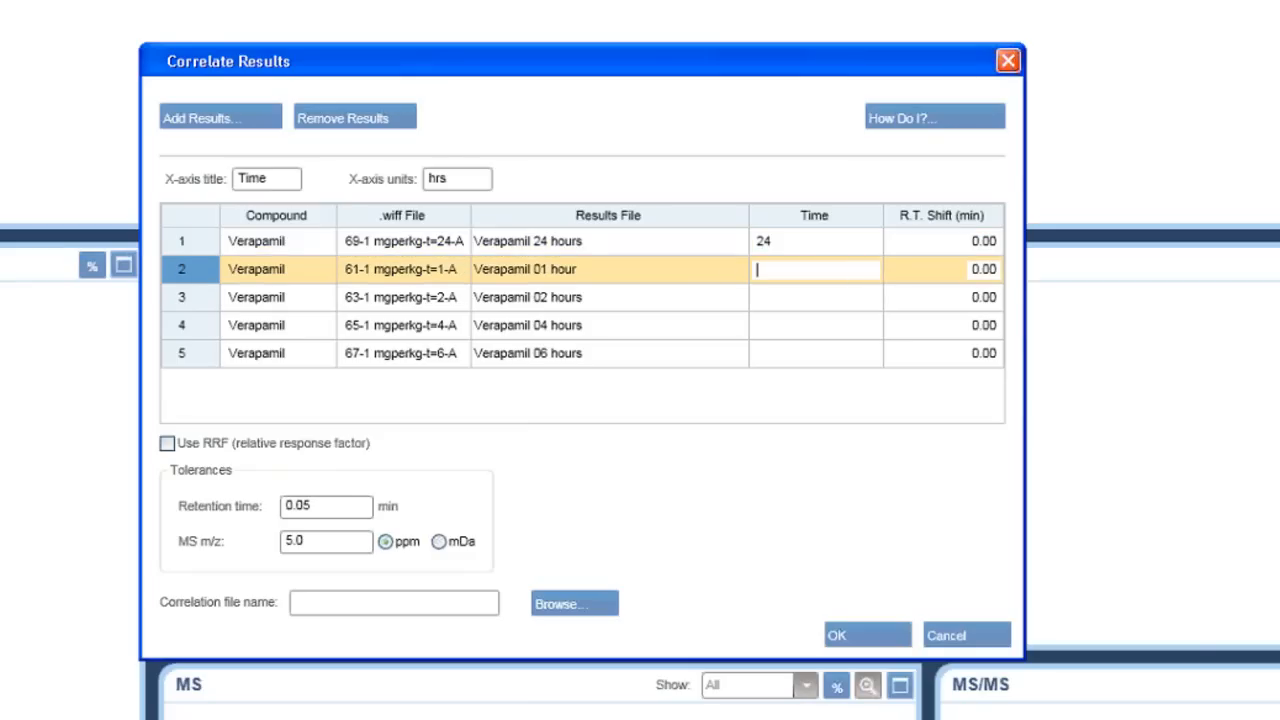
pyautogui.write('1')
pyautogui.click(857, 297)
pyautogui.click(857, 325)
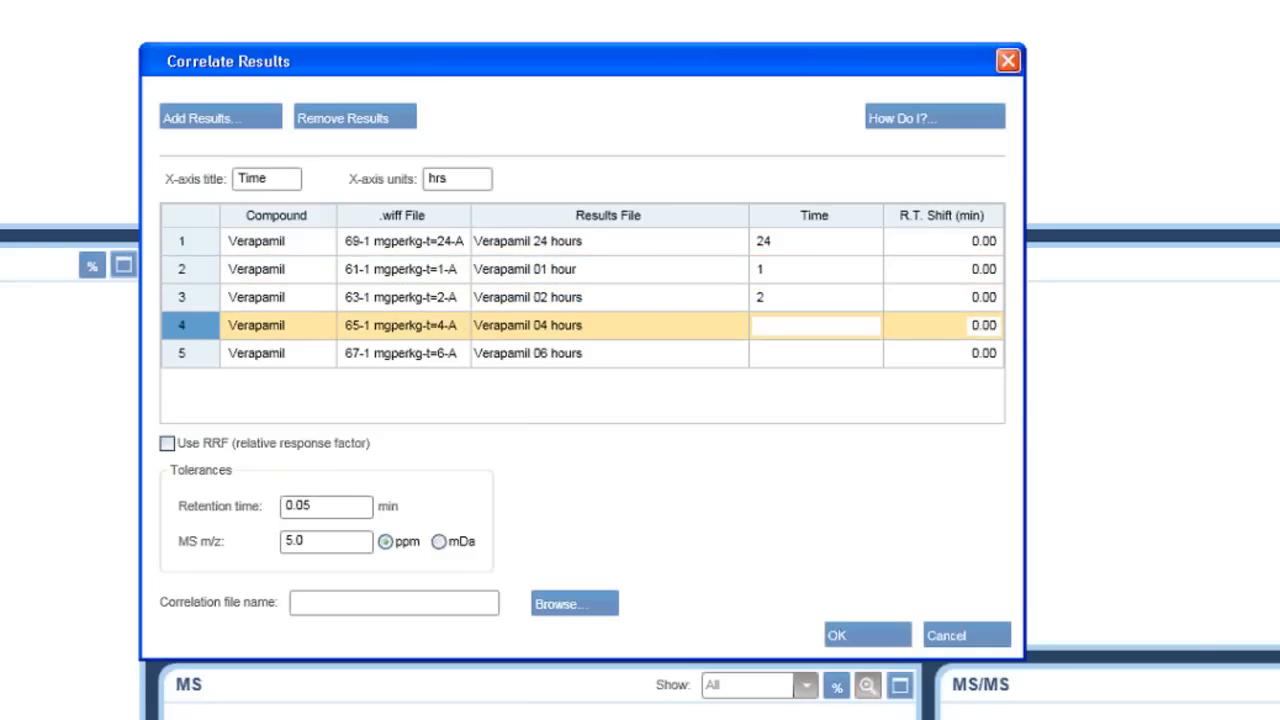
pyautogui.click(857, 353)
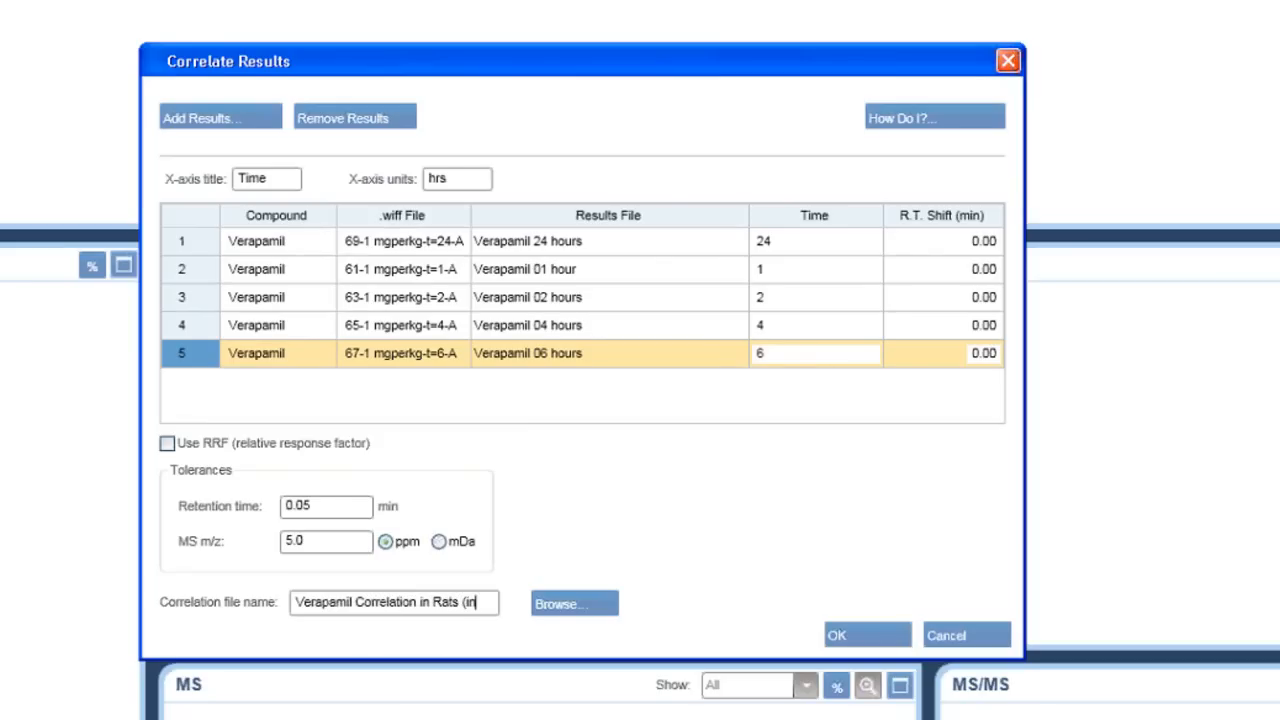
# - Name the correlation file "Verapamil Correlation in Rats (in vivo)", store it in the Correlation Files folder and run the correlation
pyautogui.write('o)')
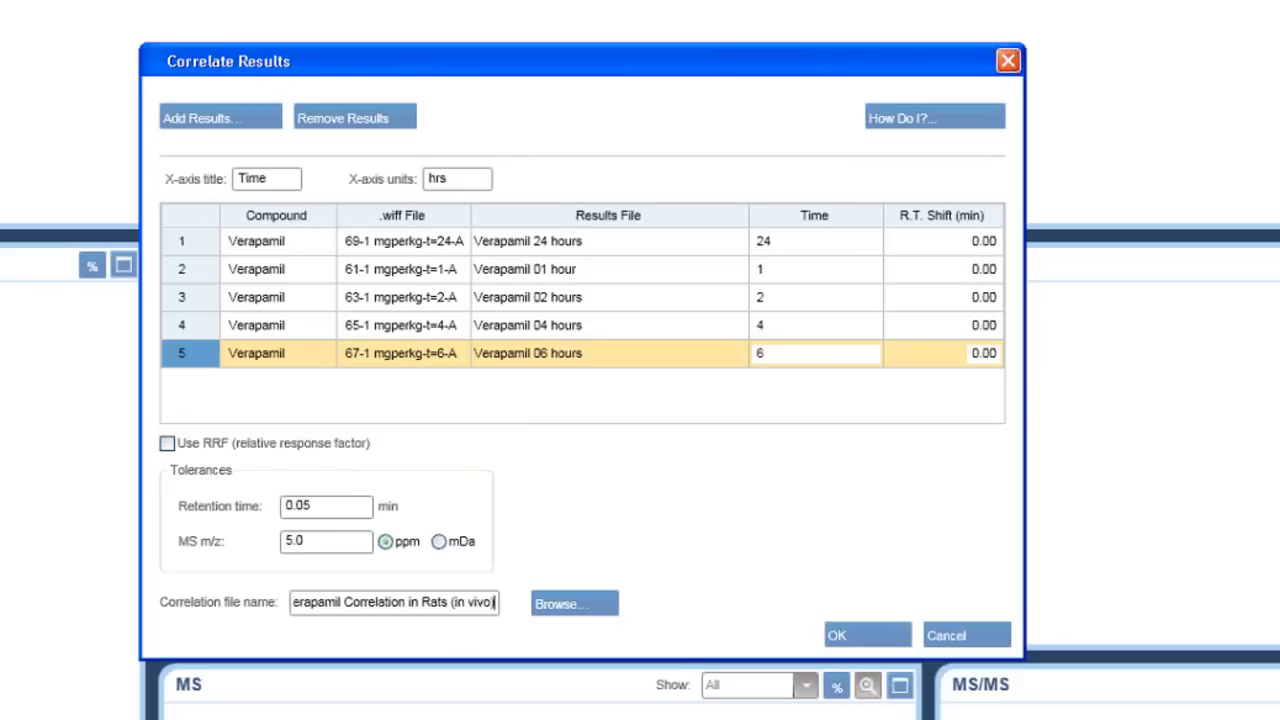
pyautogui.click(608, 610)
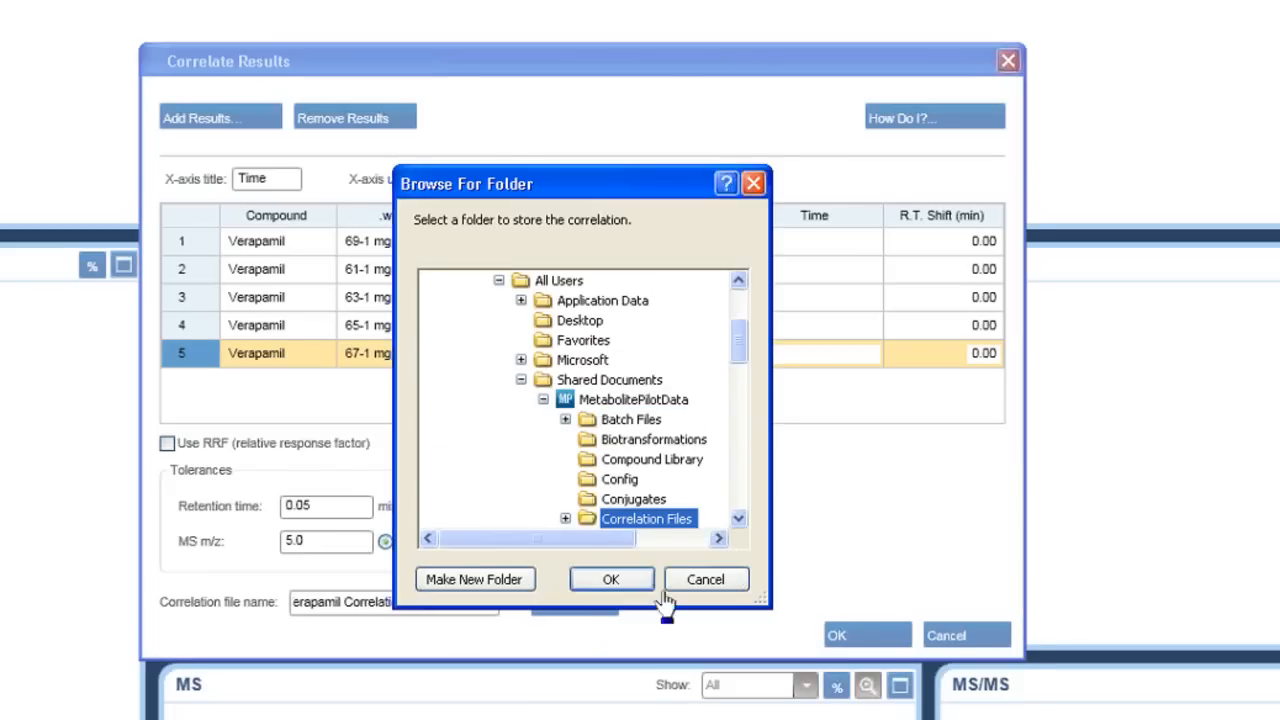
pyautogui.doubleClick(635, 521)
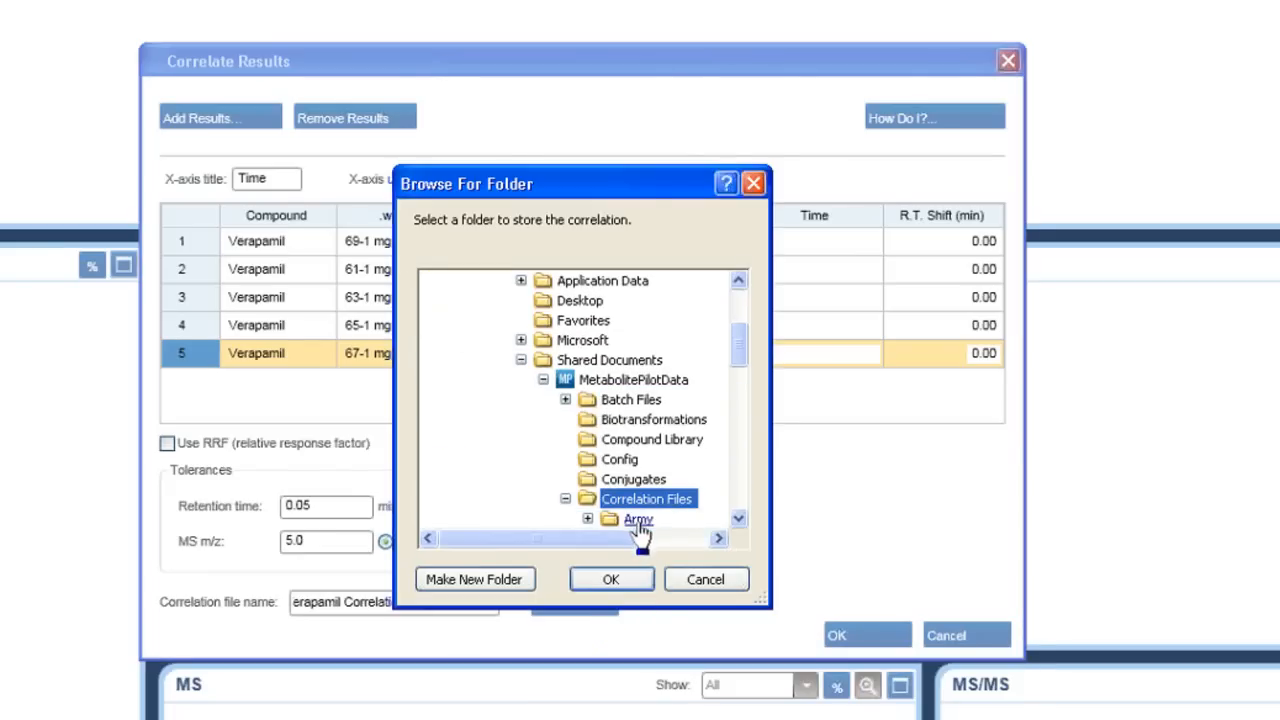
pyautogui.click(617, 590)
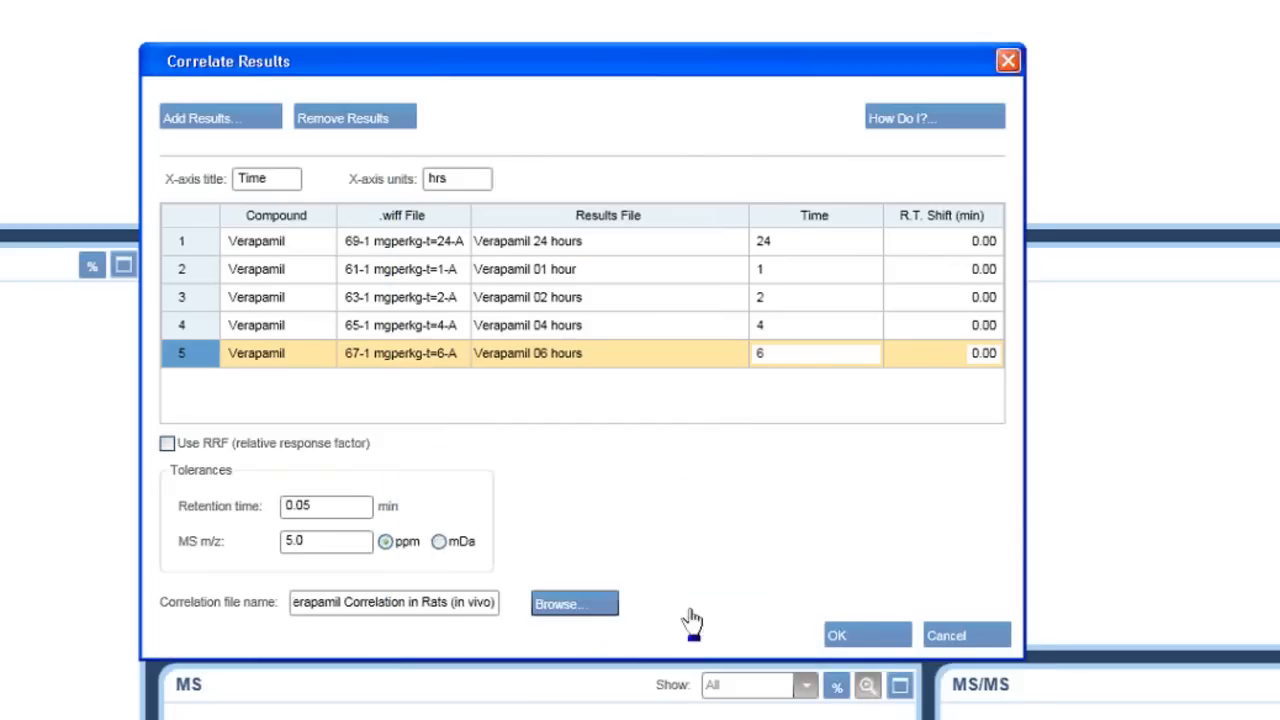
pyautogui.click(866, 638)
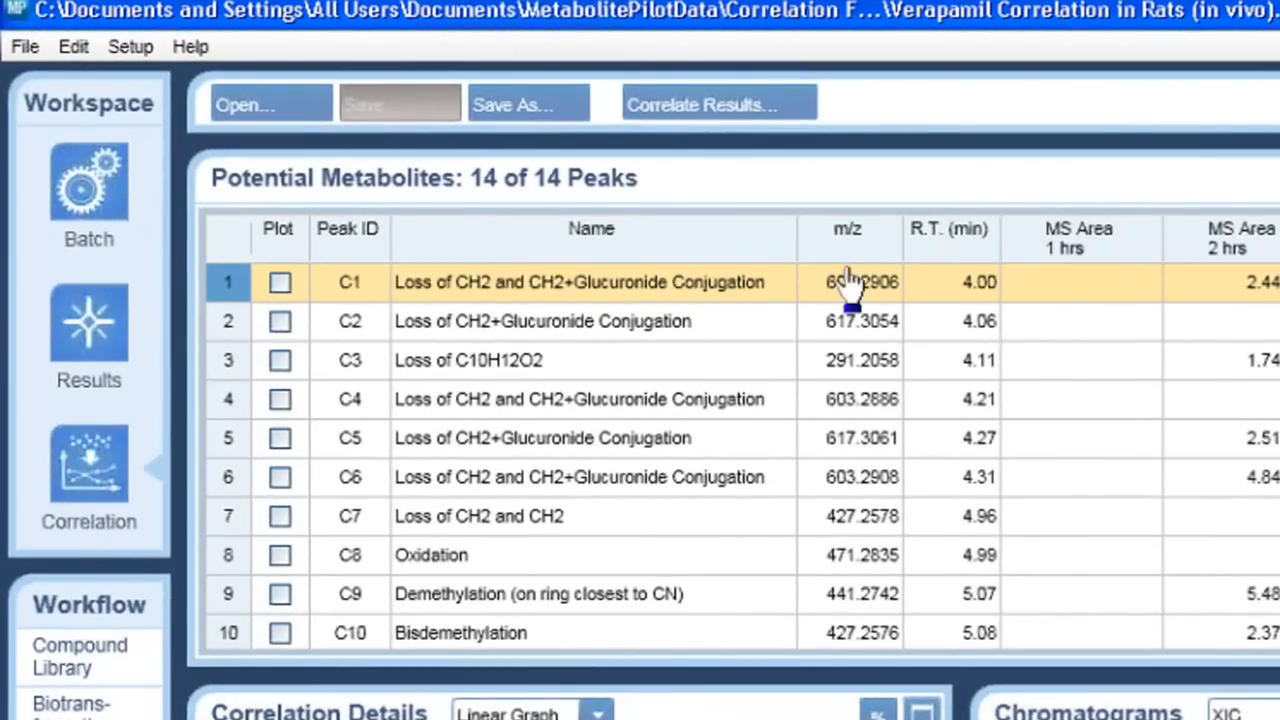
# - Sort the correlated metabolites by m/z and examine the Parent peak's overlaid chromatograms near 5.65 min at low intensity
pyautogui.click(876, 256)
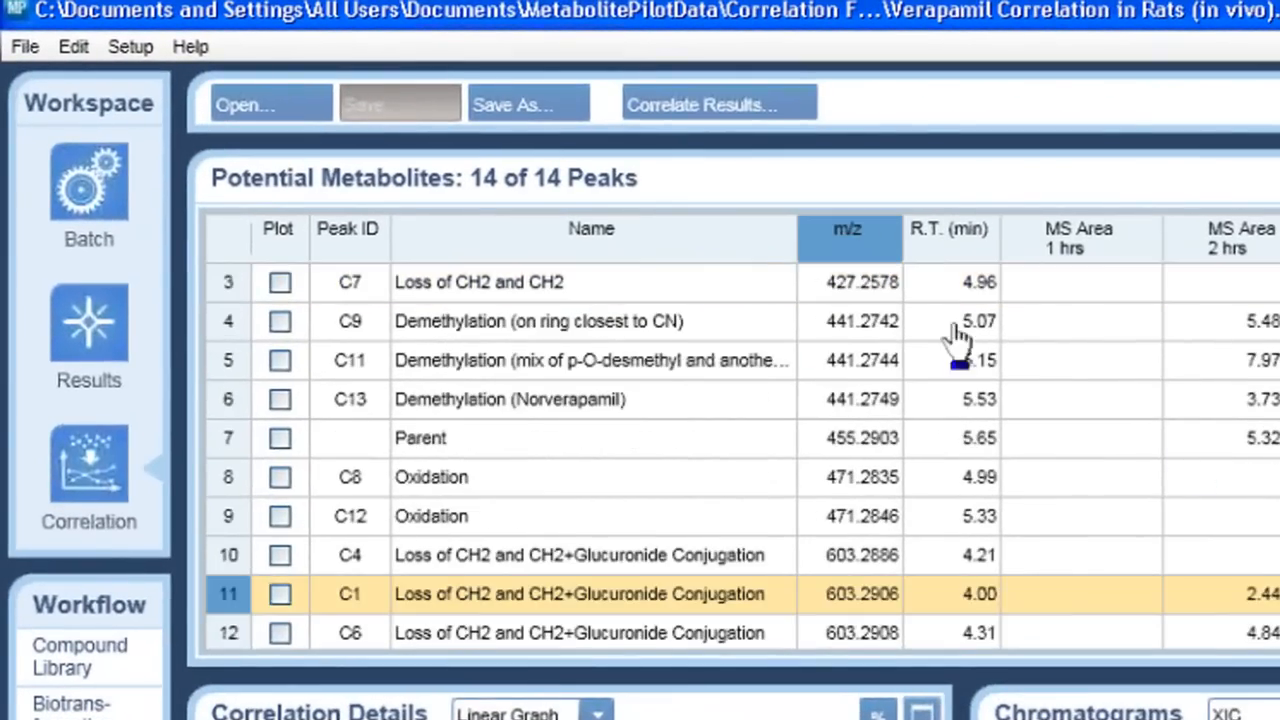
pyautogui.click(543, 450)
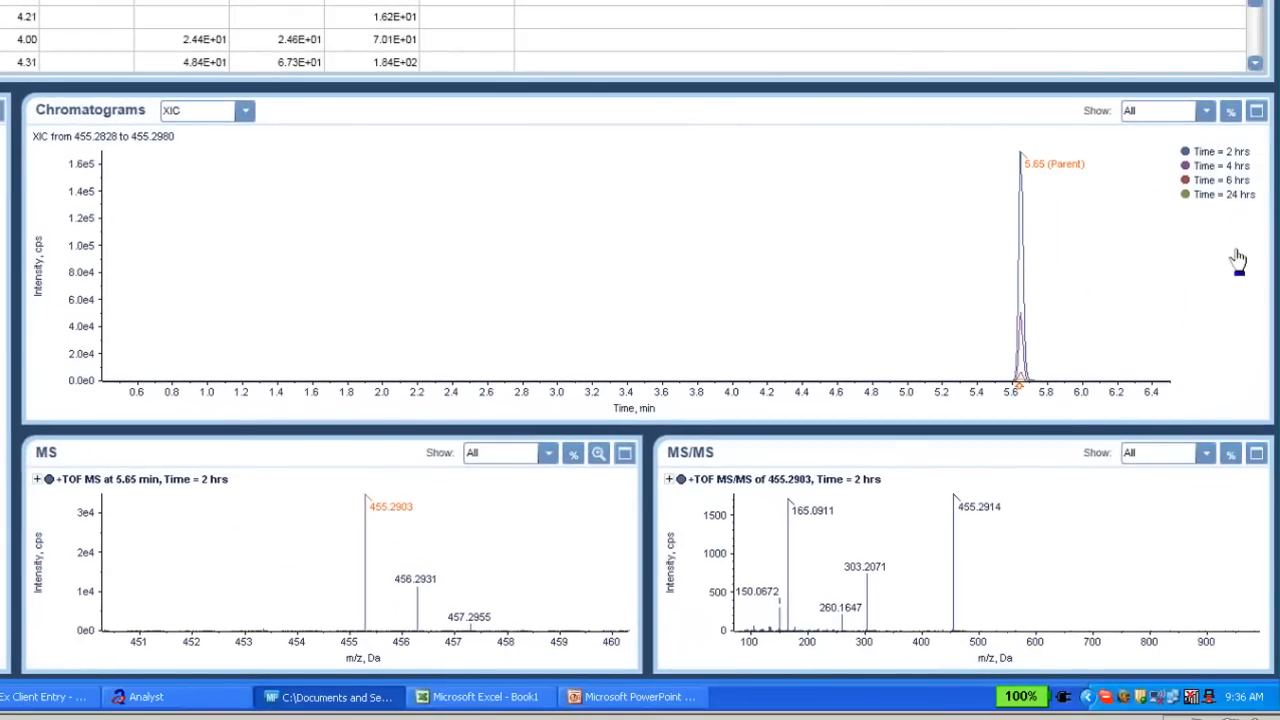
pyautogui.moveTo(986, 409); pyautogui.dragTo(1064, 411)
pyautogui.moveTo(40, 348); pyautogui.dragTo(70, 403)
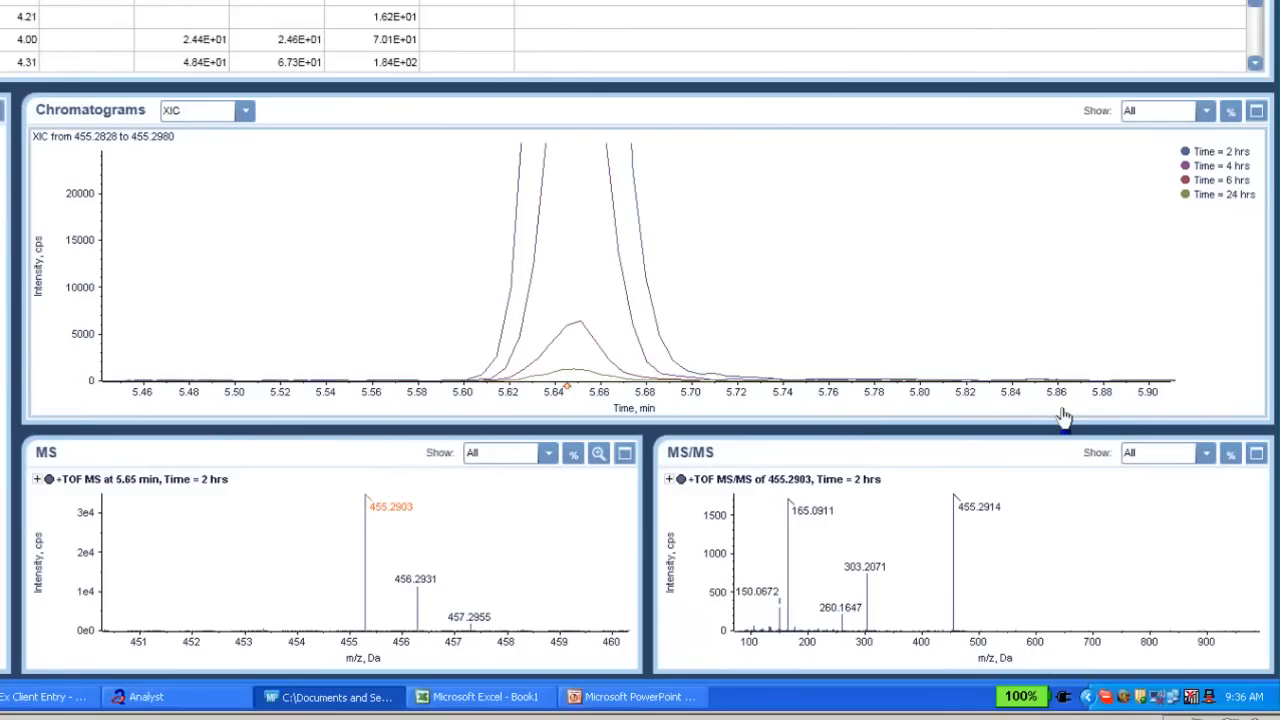
pyautogui.doubleClick(1026, 405)
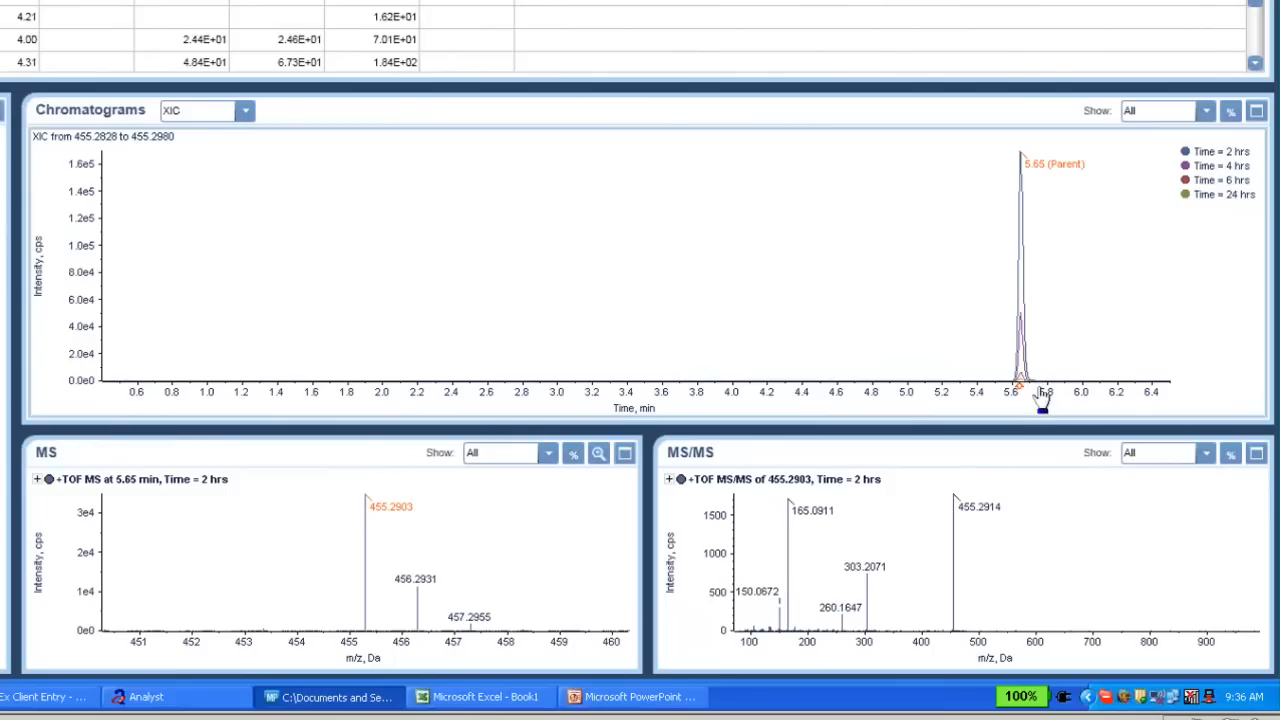
# - View the Parent peak's extracted ion chromatogram separately for the 2, 4, 6 and 24 hrs time points
pyautogui.click(1207, 112)
pyautogui.click(1180, 152)
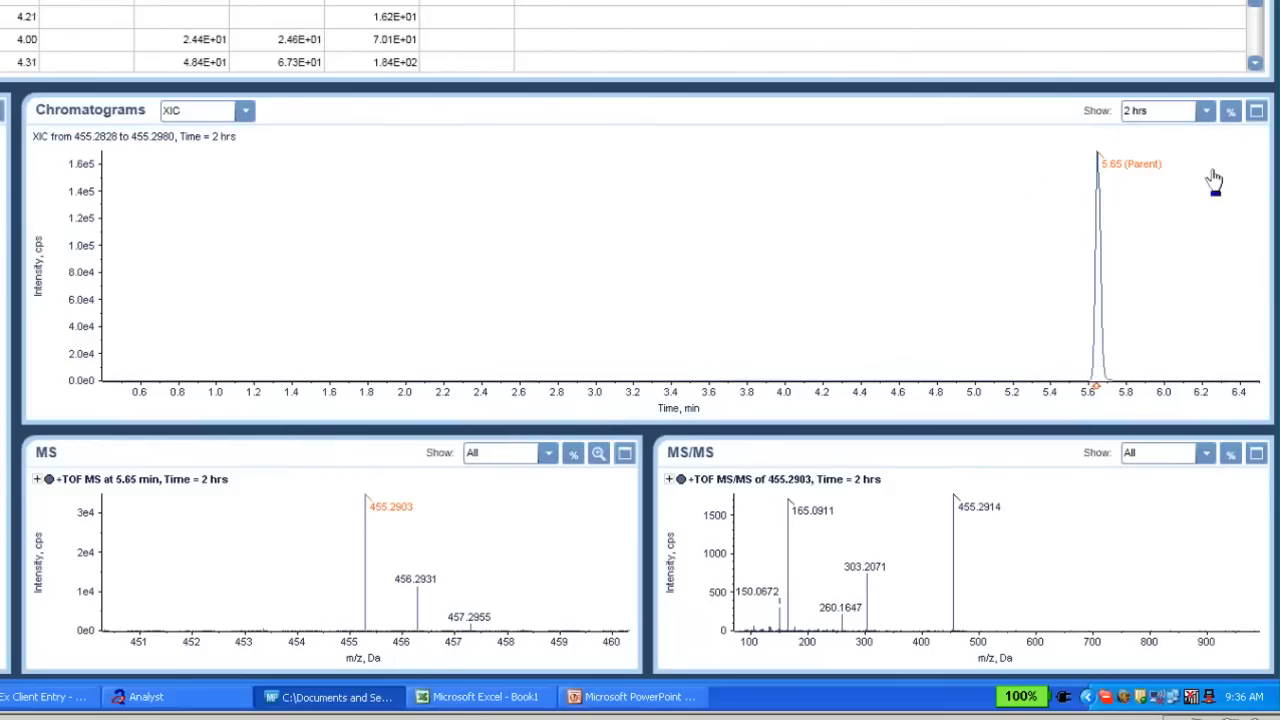
pyautogui.press('Down')
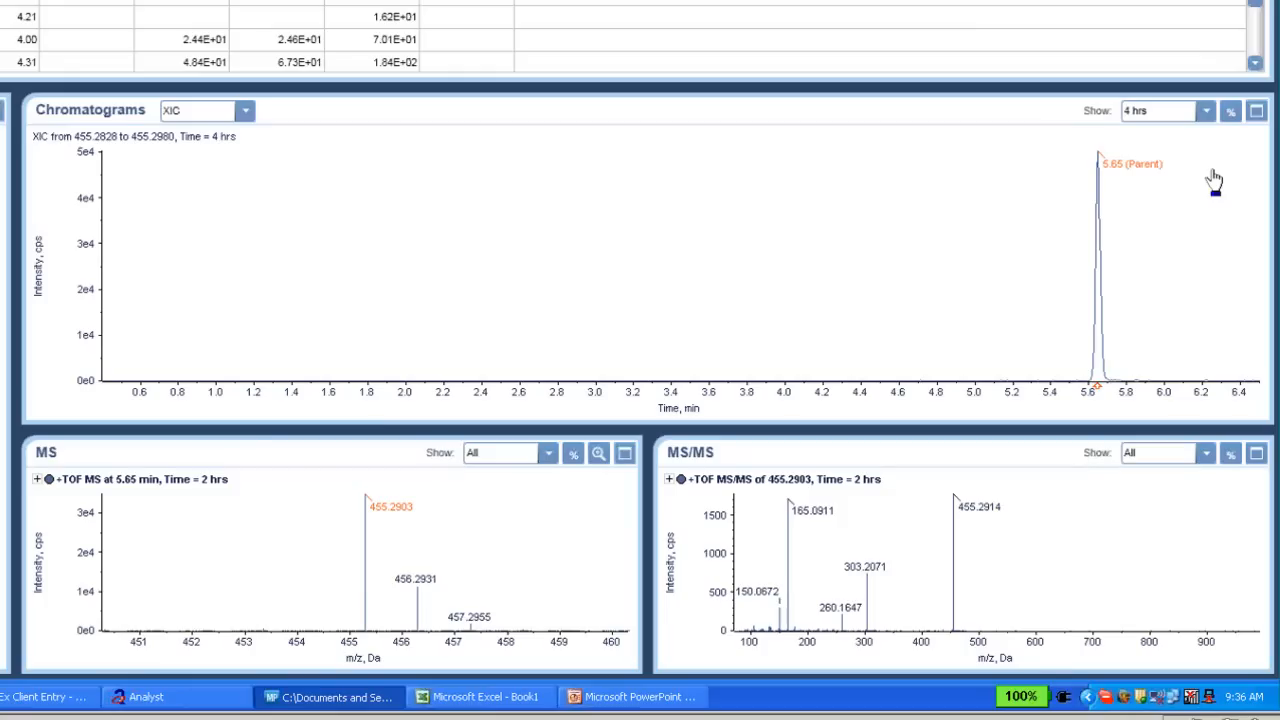
pyautogui.press('Down')
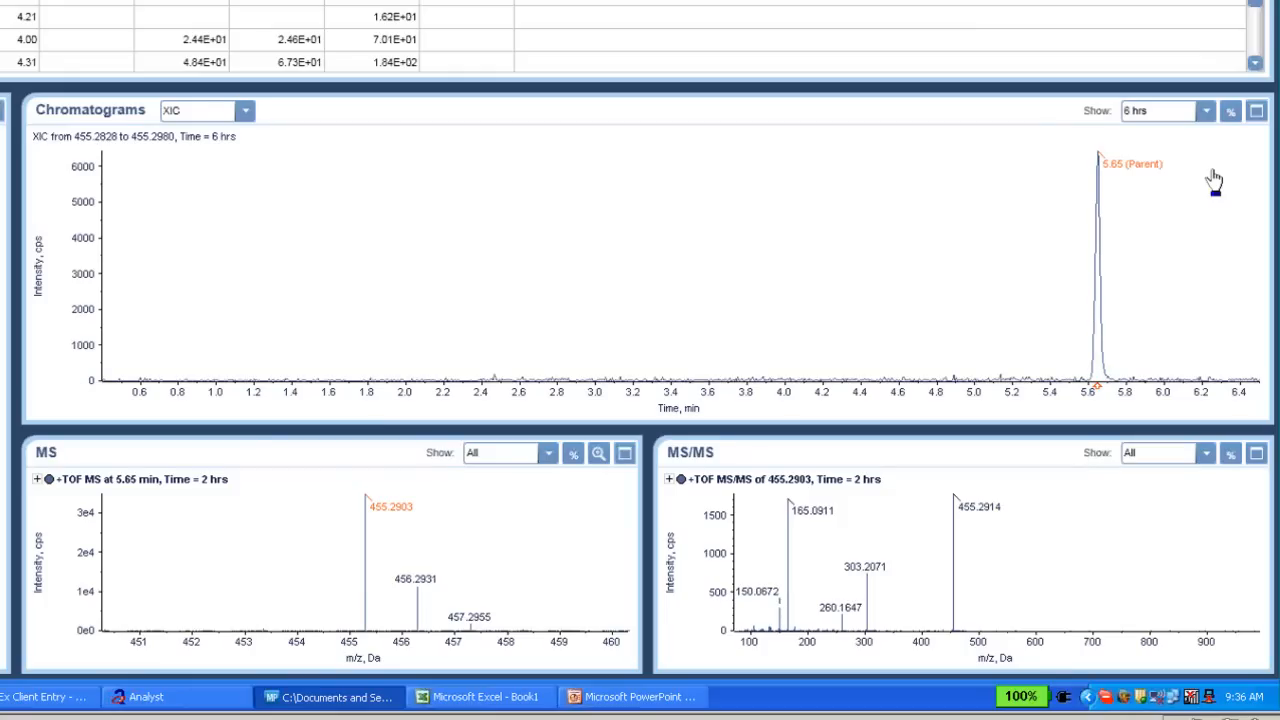
pyautogui.press('Down')
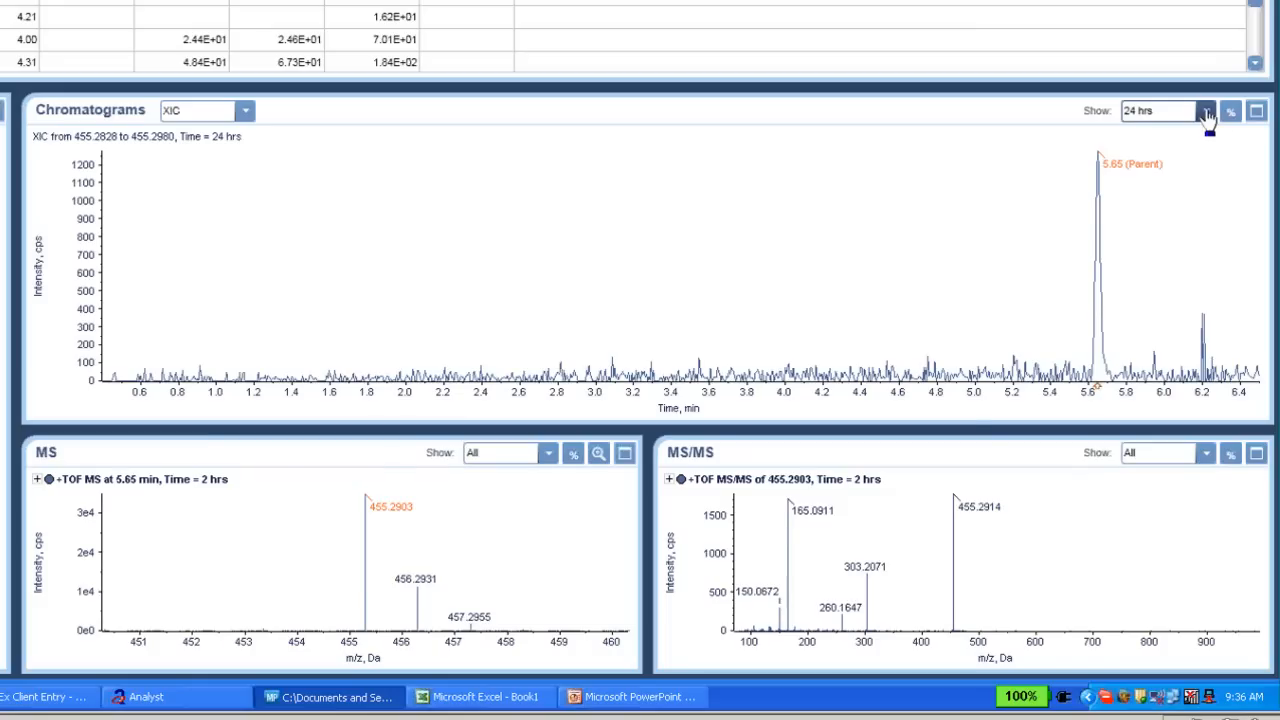
# - Zoom the Parent's MS spectrum in on the ion at m/z 455.29
pyautogui.moveTo(355, 646); pyautogui.dragTo(382, 648)
pyautogui.moveTo(275, 650); pyautogui.dragTo(342, 662)
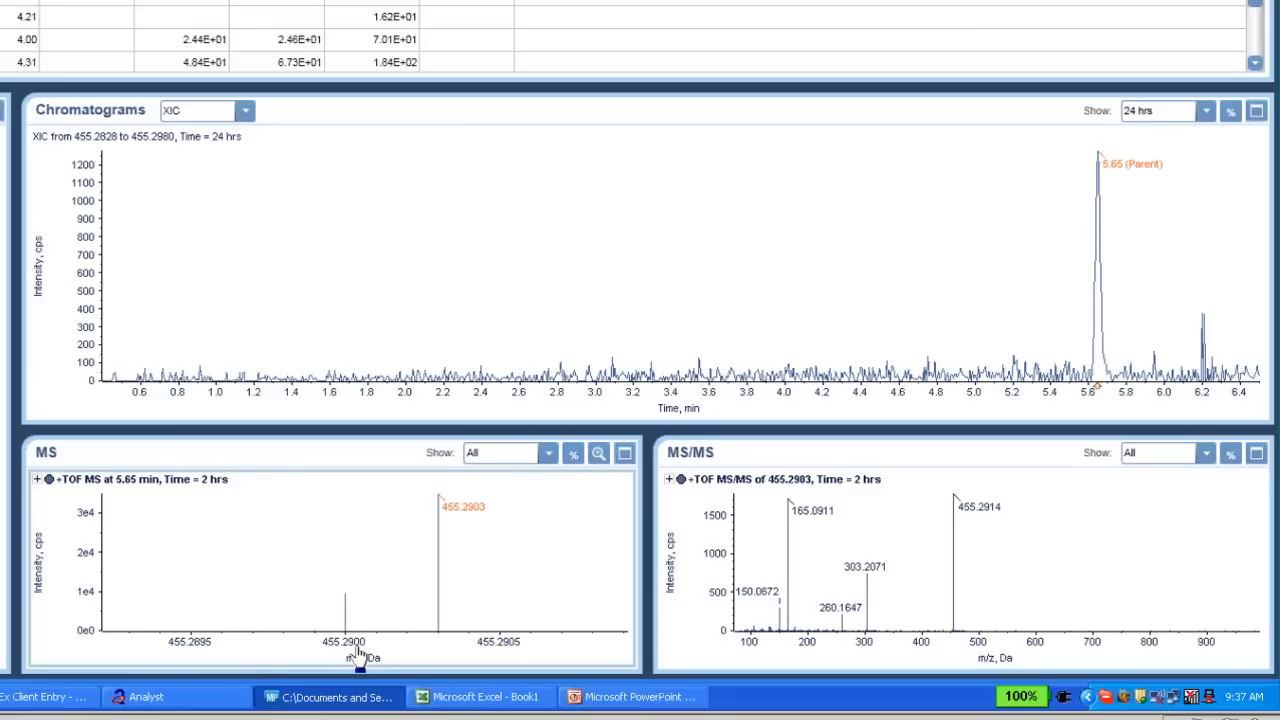
# - Zoom the Parent's MS/MS spectrum in on the fragment at m/z 165.0911 and restore the full spectrum
pyautogui.moveTo(779, 645); pyautogui.dragTo(910, 651)
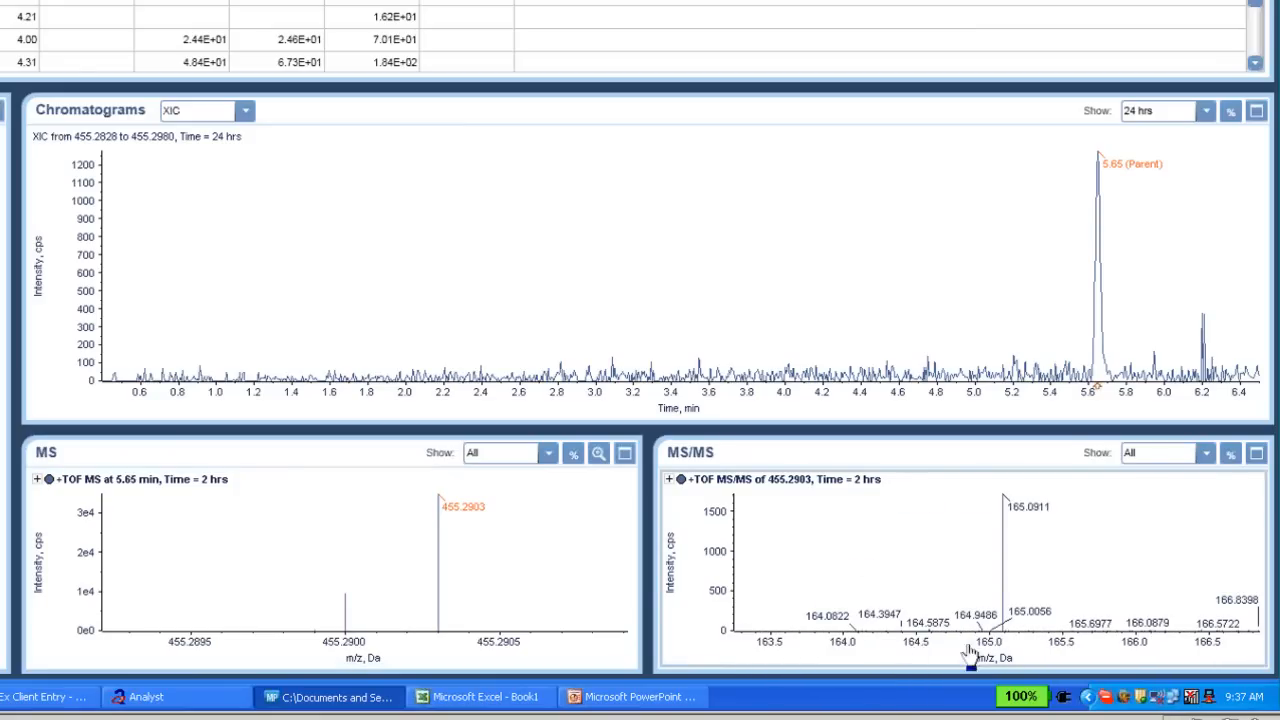
pyautogui.moveTo(990, 650); pyautogui.dragTo(1036, 651)
pyautogui.moveTo(883, 651); pyautogui.dragTo(1137, 652)
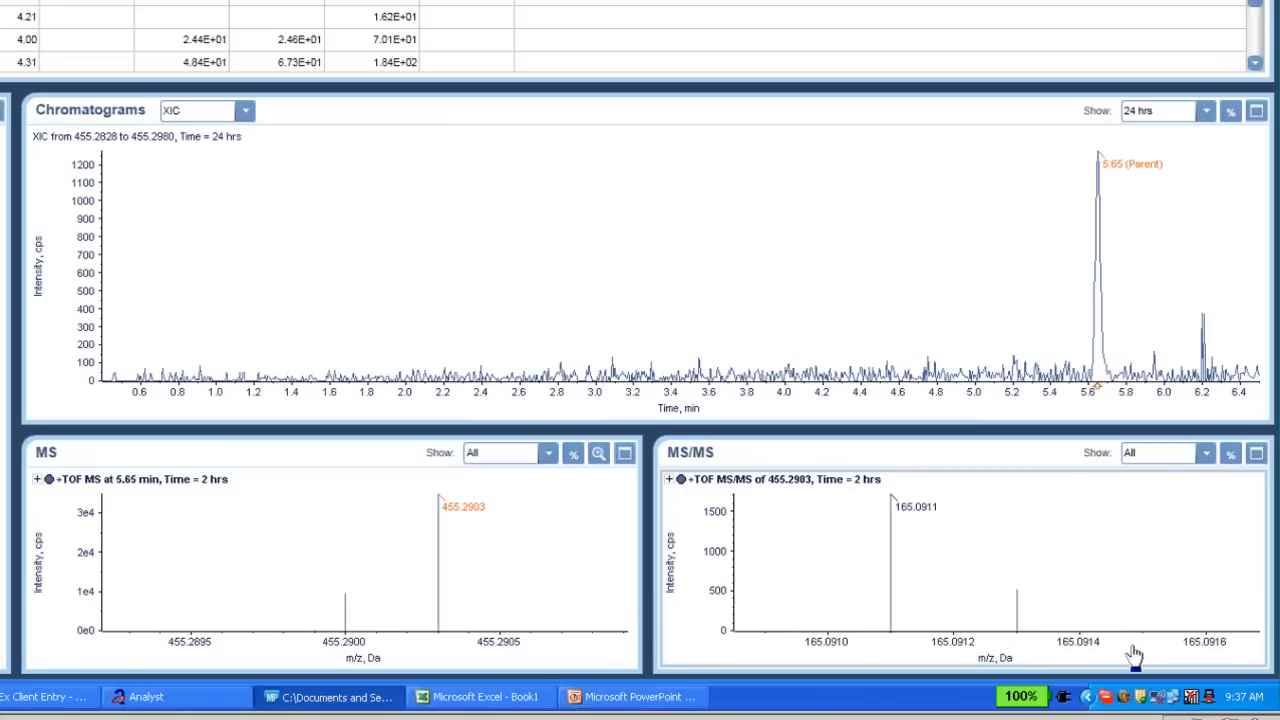
pyautogui.moveTo(855, 664); pyautogui.dragTo(1132, 664)
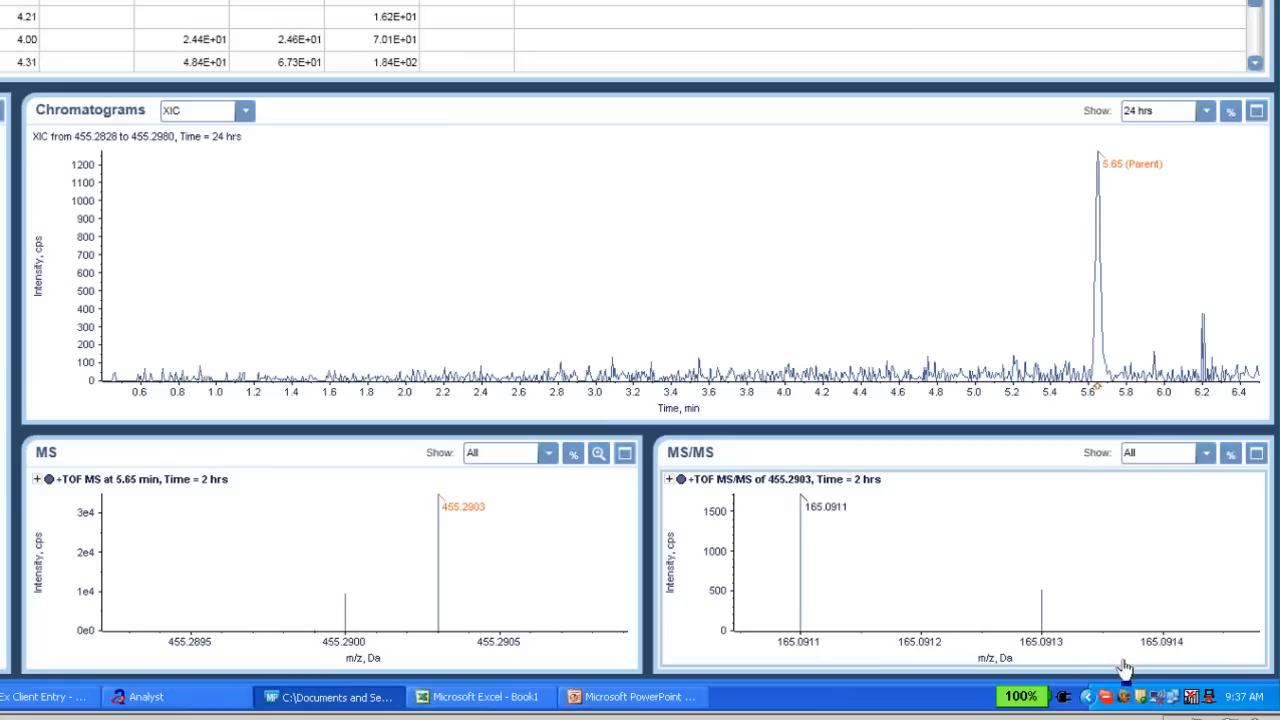
pyautogui.doubleClick(845, 655)
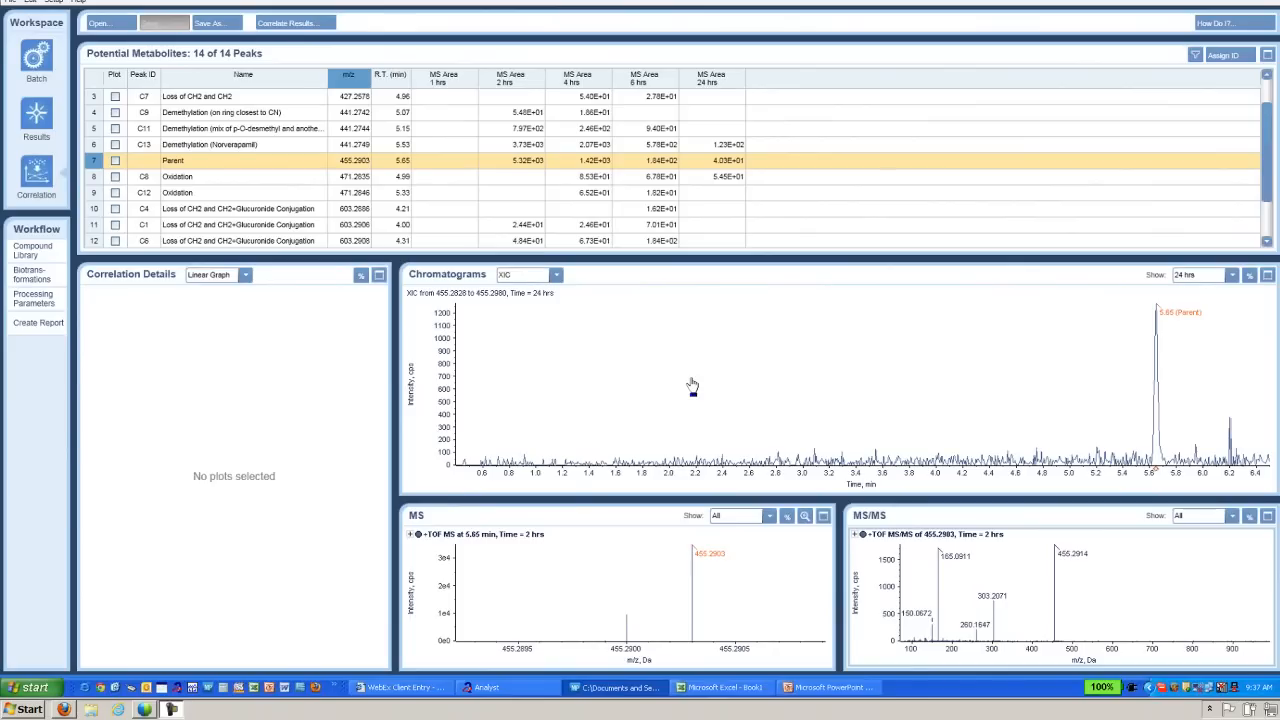
# - Enlarge the correlation details and plot the Parent, Norverapamil (C13), C11 and C9 demethylation peaks
pyautogui.click(379, 276)
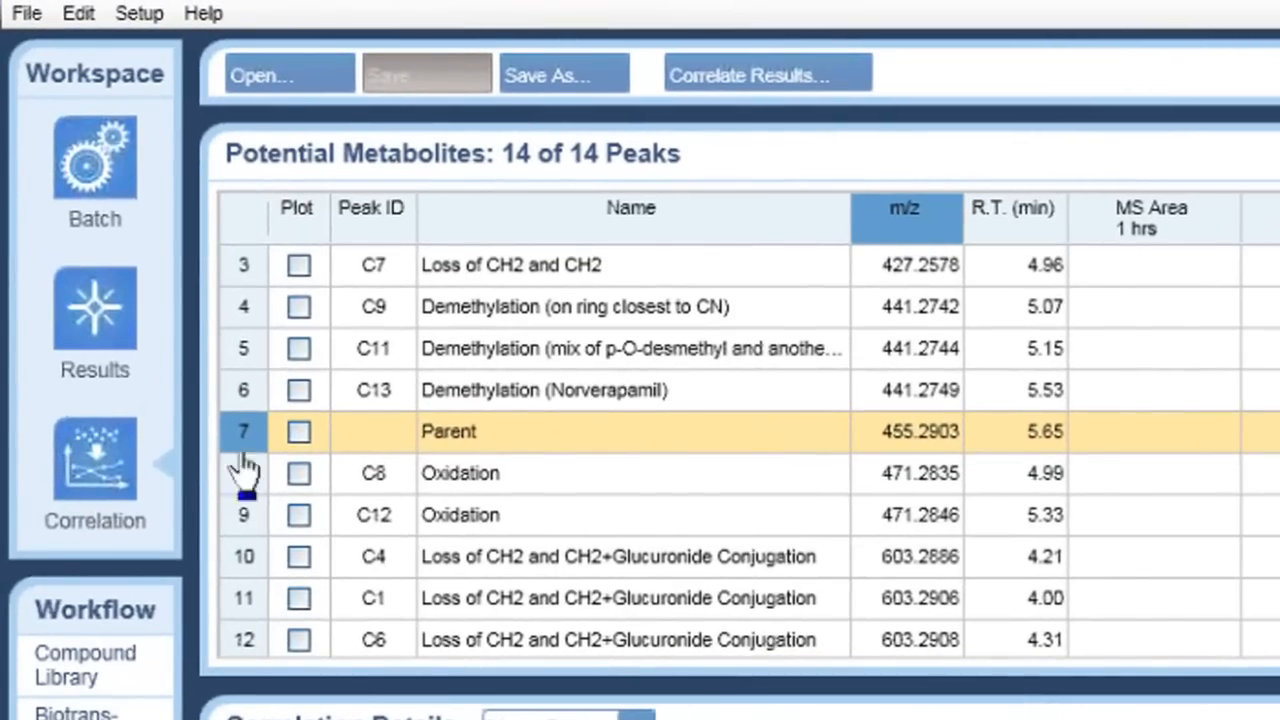
pyautogui.click(299, 432)
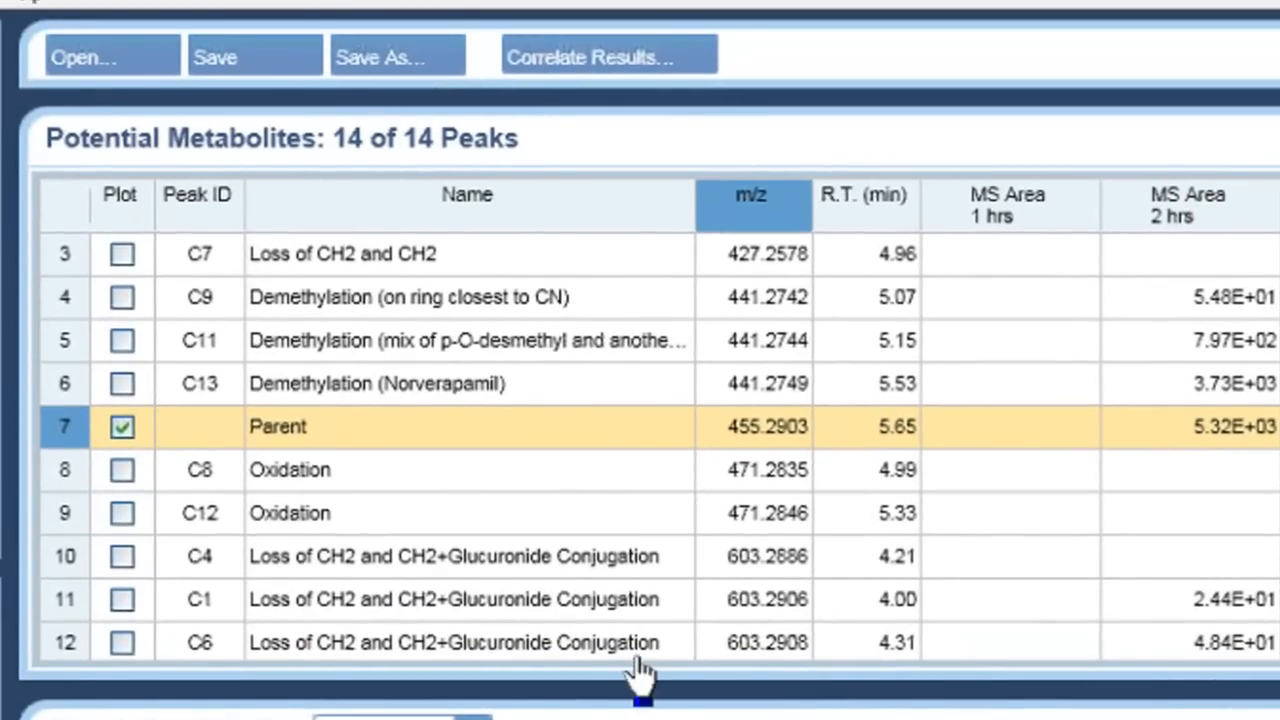
pyautogui.click(122, 384)
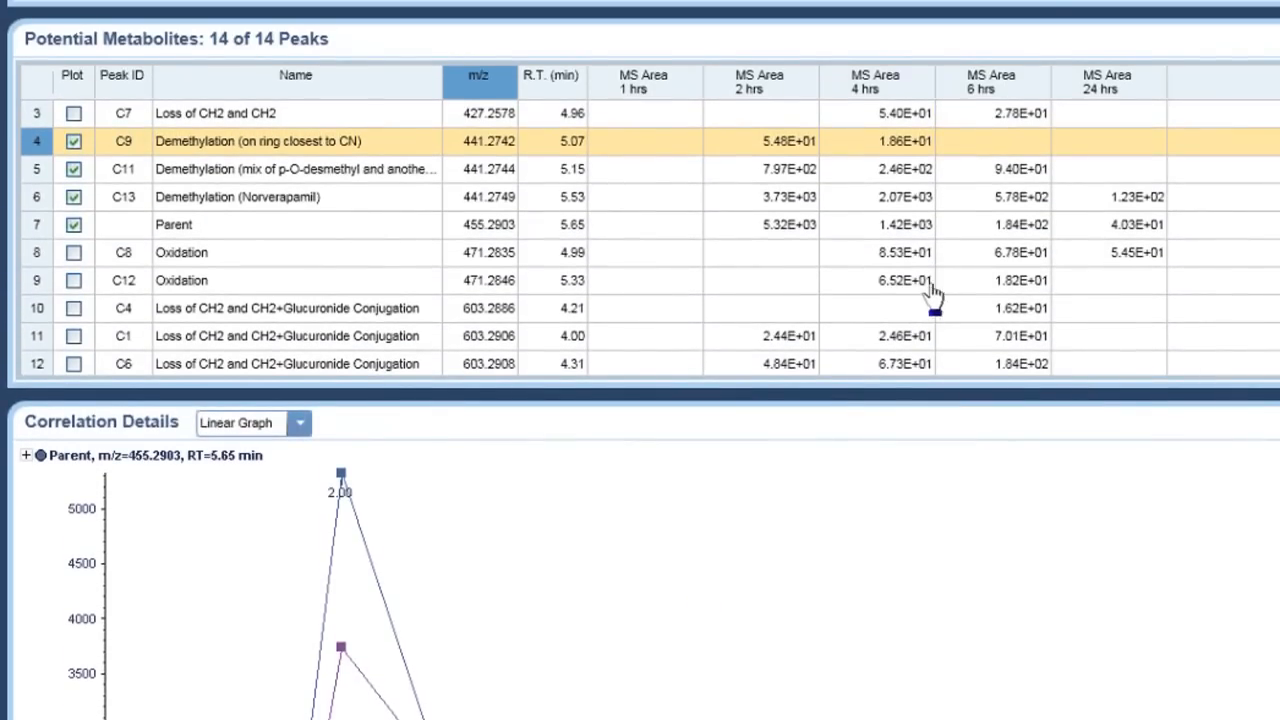
# - Sort the metabolites by 2 hrs MS area and plot Bisdemethylation (C10) and Loss of C10H12O2 (C3) instead of C9
pyautogui.click(797, 88)
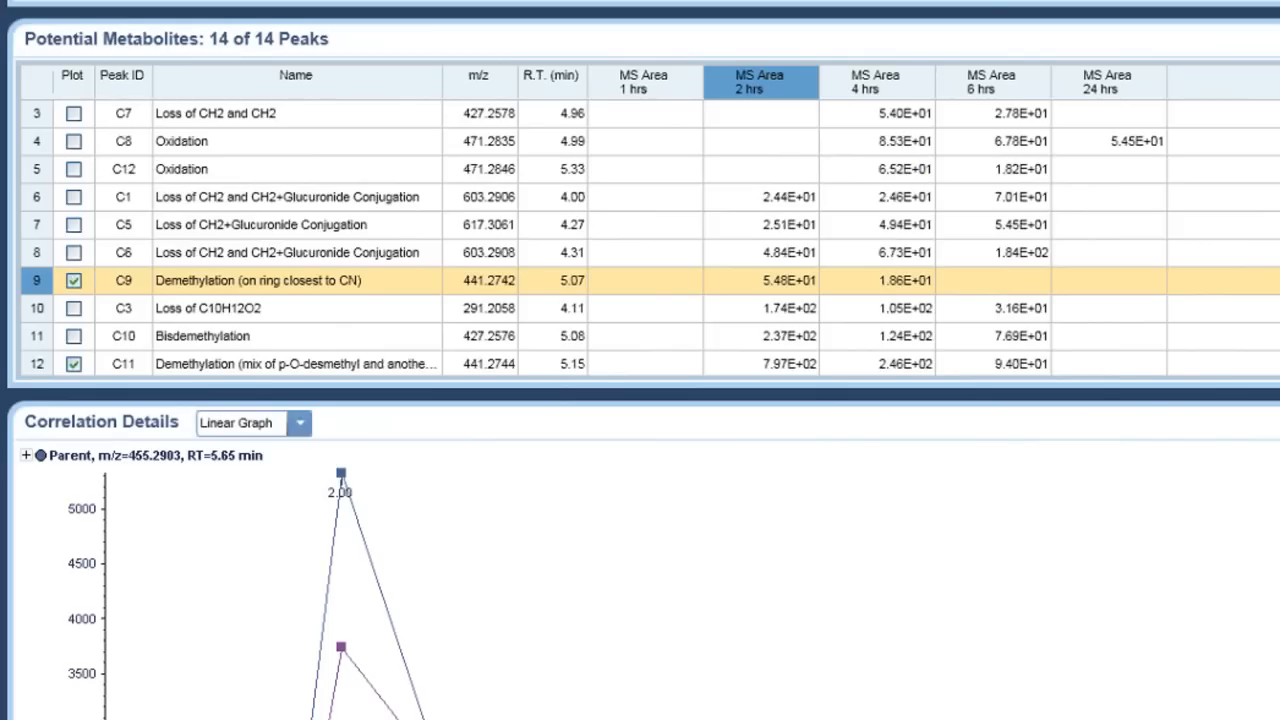
pyautogui.scroll(-1, 650, 240)
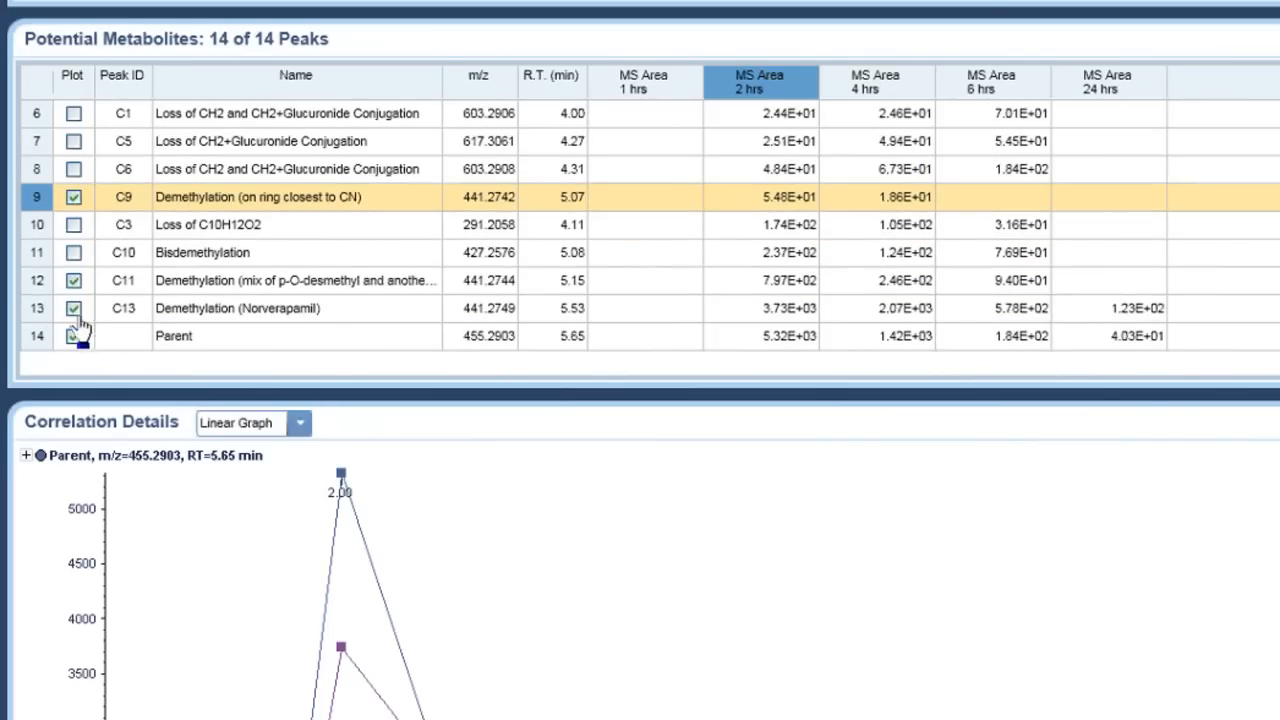
pyautogui.click(74, 252)
pyautogui.click(74, 200)
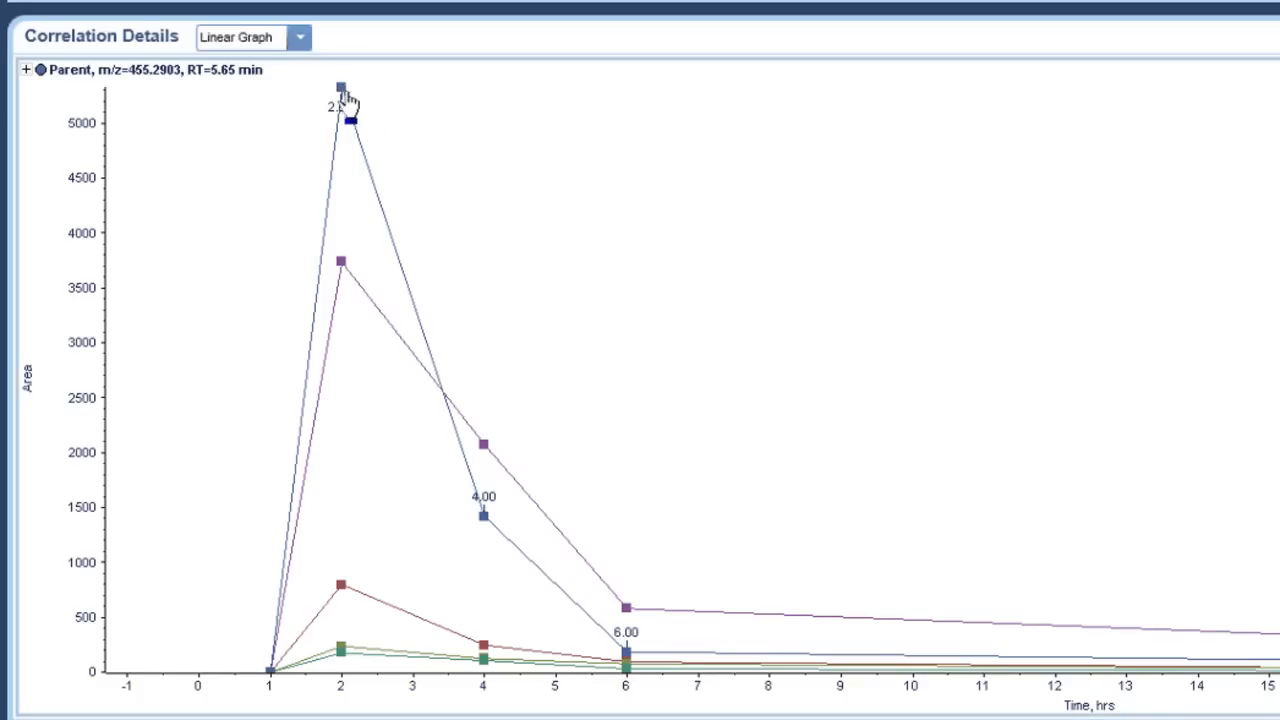
# - Examine the time curves of Norverapamil, C11, Bisdemethylation and Loss of C10H12O2, enlarging the low-area range for the smaller ones
pyautogui.click(490, 447)
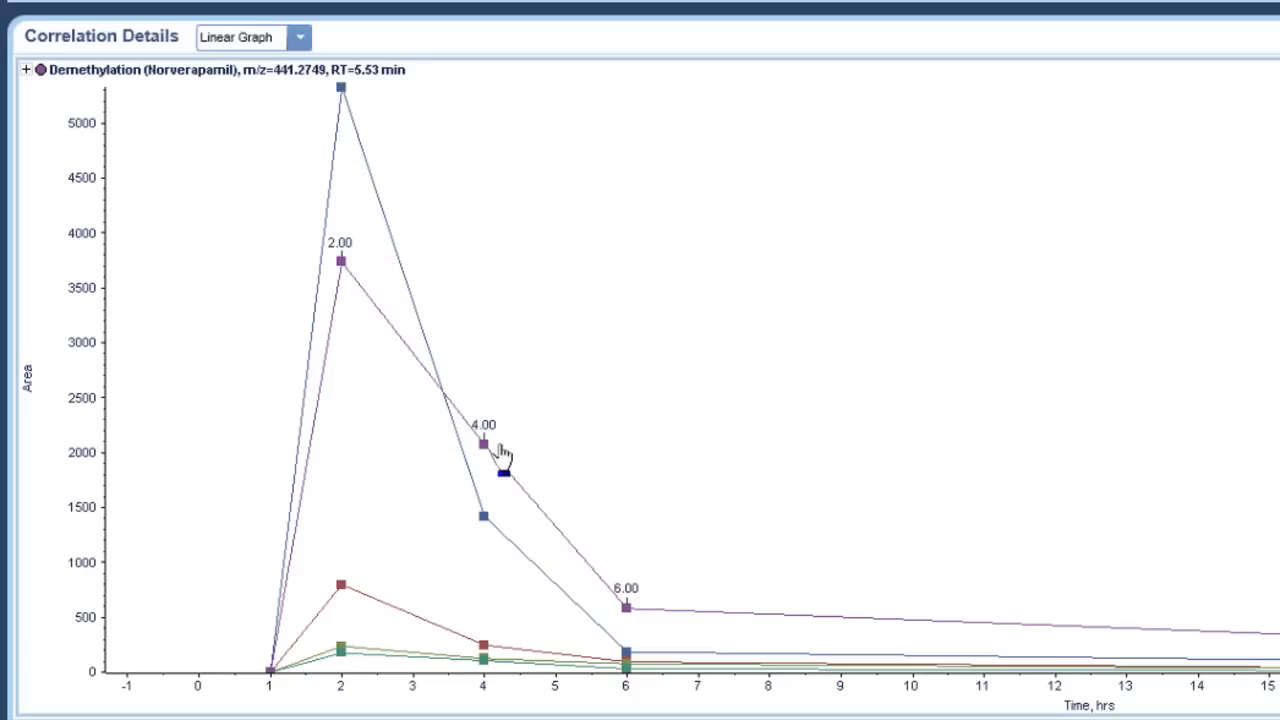
pyautogui.click(341, 588)
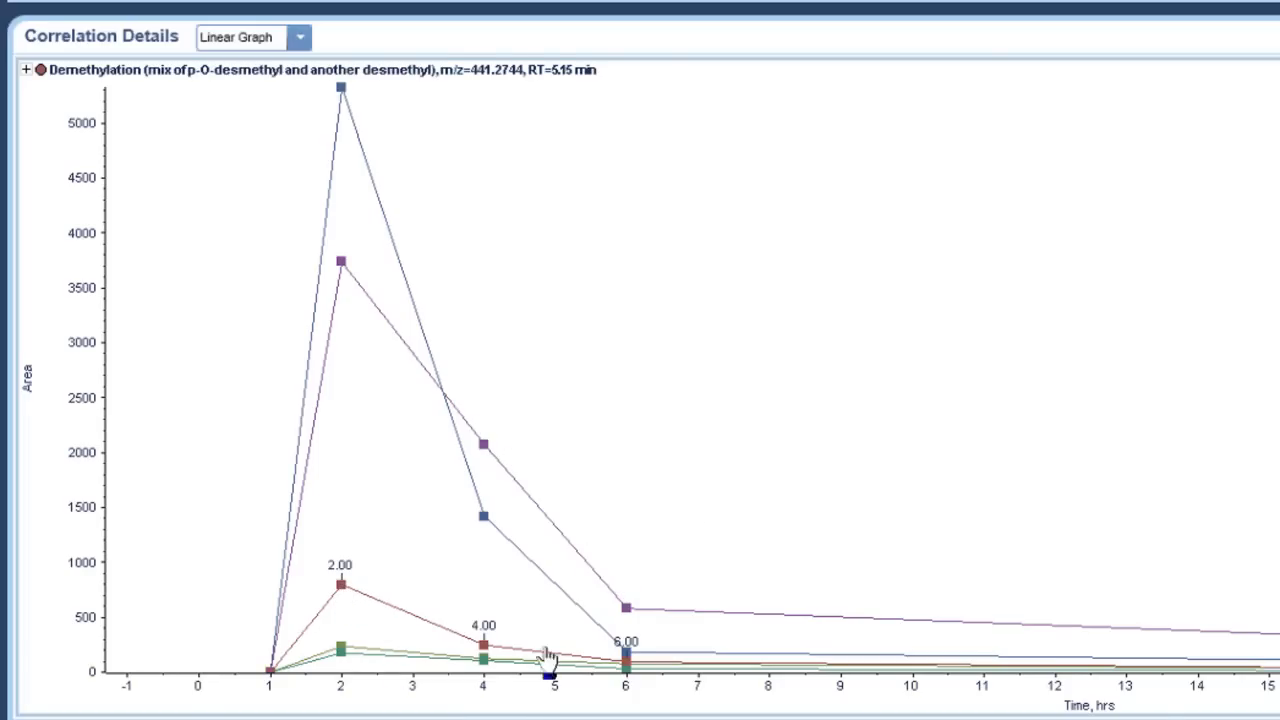
pyautogui.moveTo(75, 619); pyautogui.dragTo(75, 708)
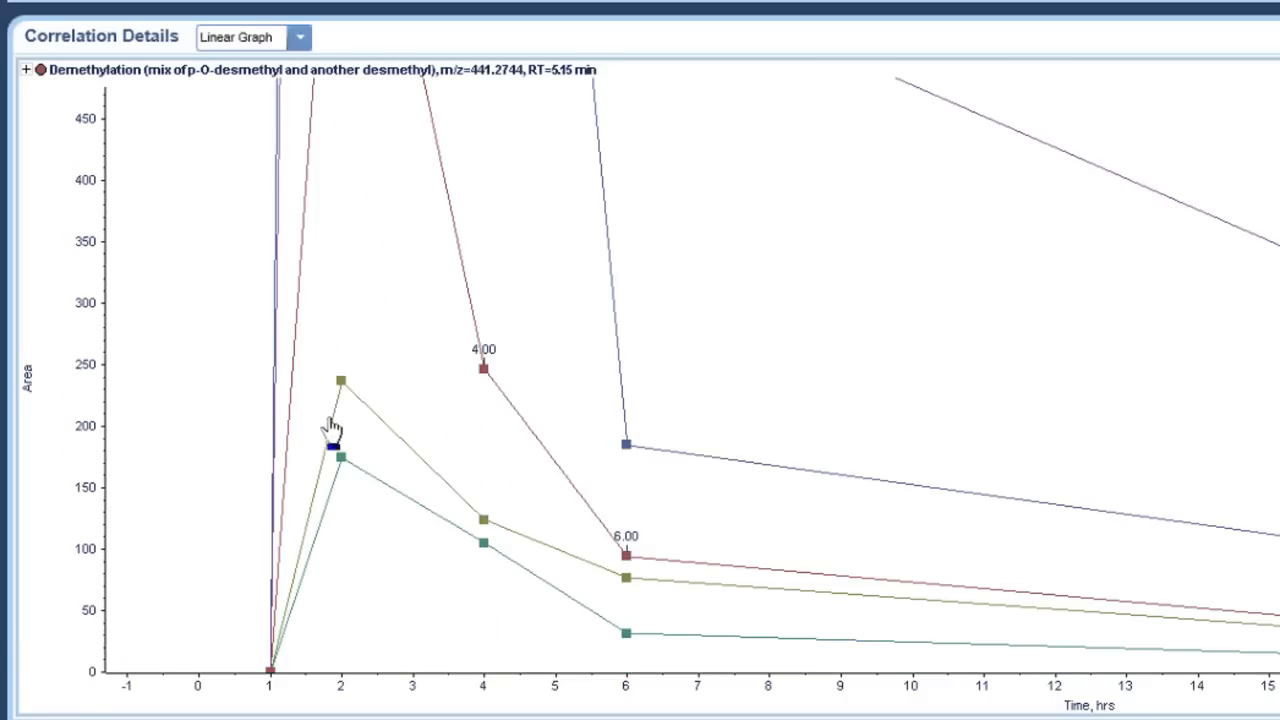
pyautogui.click(342, 384)
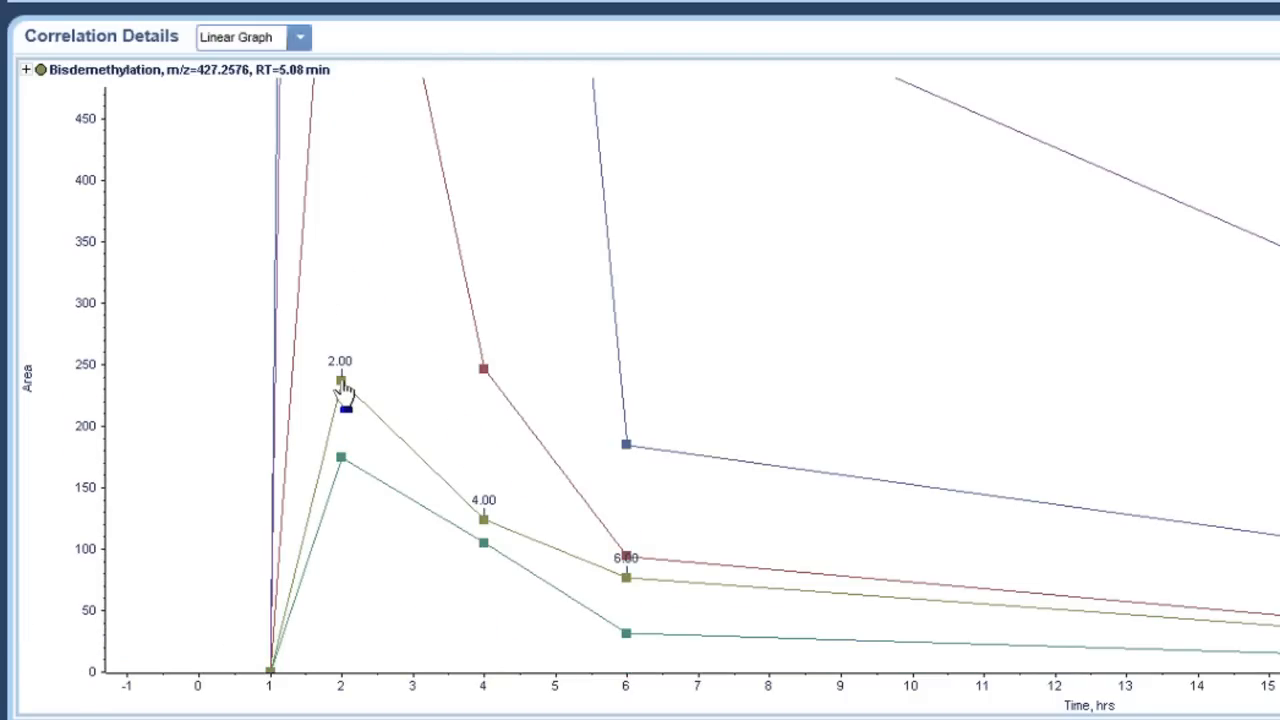
pyautogui.click(341, 462)
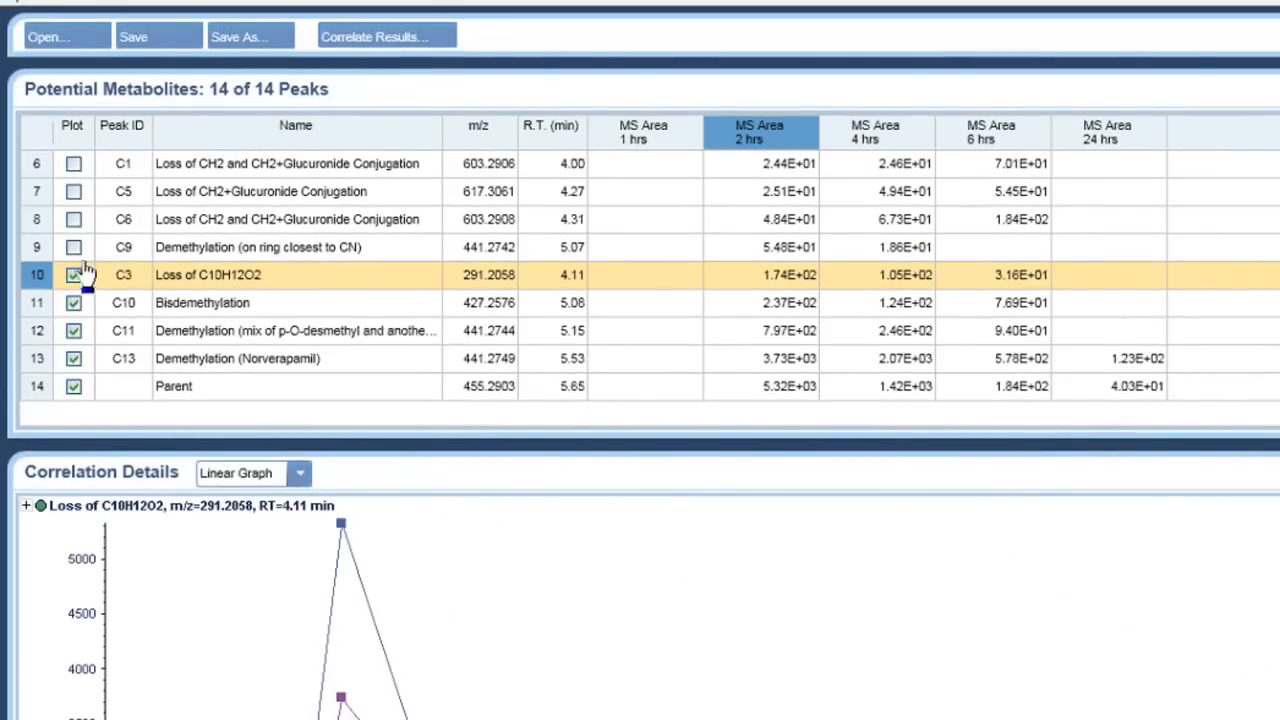
# - Sort the metabolites by m/z and add C9, C7 and the oxidations C8 and C12 to the plot
pyautogui.scroll(2, 57, 250)
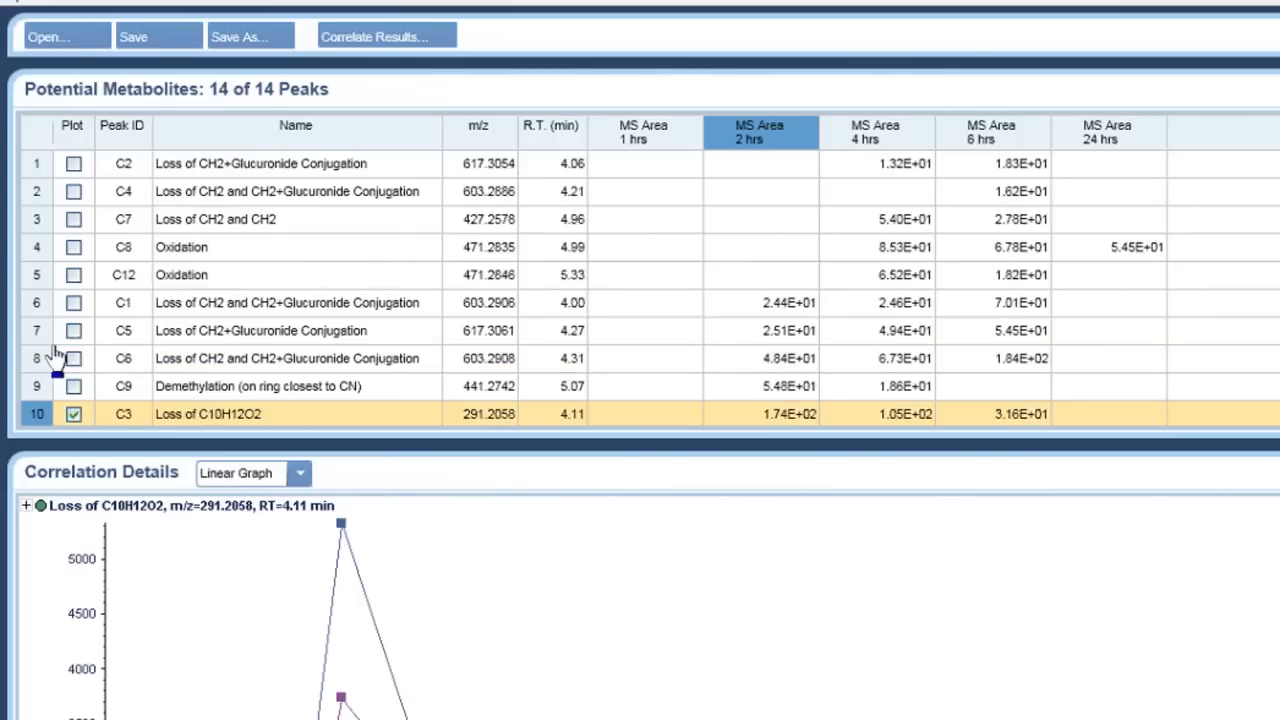
pyautogui.click(479, 130)
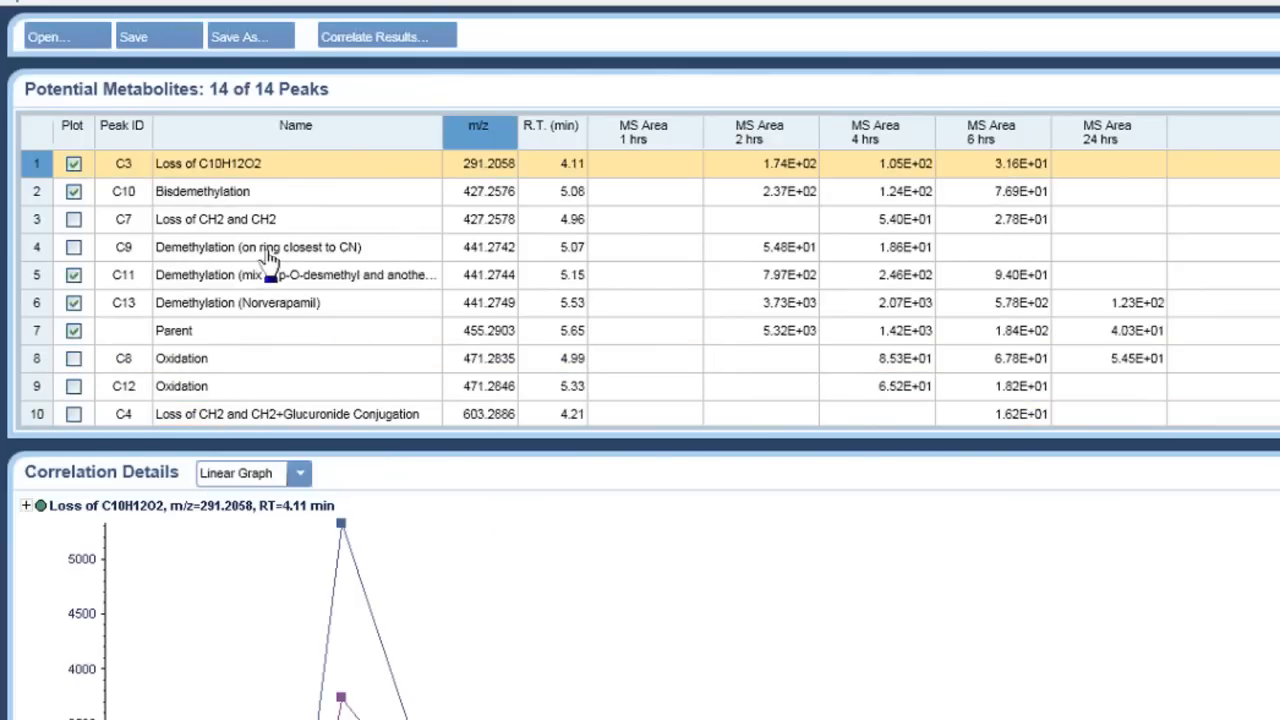
pyautogui.click(75, 250)
pyautogui.click(74, 222)
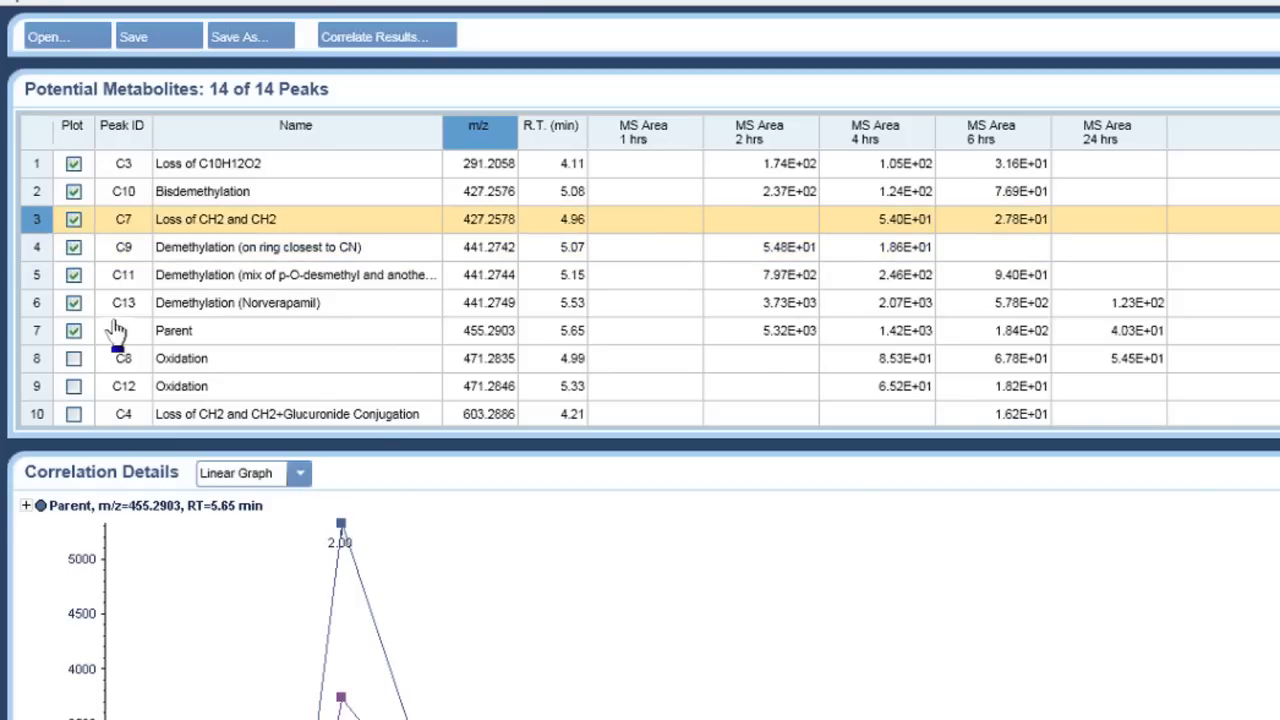
pyautogui.scroll(-1, 66, 285)
pyautogui.click(73, 275)
pyautogui.scroll(-5, 143, 148)
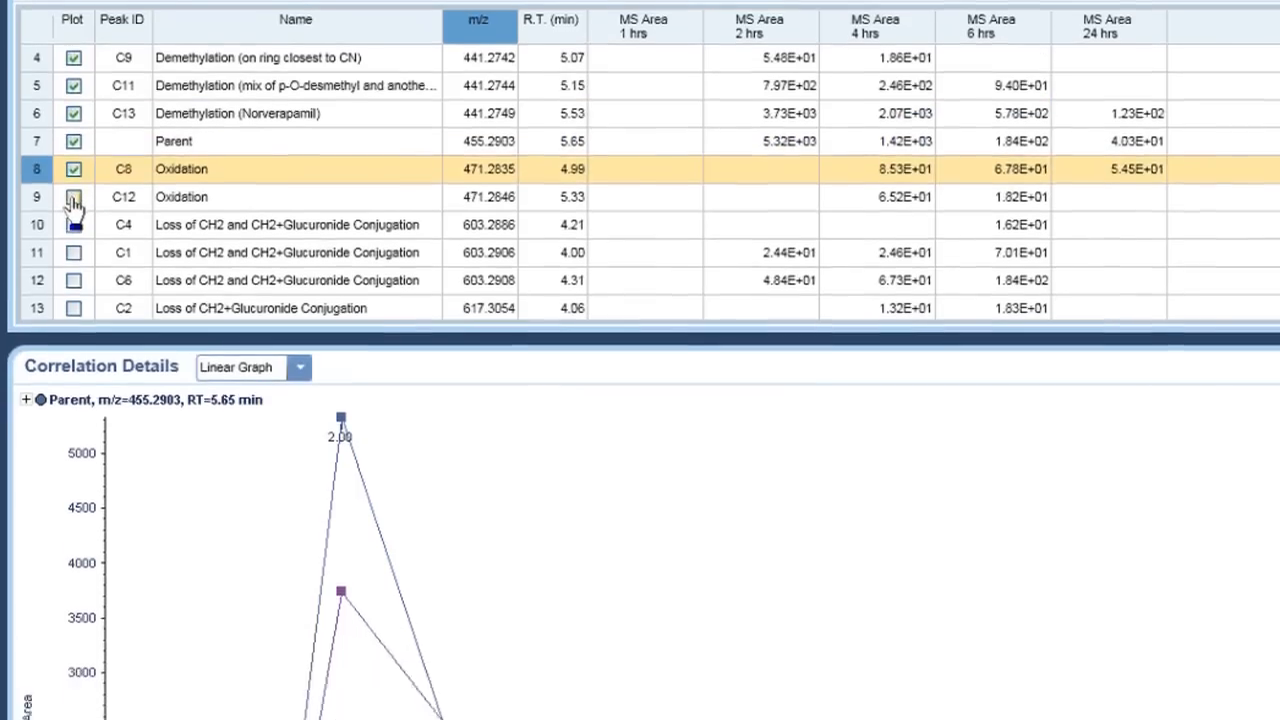
pyautogui.scroll(-1, 143, 148)
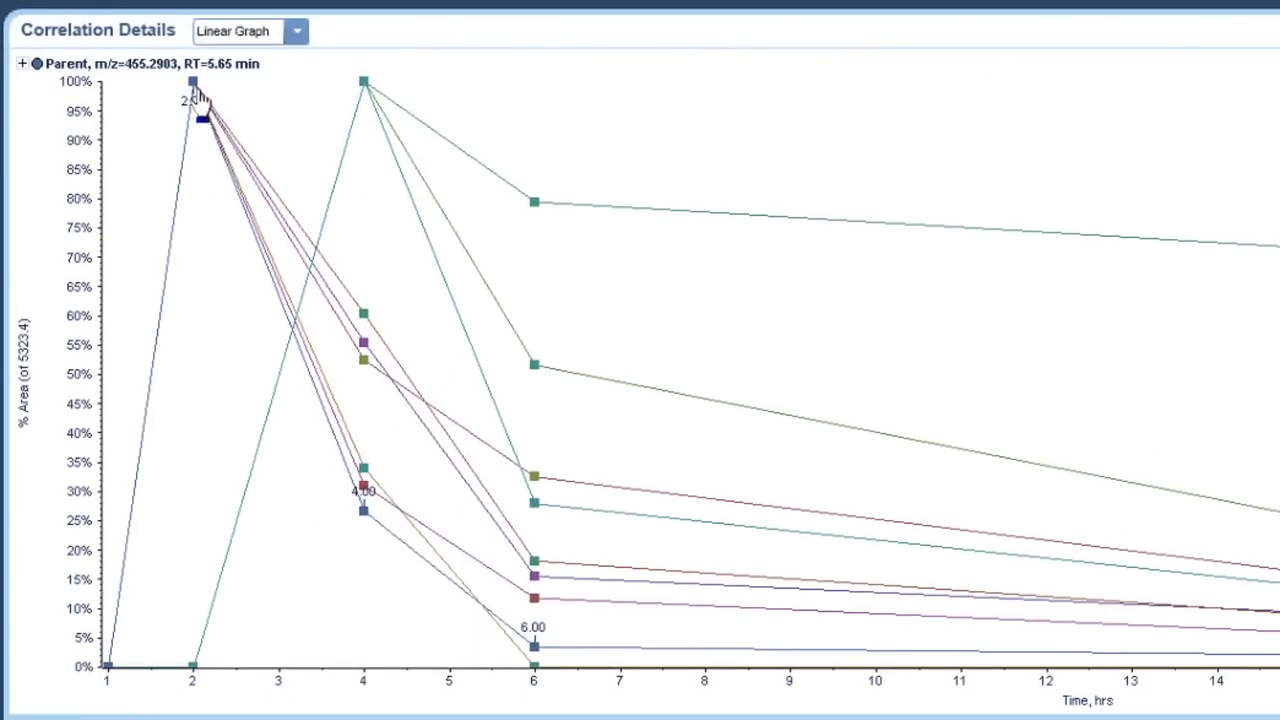
# - Examine the individual percent-area curves of the Parent, Loss of C10H12O2, Norverapamil, Bisdemethylation, Loss of CH2 and CH2, and the oxidations
pyautogui.moveTo(201, 96)
pyautogui.click(365, 318)
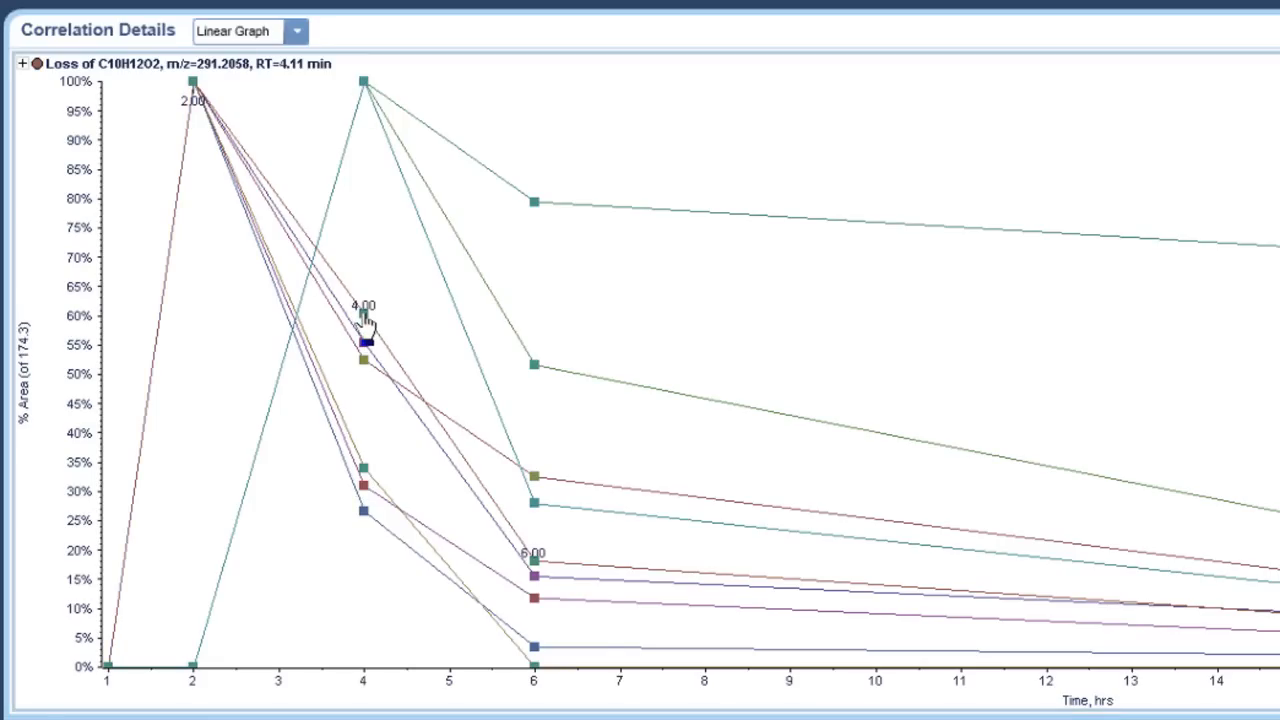
pyautogui.click(367, 355)
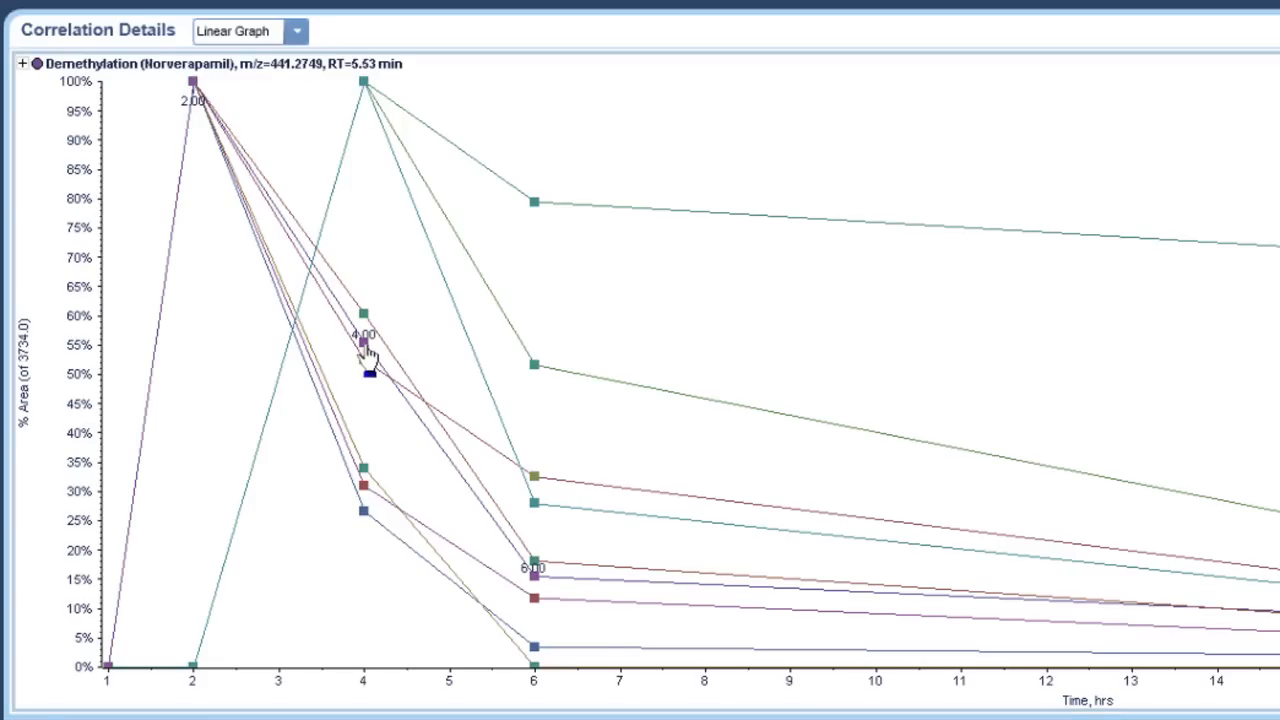
pyautogui.click(365, 362)
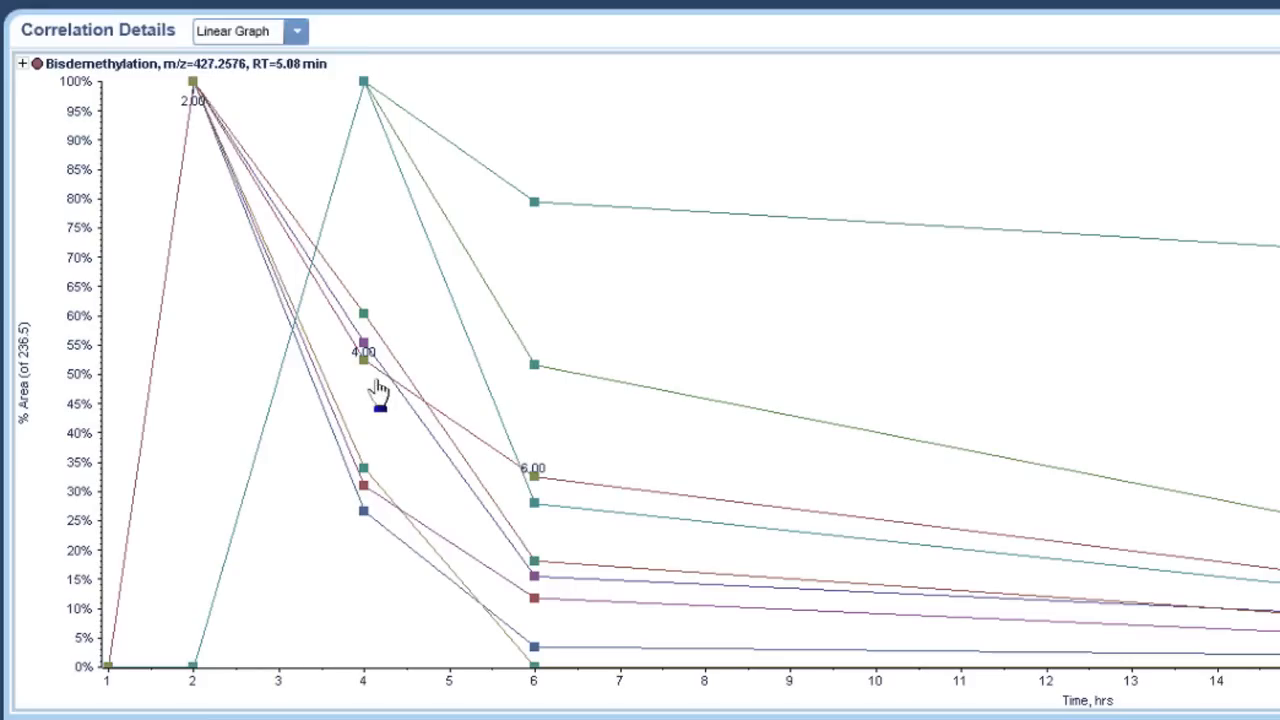
pyautogui.click(364, 512)
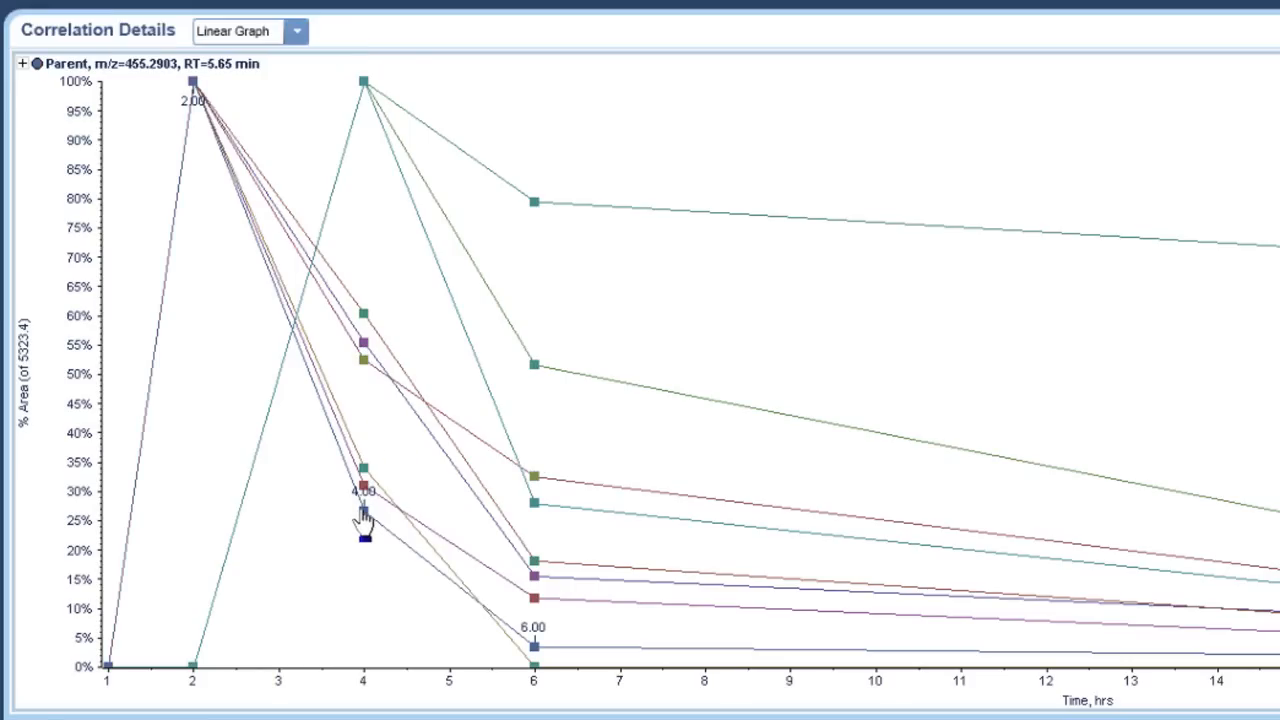
pyautogui.click(535, 205)
pyautogui.click(536, 366)
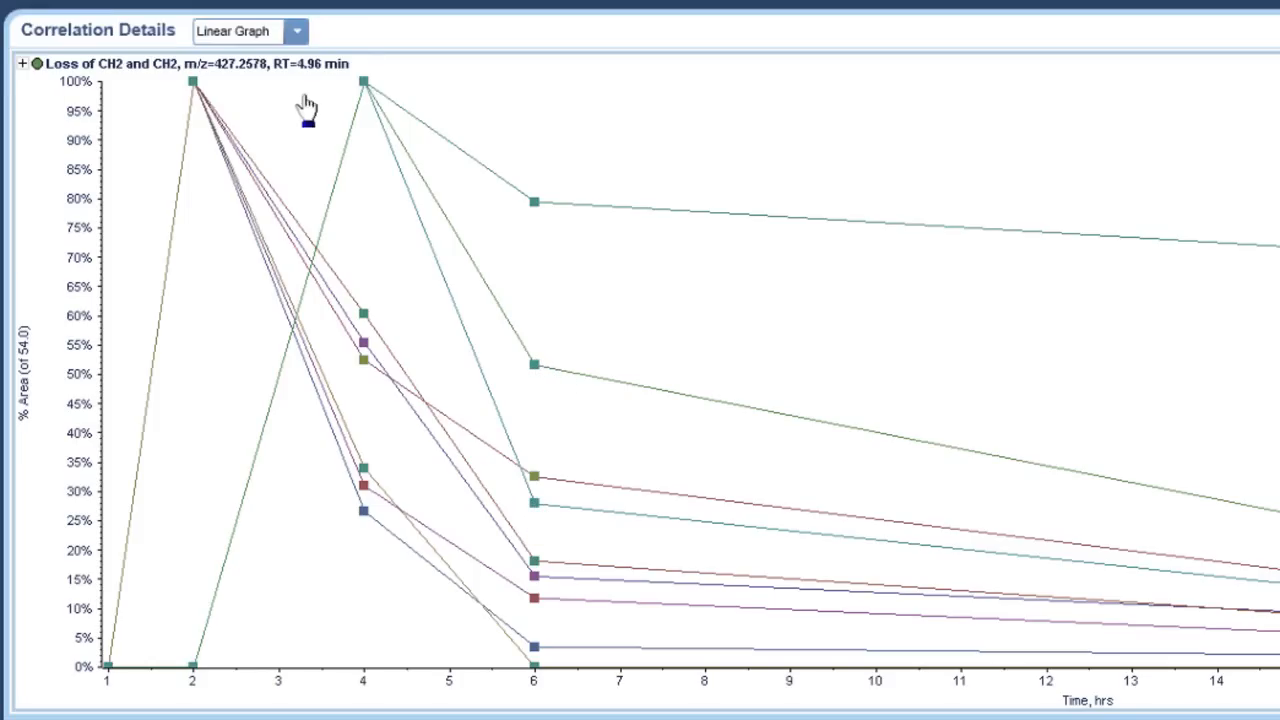
pyautogui.click(360, 362)
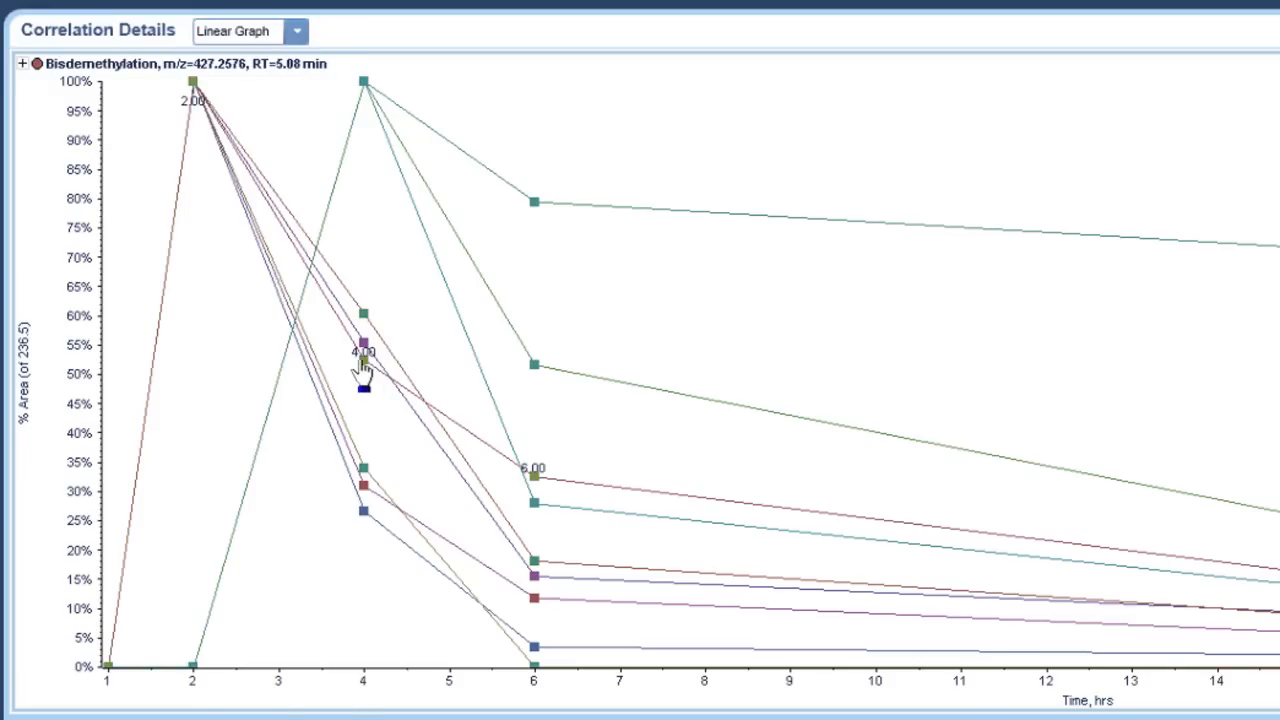
pyautogui.click(535, 506)
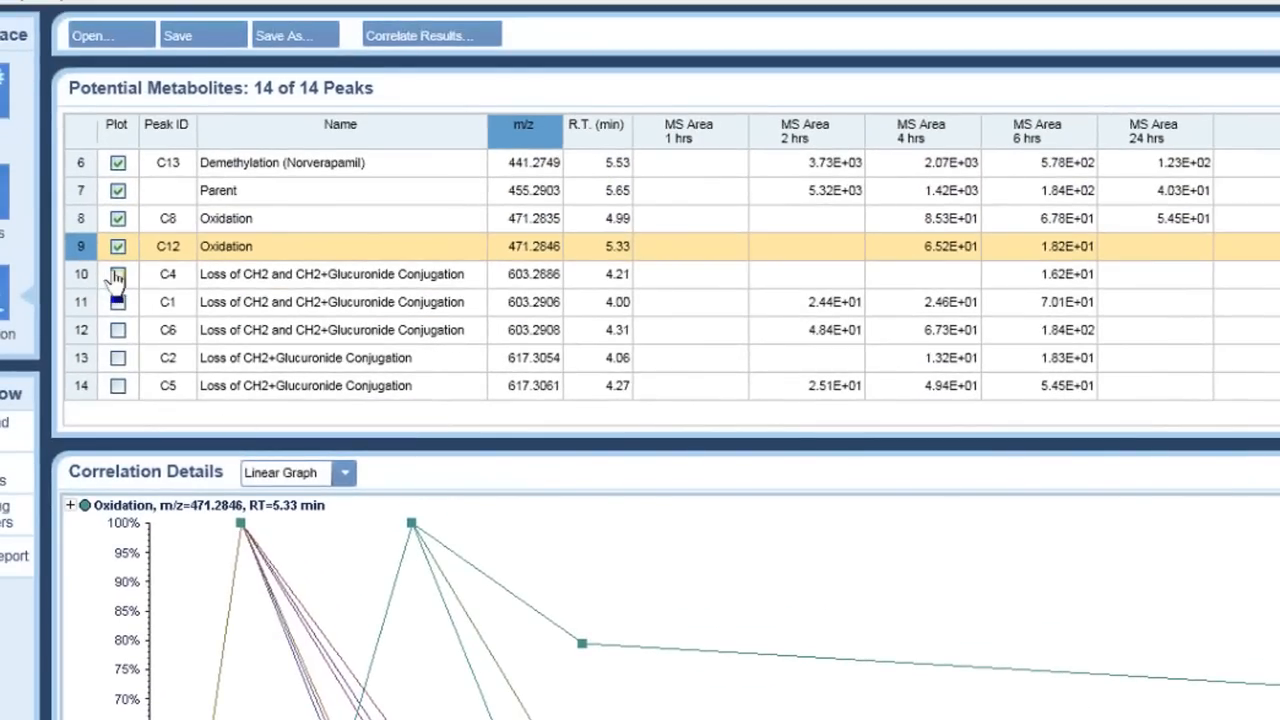
# - Add the glucuronide conjugates C4, C1, C6, C2 and C5 to the plot and select the C5 curve
pyautogui.click(117, 273)
pyautogui.click(117, 302)
pyautogui.click(117, 329)
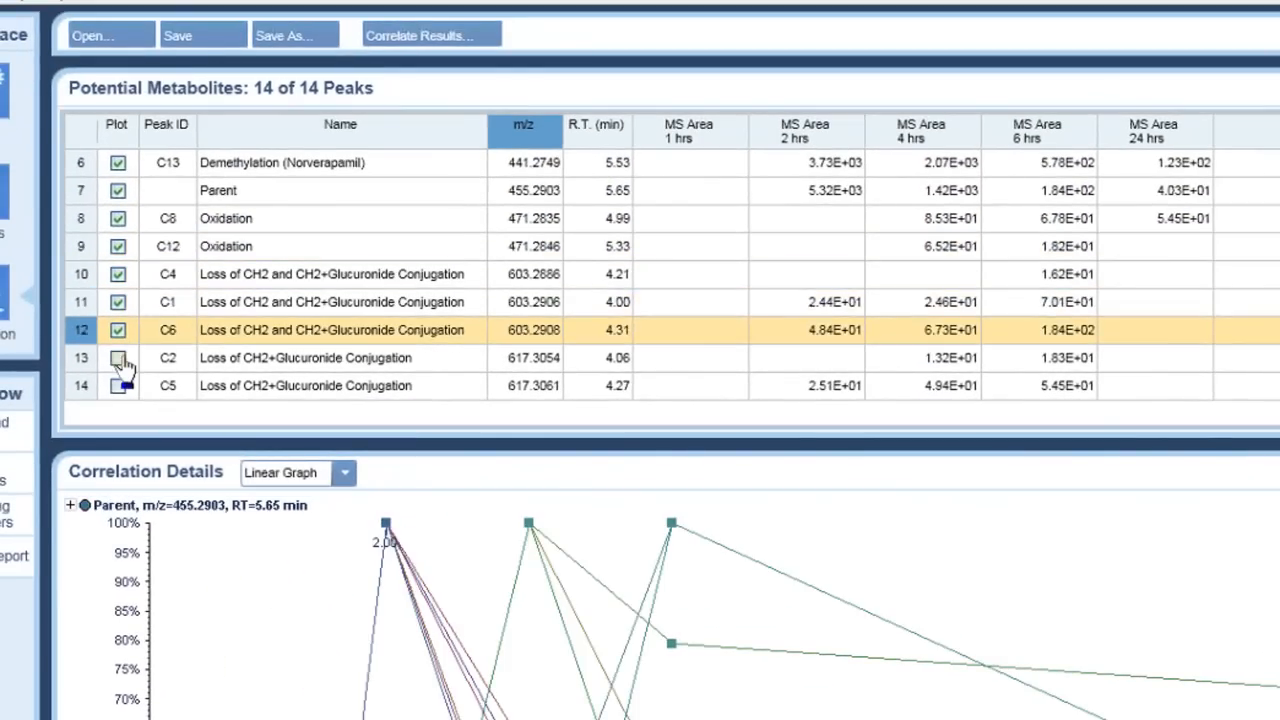
pyautogui.click(117, 358)
pyautogui.click(118, 387)
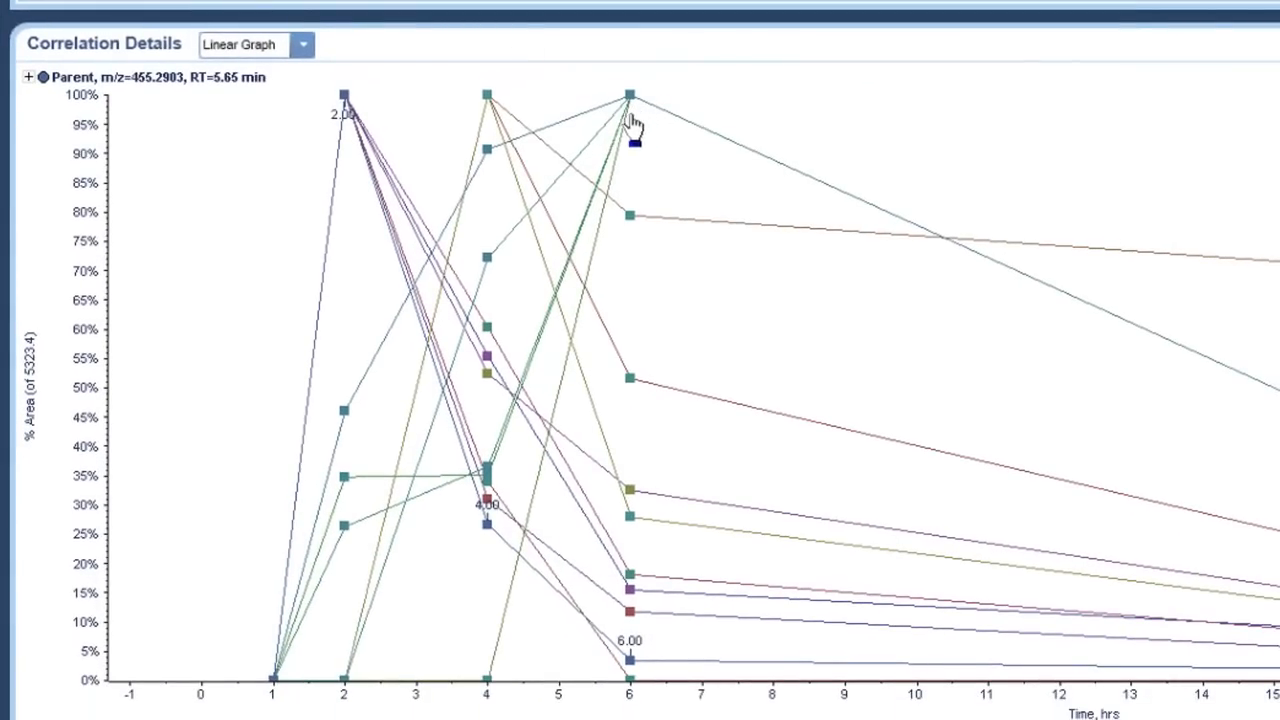
pyautogui.click(488, 155)
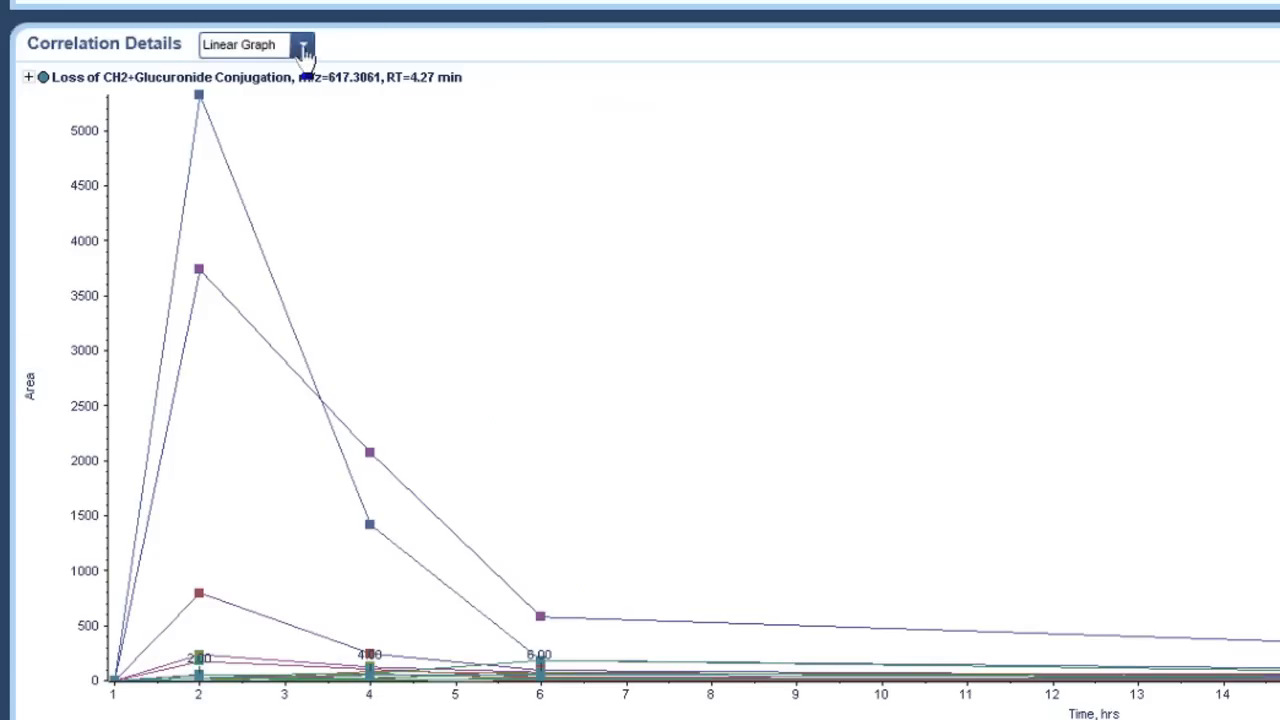
# - Display the correlation as a bar graph and enlarge the low-area range of the bars
pyautogui.click(303, 44)
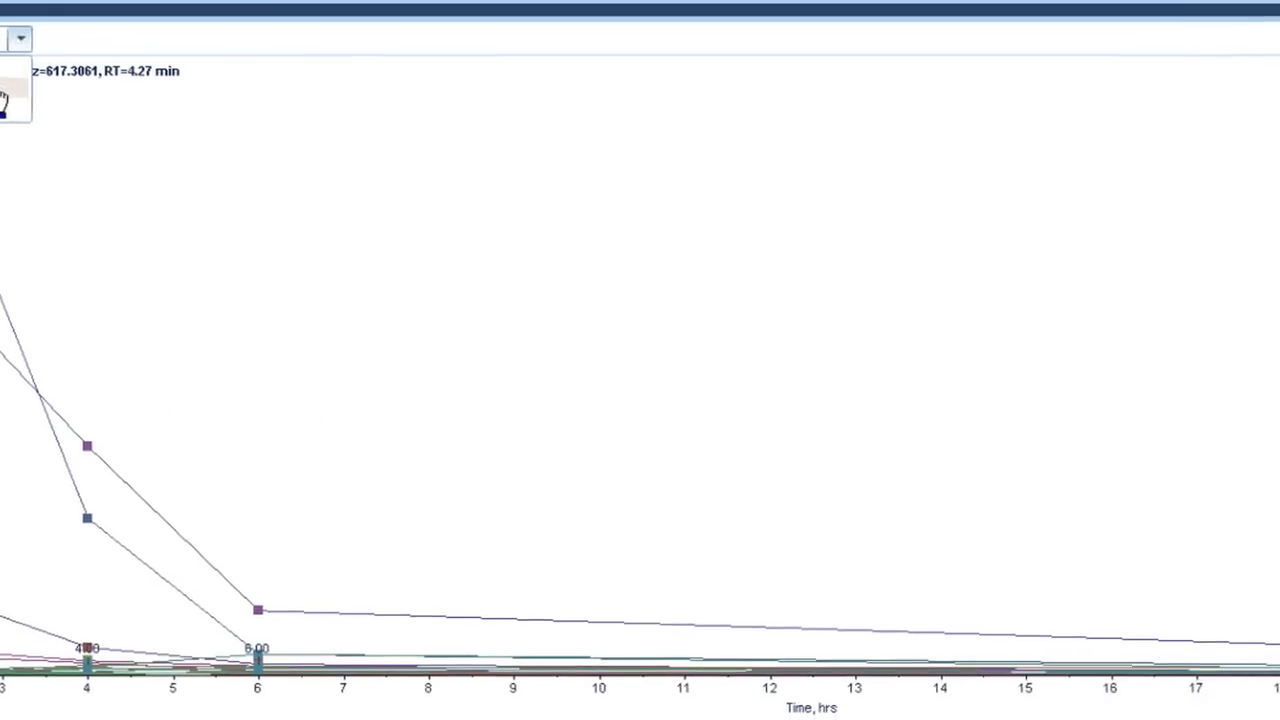
pyautogui.click(2, 91)
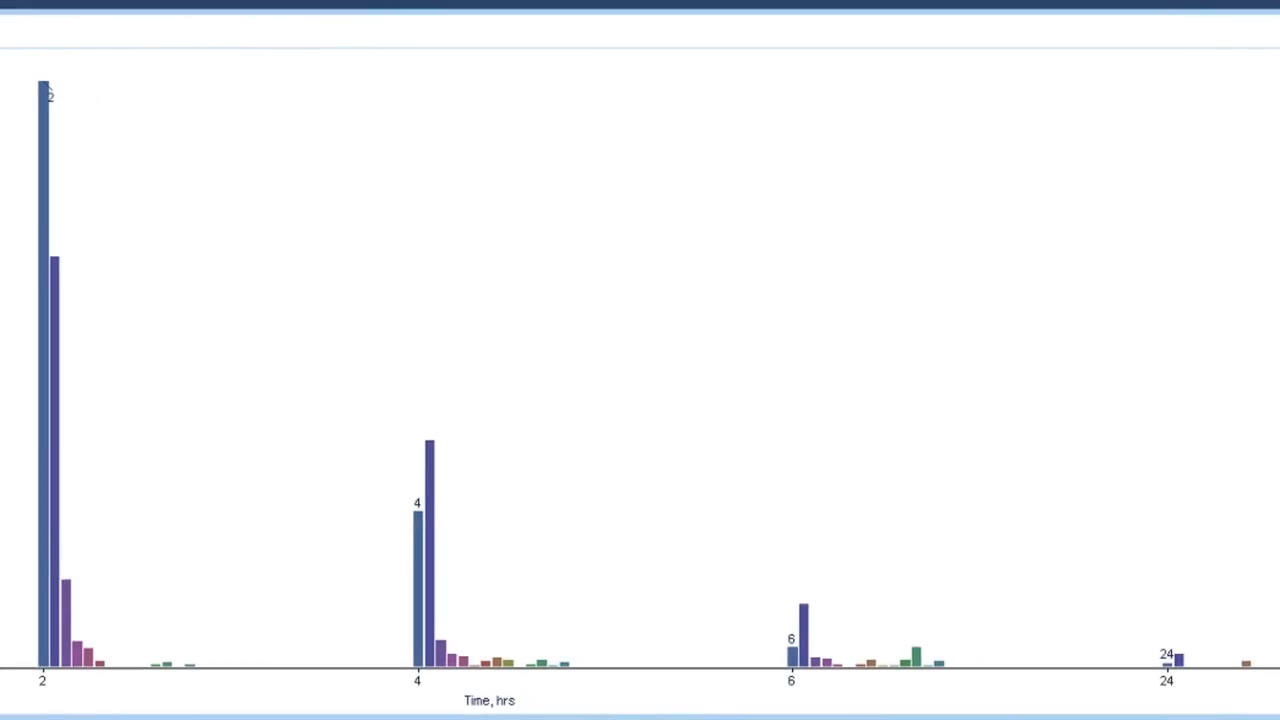
pyautogui.moveTo(1, 666); pyautogui.dragTo(1, 613)
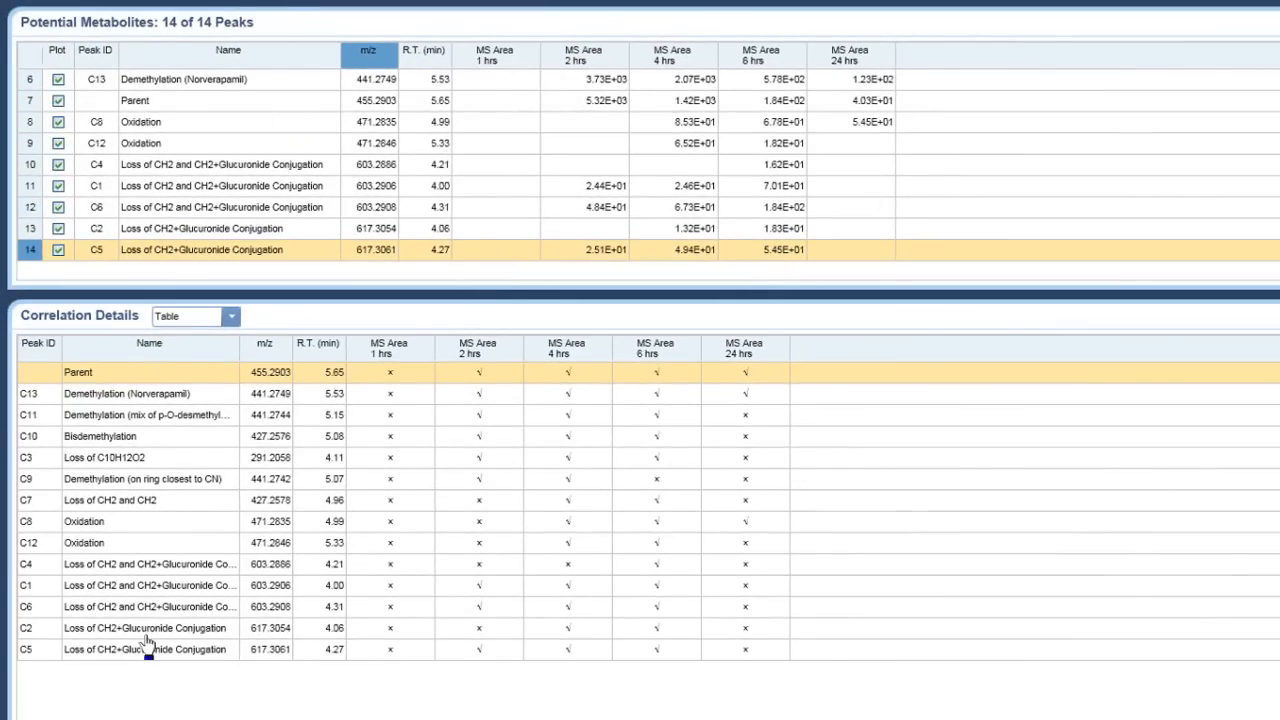
# - Remove the glucuronide conjugates C5, C2, C6 and C1 from the correlation table
pyautogui.click(59, 249)
pyautogui.click(58, 228)
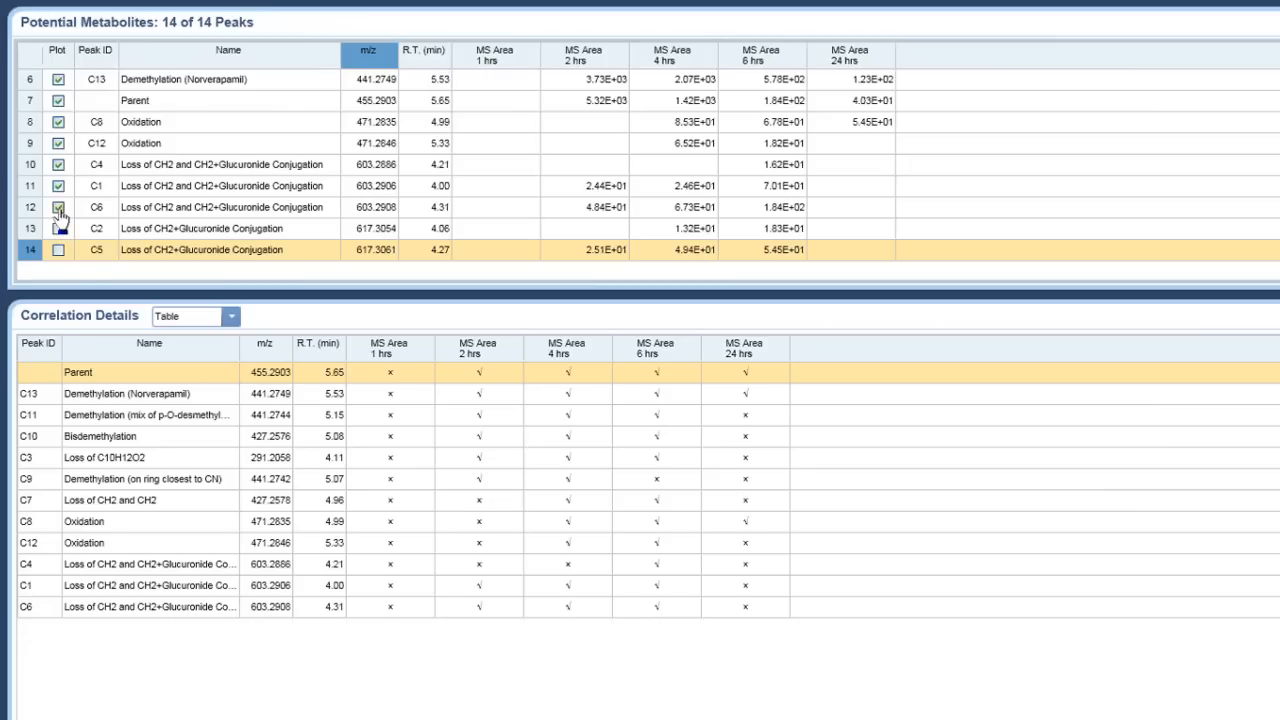
pyautogui.click(59, 207)
pyautogui.click(58, 187)
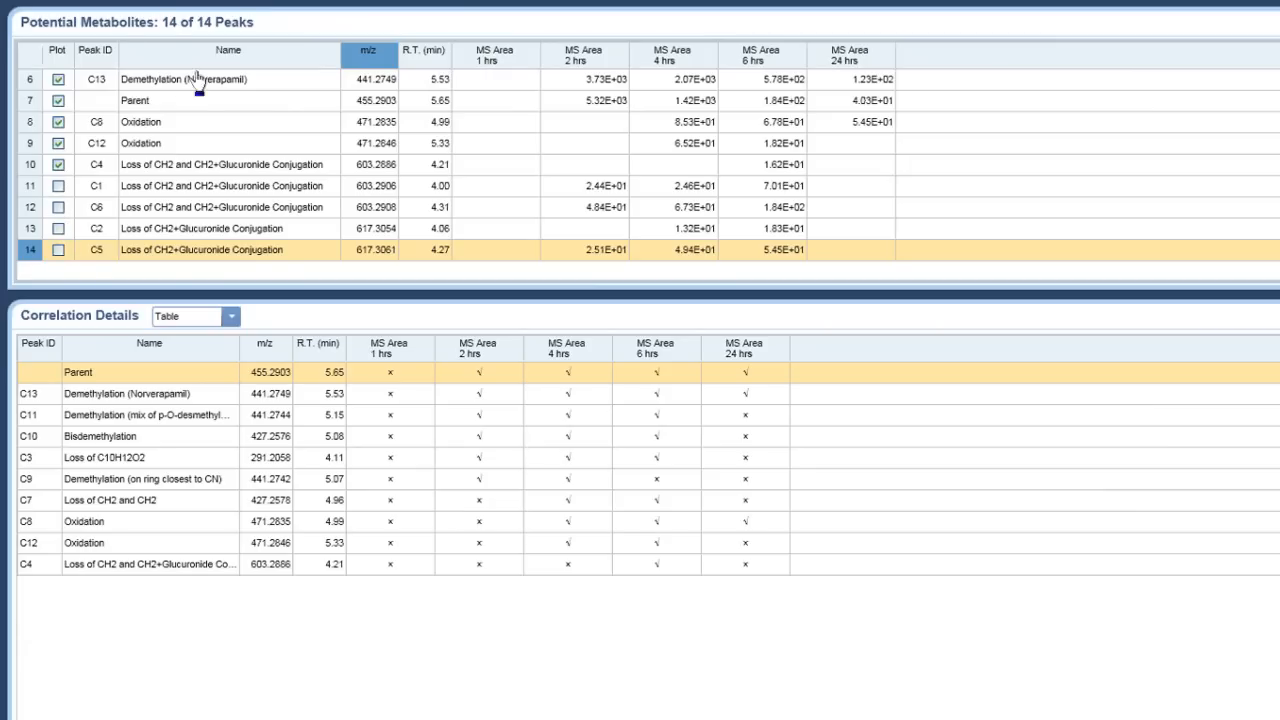
# - Remove the glucuronide conjugate C4 from the correlation table and display the peak areas for each time point
pyautogui.click(58, 164)
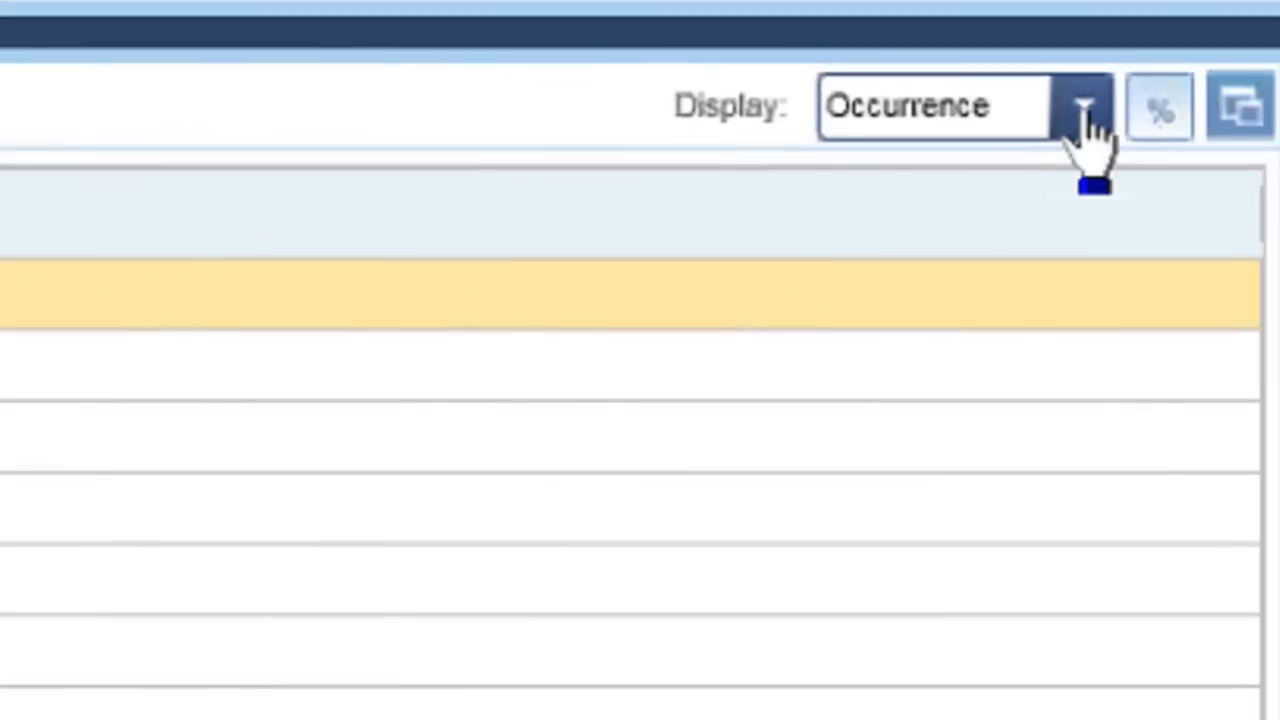
pyautogui.click(1083, 110)
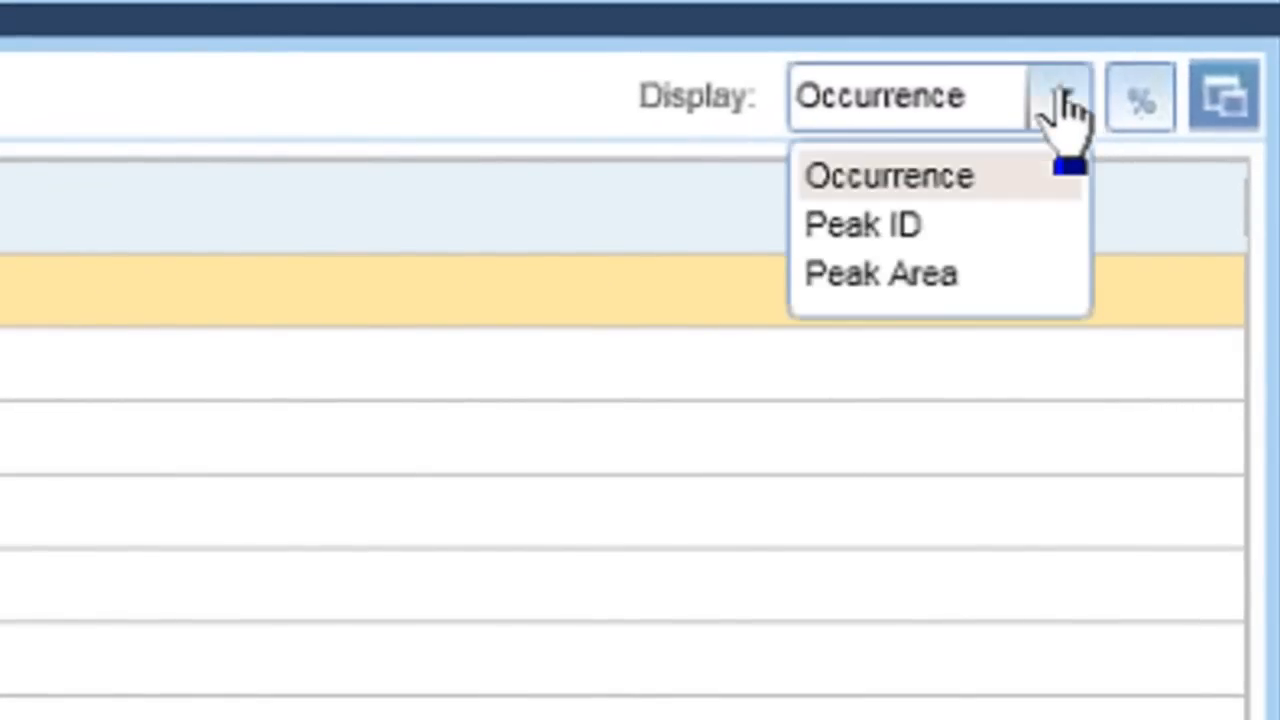
pyautogui.click(982, 290)
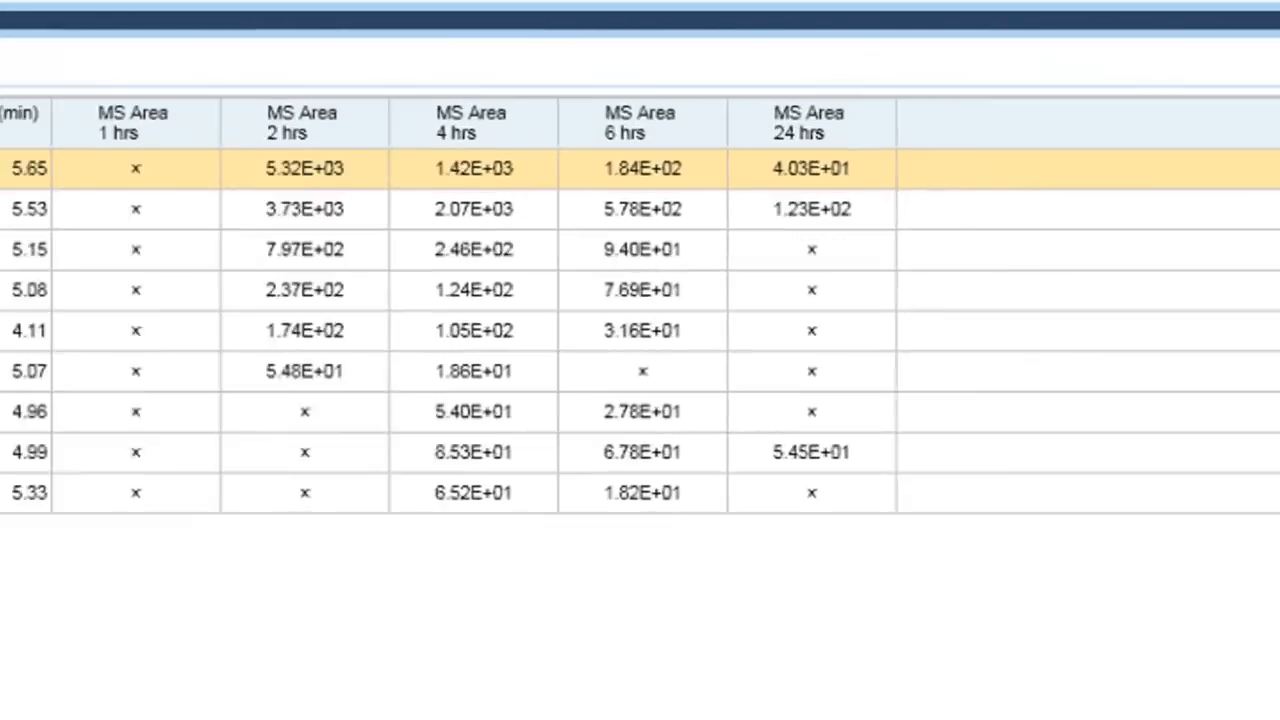
# - Display peak IDs in the correlation table and select the Demethylation (Norverapamil) row
pyautogui.click(1063, 100)
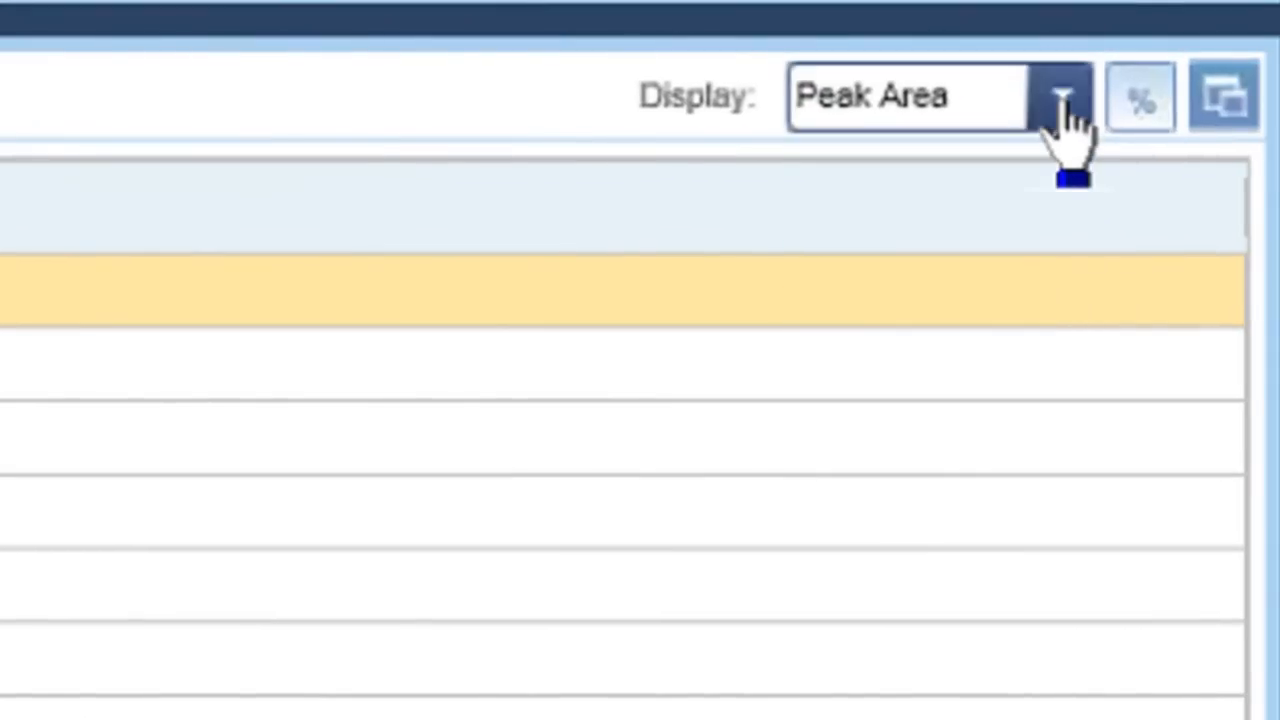
pyautogui.click(998, 221)
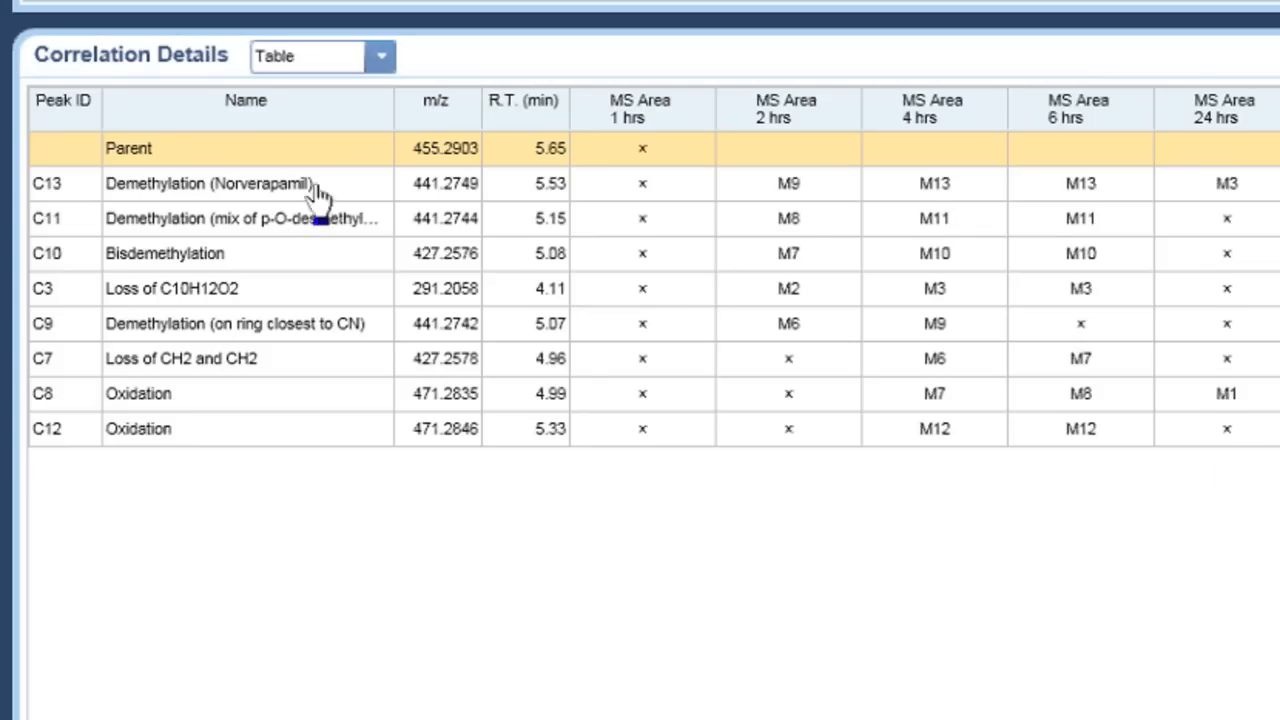
pyautogui.click(789, 190)
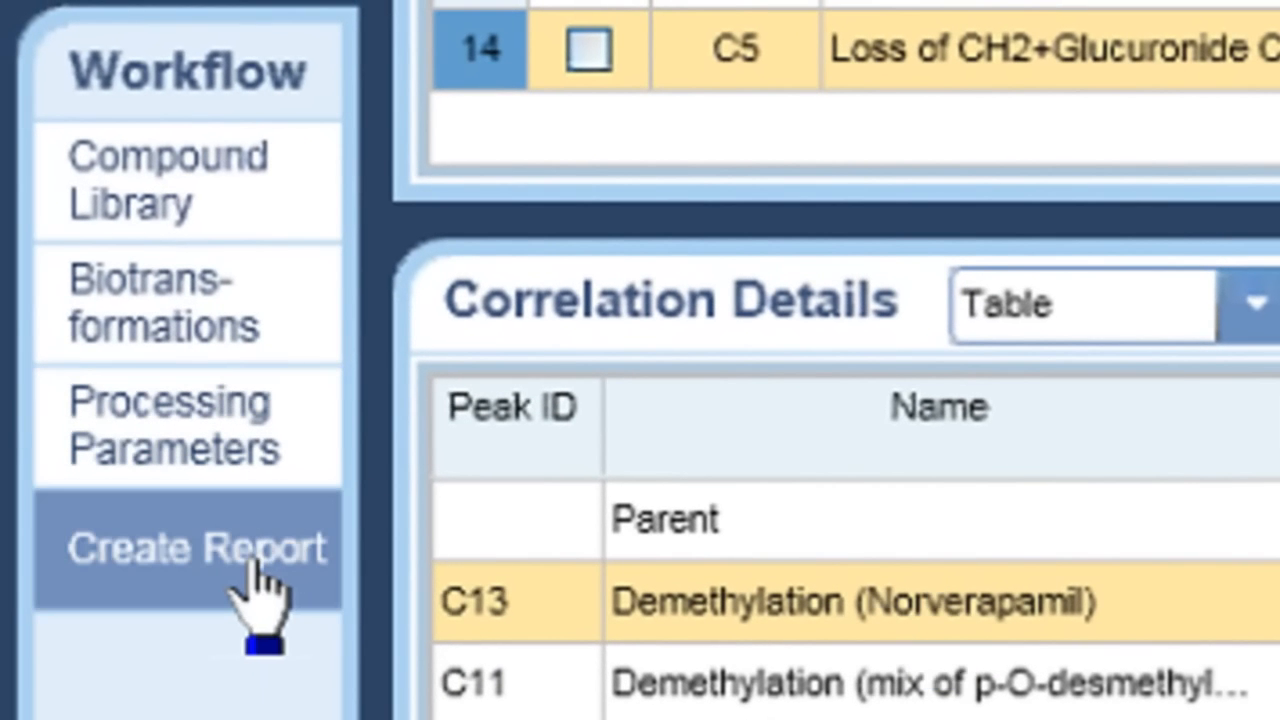
# - Set up a PDF report named "Vera Correl in Rat" from the Correlation Summary Report template and leave the dialog without generating it
pyautogui.click(256, 572)
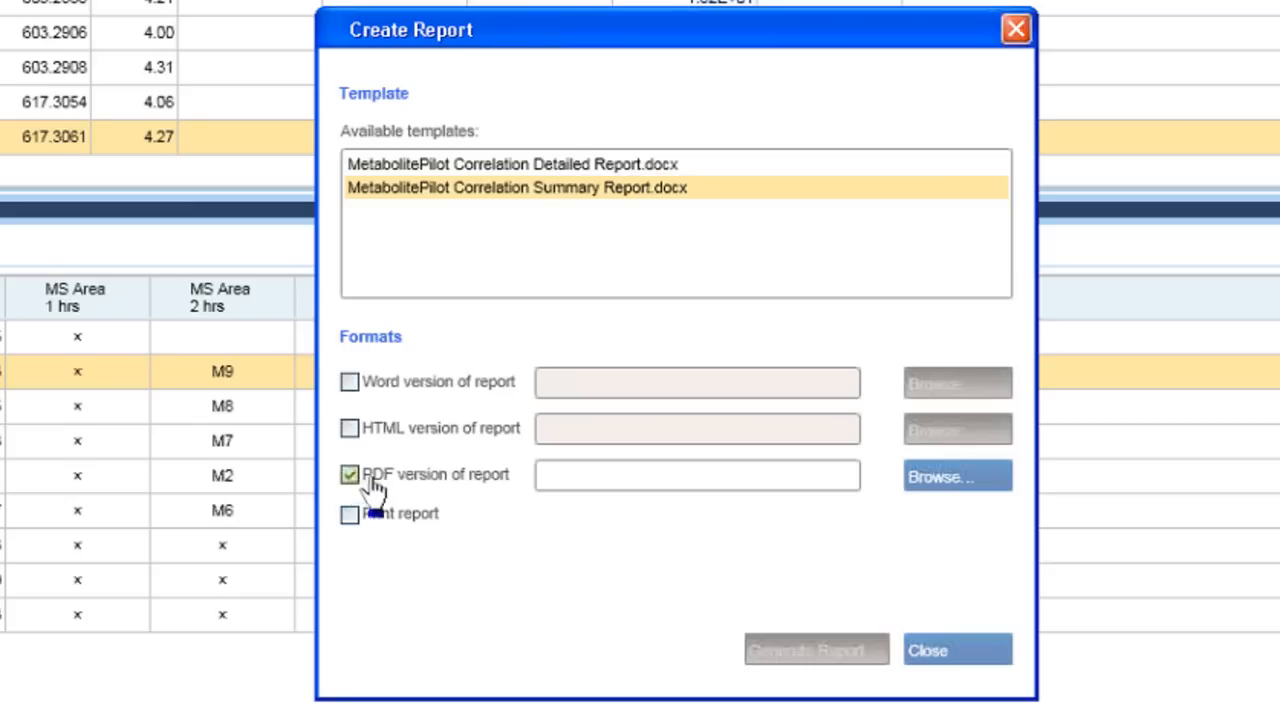
pyautogui.click(570, 480)
pyautogui.write('Vera Correl in Rat')
pyautogui.press('Tab')
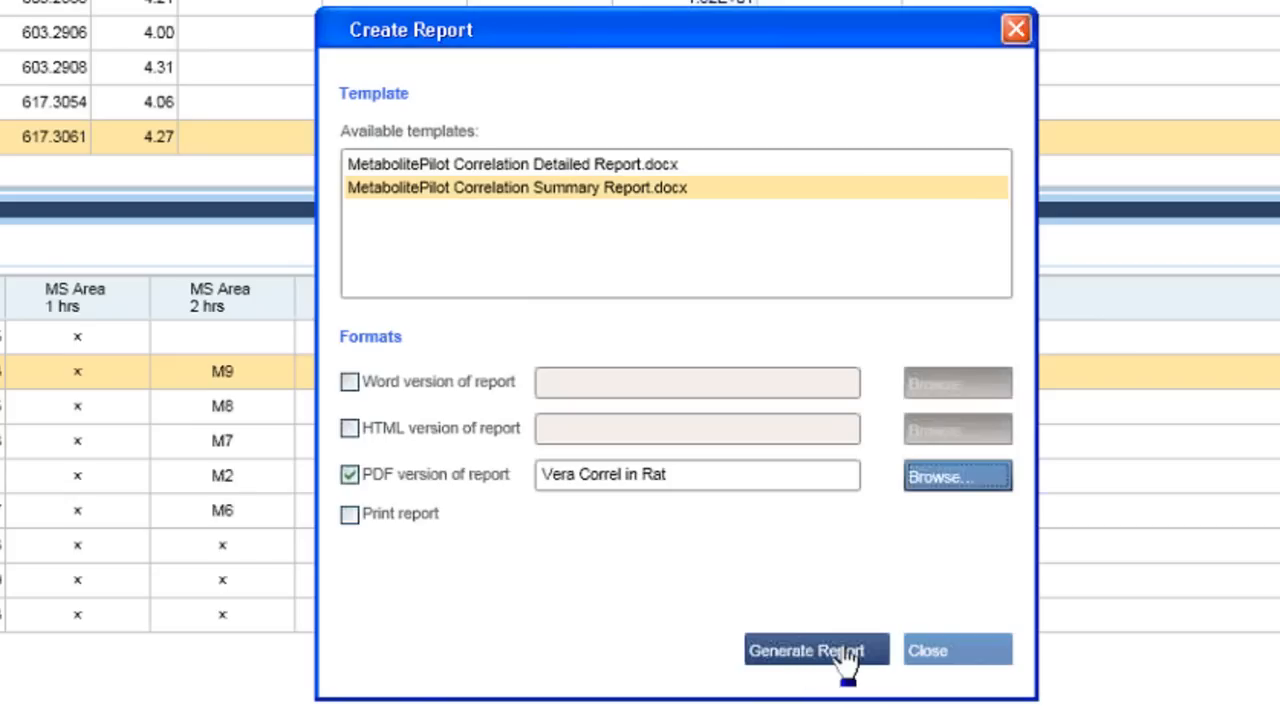
pyautogui.click(938, 653)
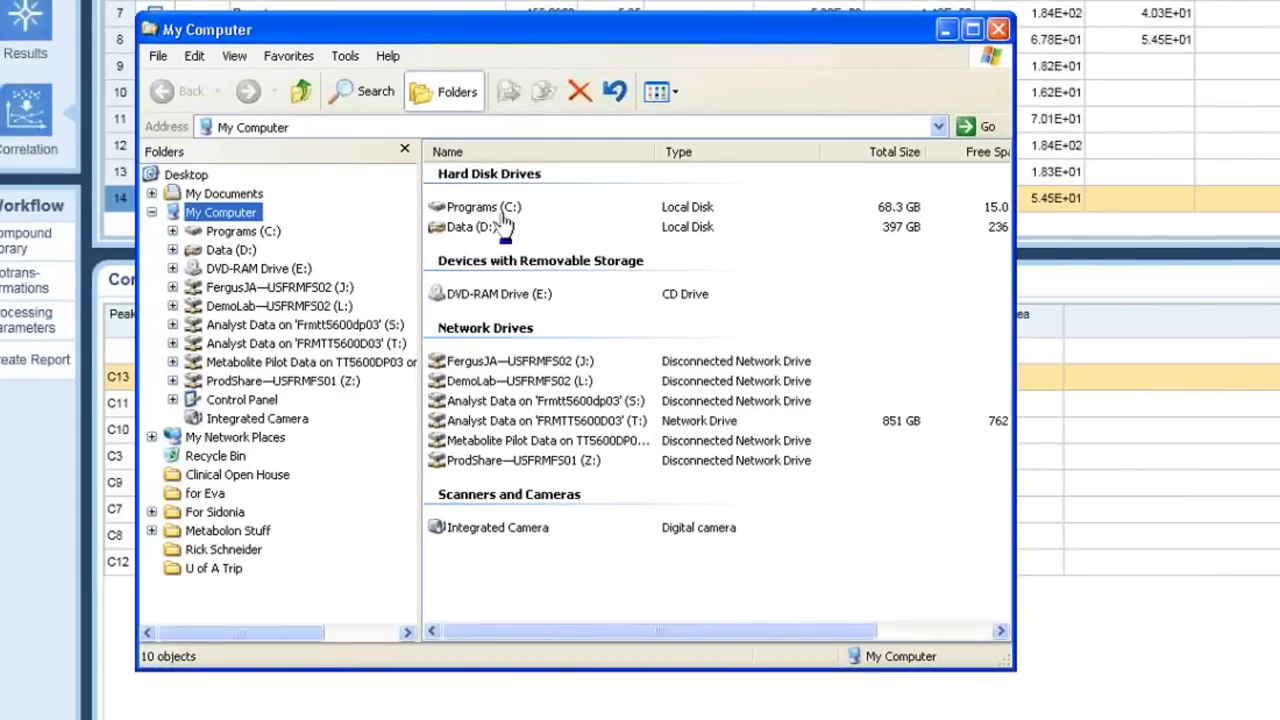
# - Browse the C drive to the Results folder of ASMS 2011 in the MetabolitePilotData data folder and look through its files
pyautogui.doubleClick(502, 215)
pyautogui.click(482, 212)
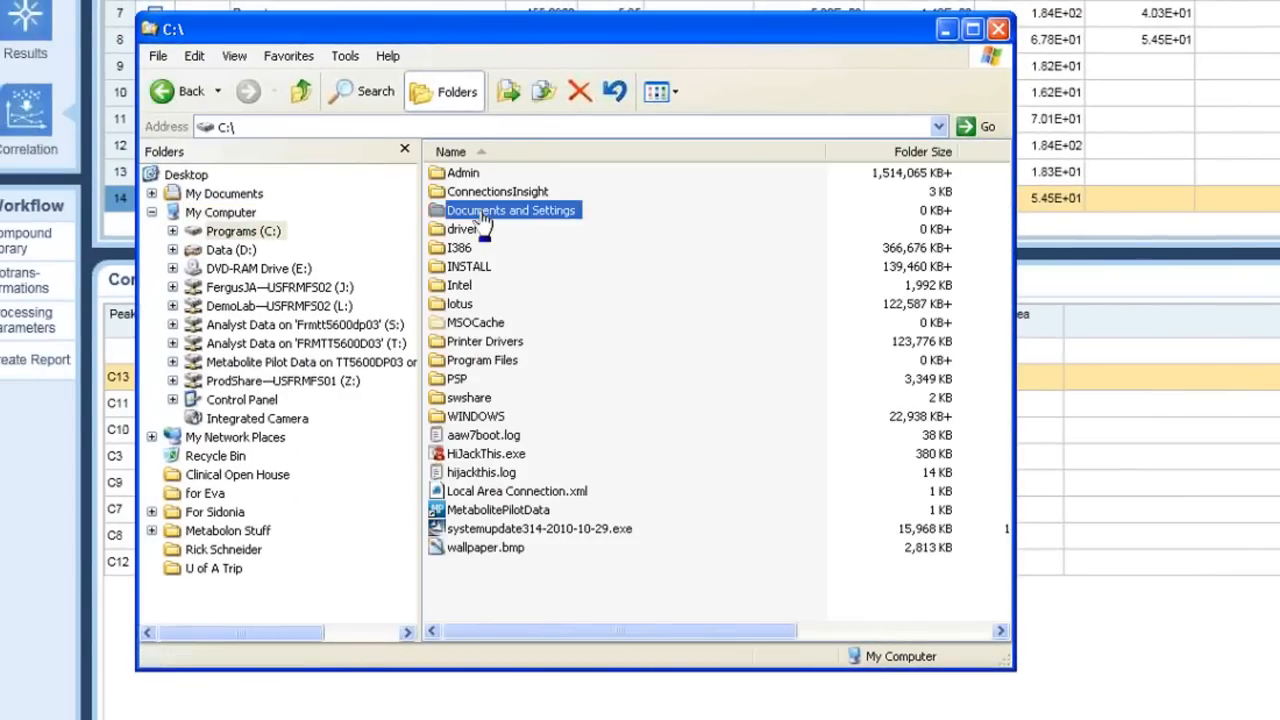
pyautogui.doubleClick(484, 214)
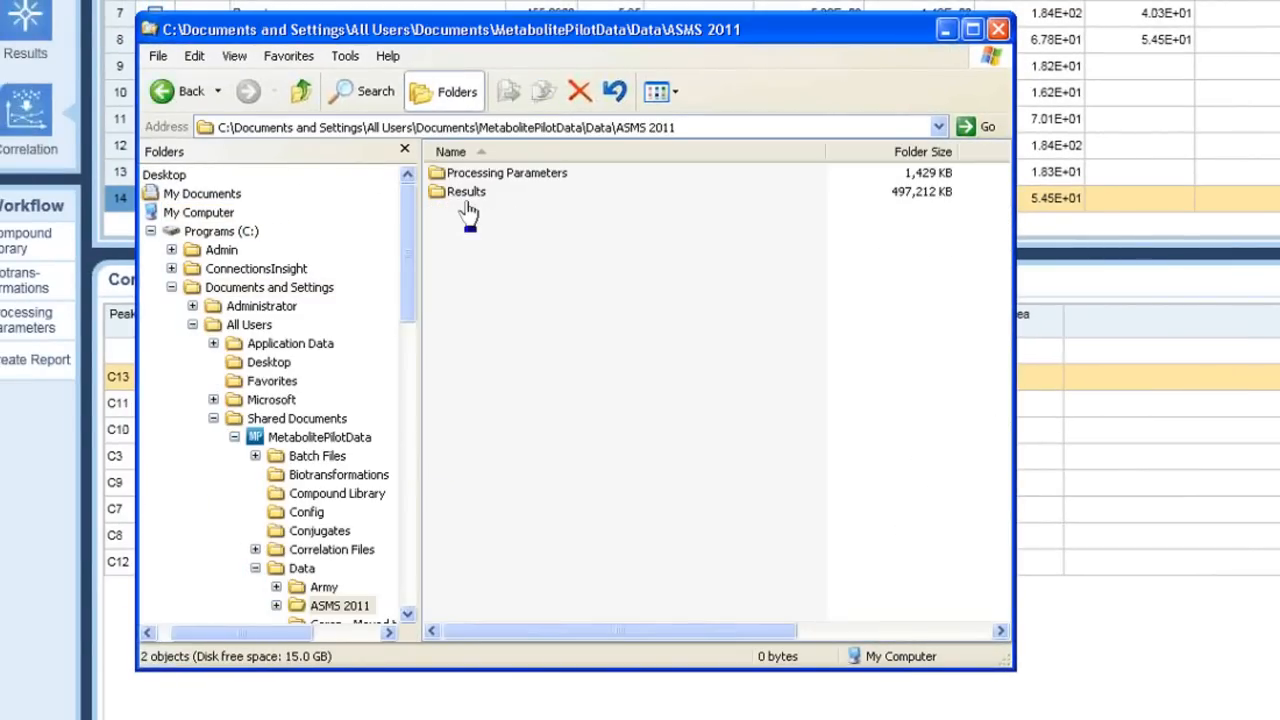
pyautogui.click(462, 190)
pyautogui.doubleClick(462, 190)
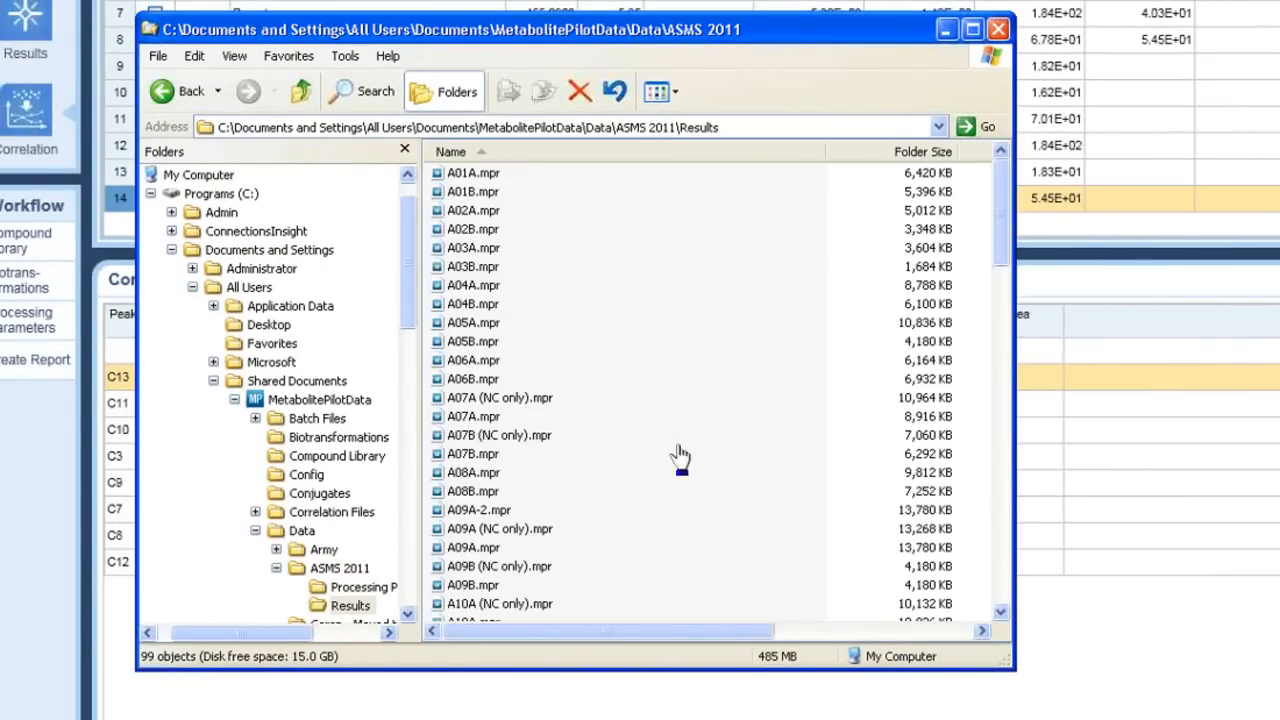
pyautogui.scroll(-13, 737, 400)
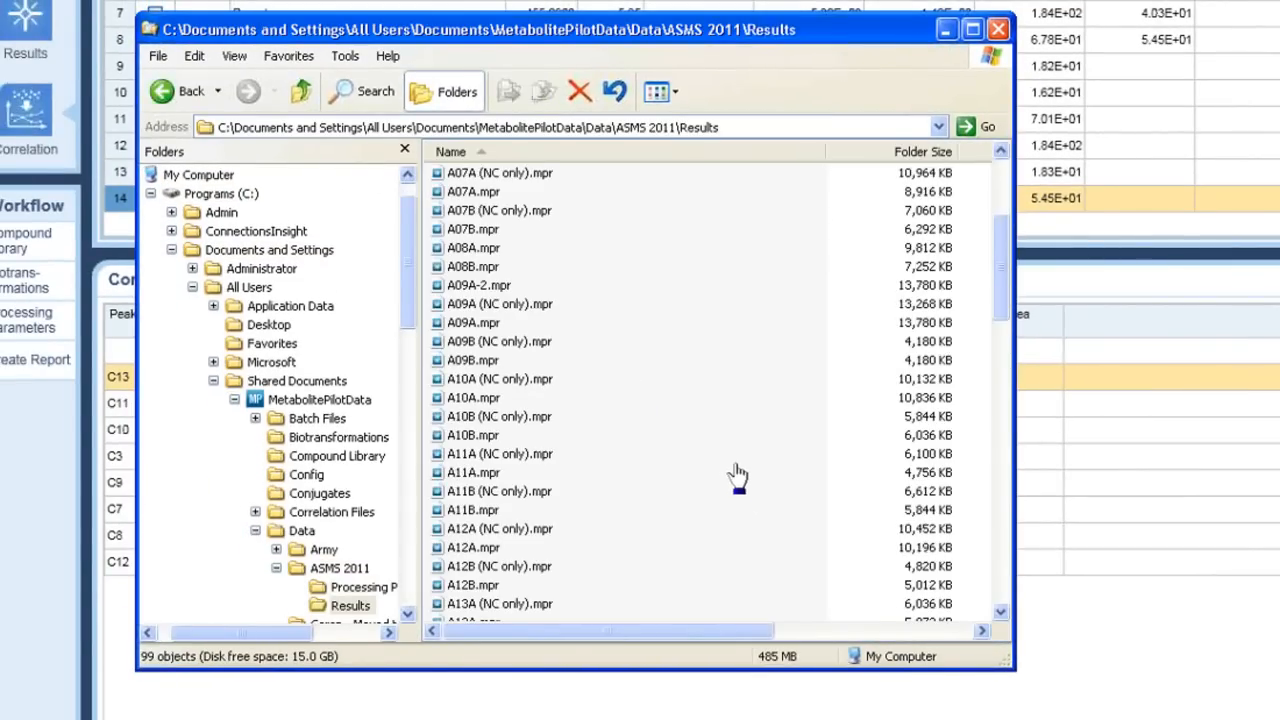
# - Open Verapamil Correlation Summary Report.pdf from the Results folder of ISSX 2010A
pyautogui.click(338, 568)
pyautogui.click(410, 614)
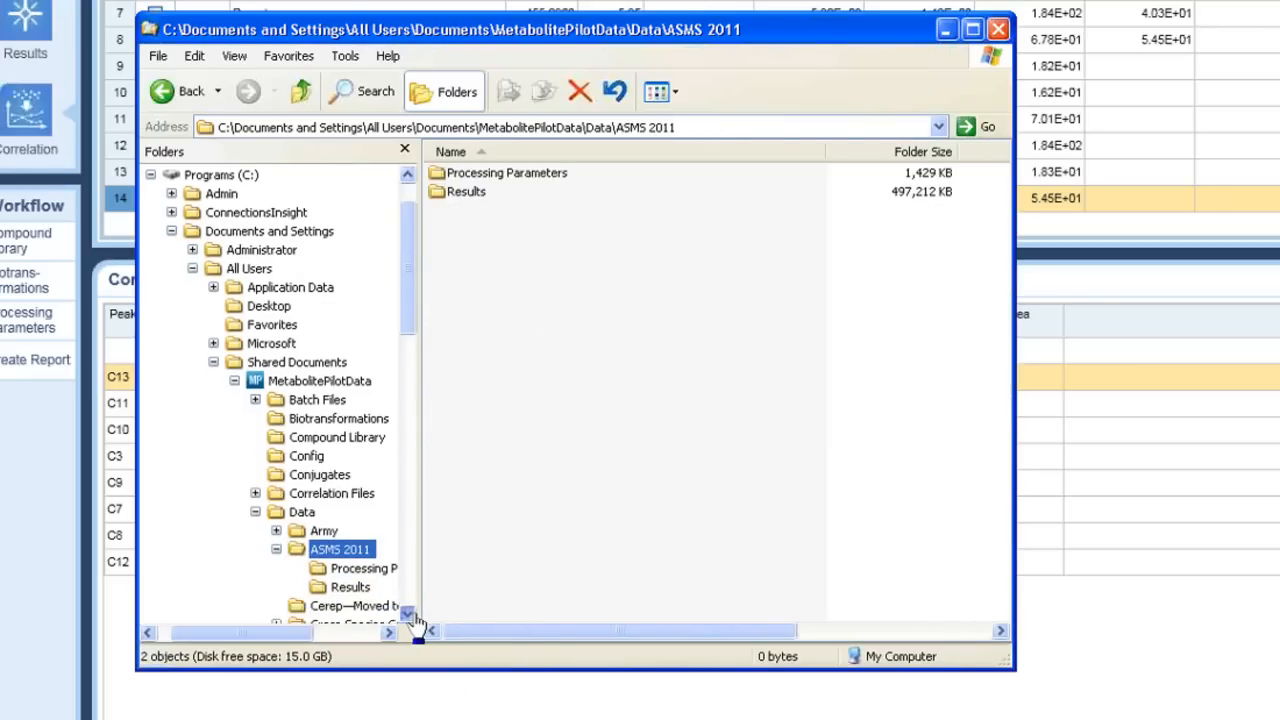
pyautogui.scroll(-3, 410, 600)
pyautogui.click(345, 494)
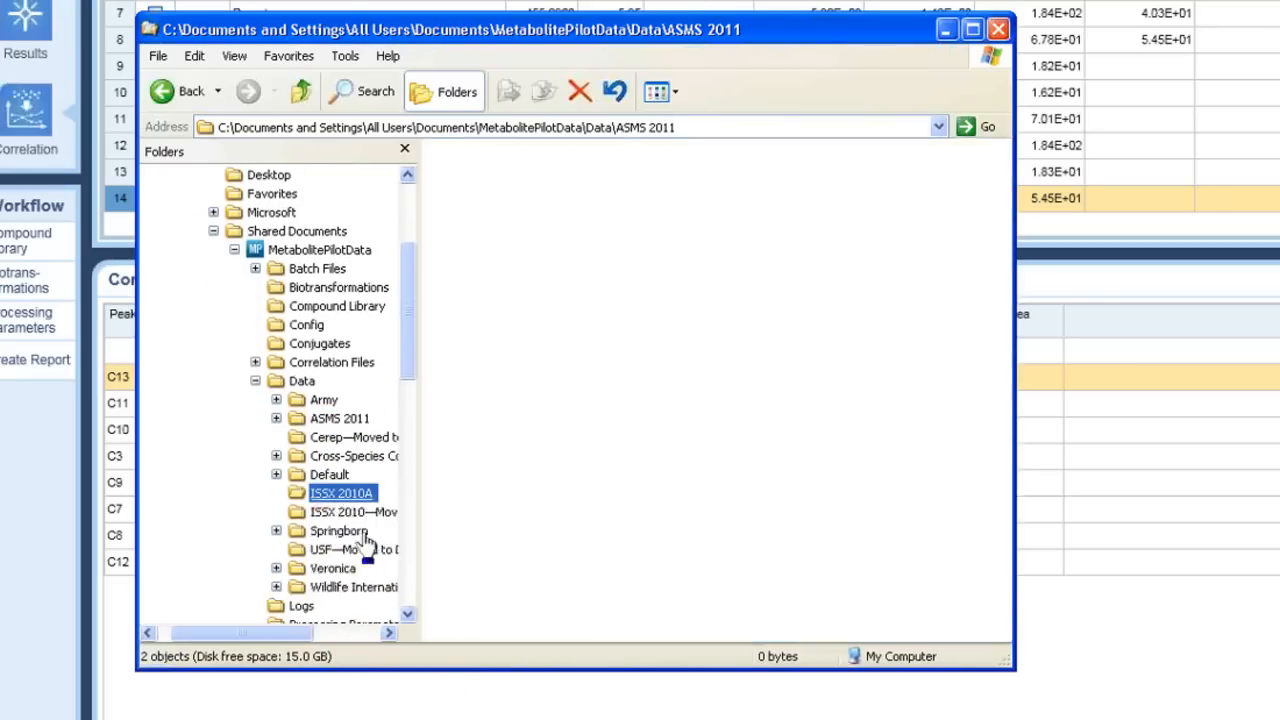
pyautogui.doubleClick(465, 195)
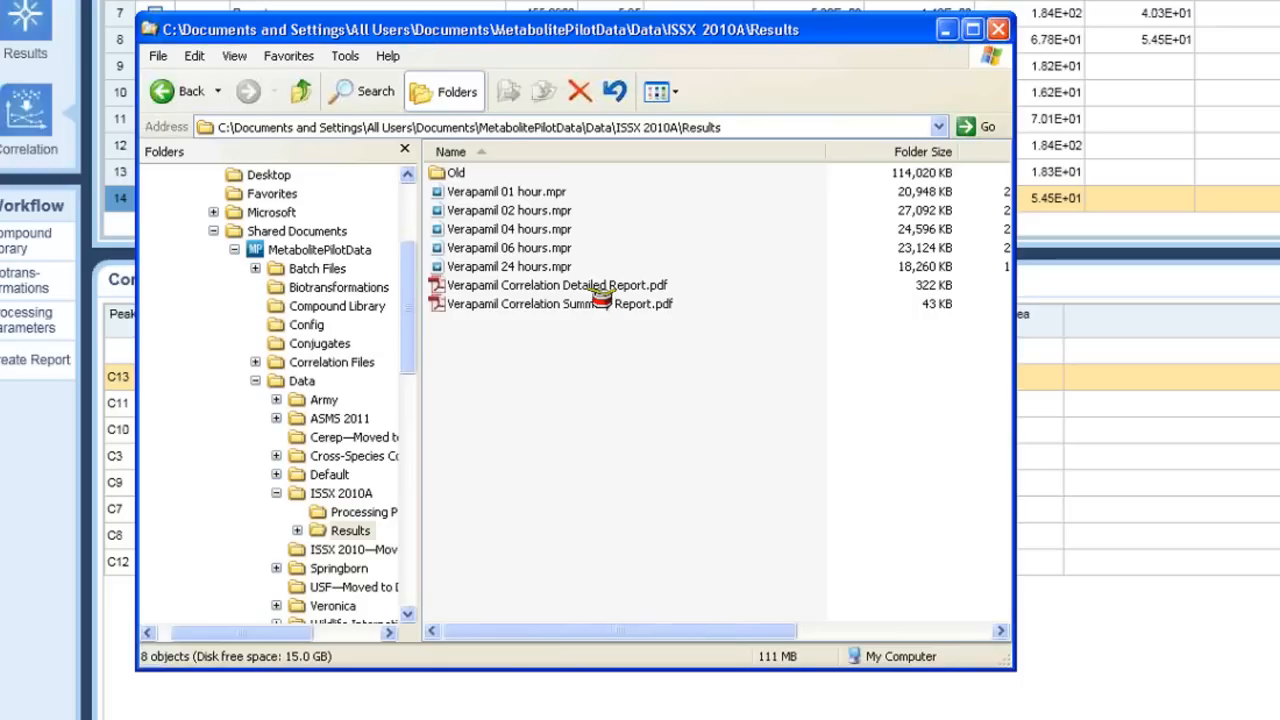
pyautogui.click(600, 303)
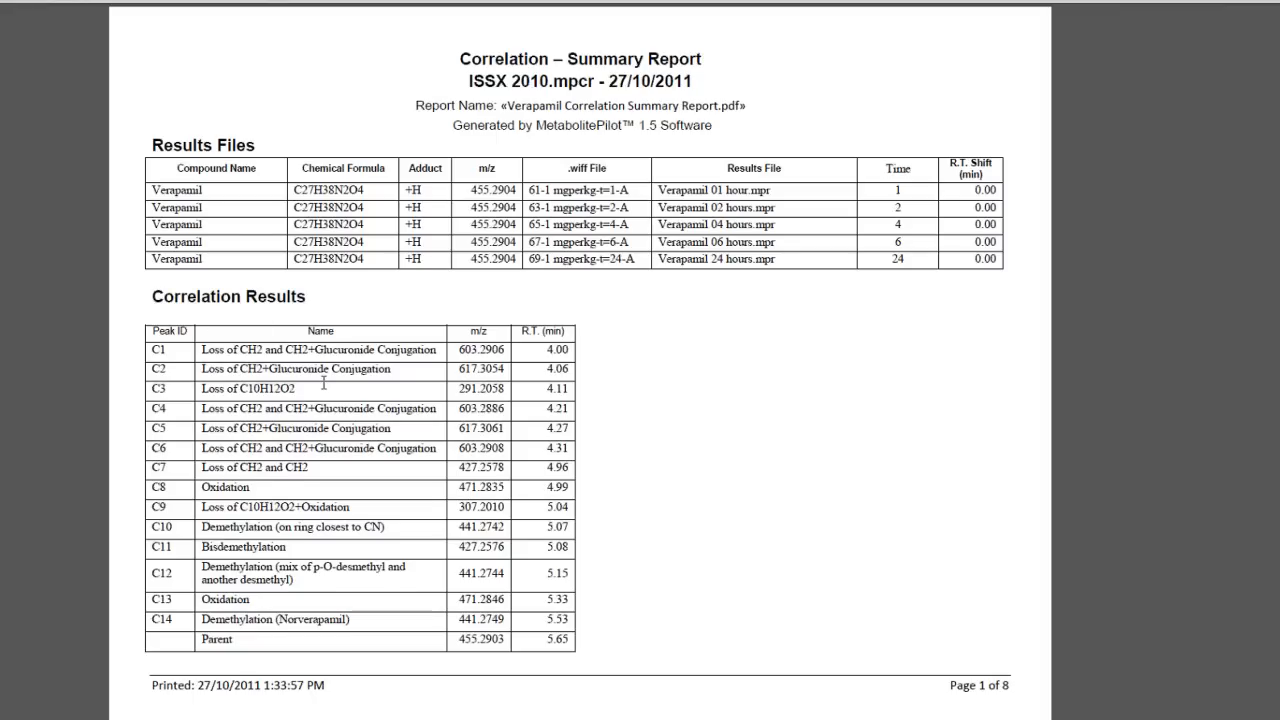
# - Read through the summary report's graphs and metabolite tables to the last page, and close the report and the file browser
pyautogui.scroll(-2, 324, 383)
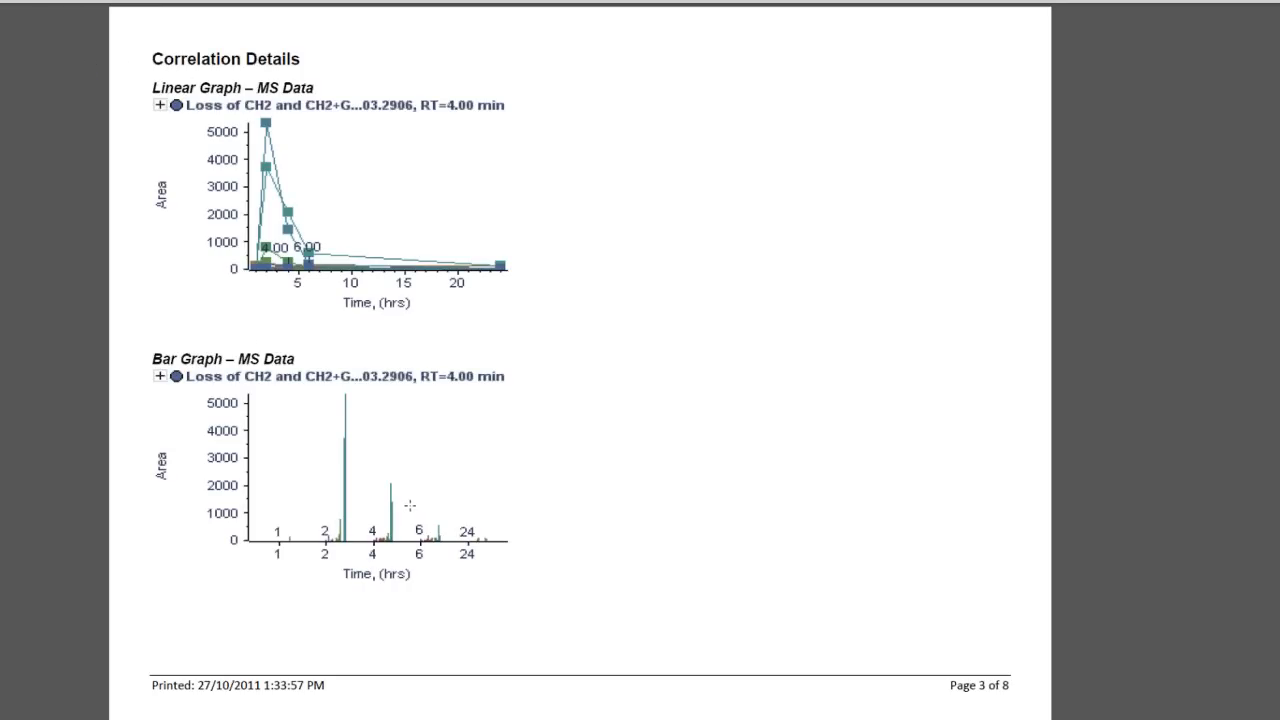
pyautogui.scroll(-2, 409, 502)
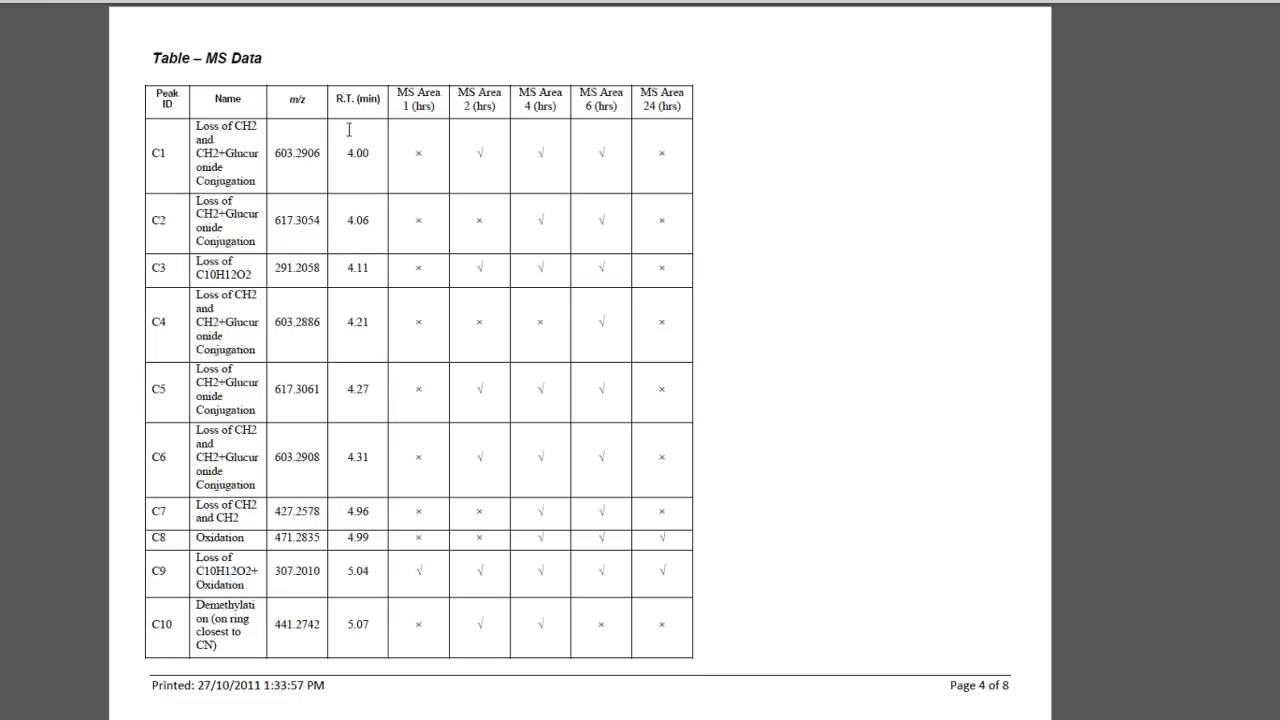
pyautogui.scroll(-2, 628, 220)
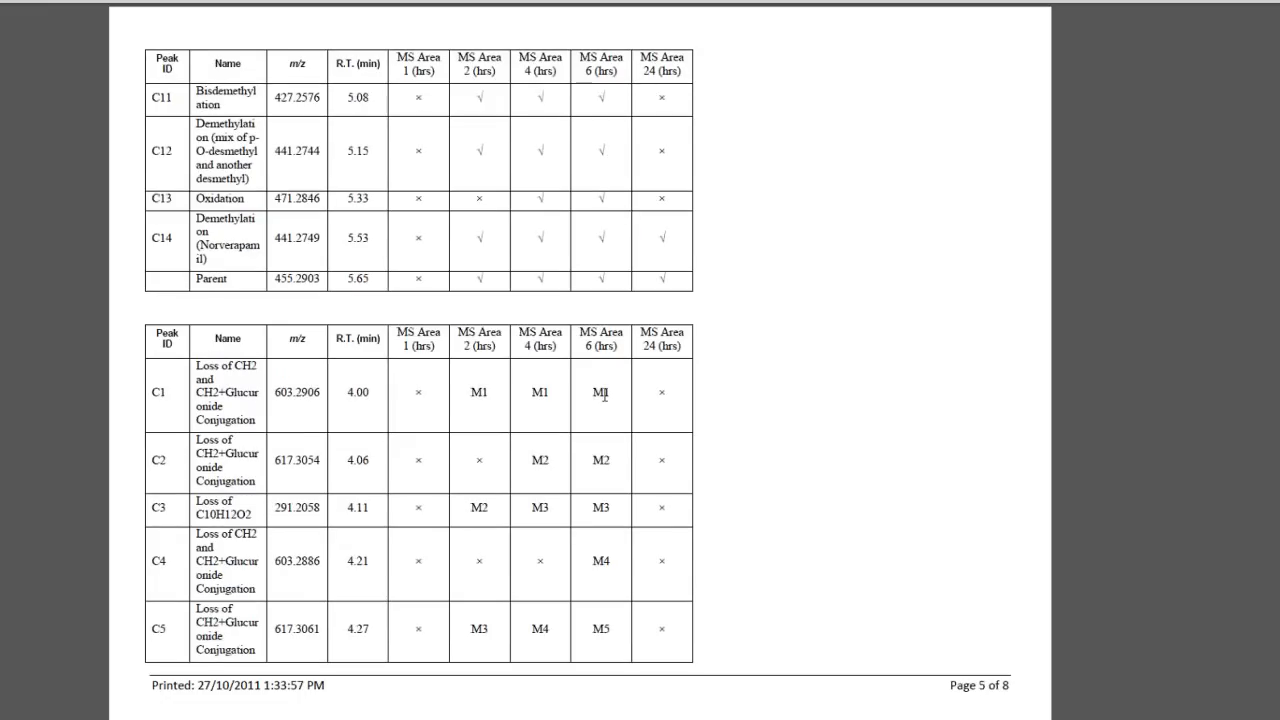
pyautogui.scroll(-4, 603, 395)
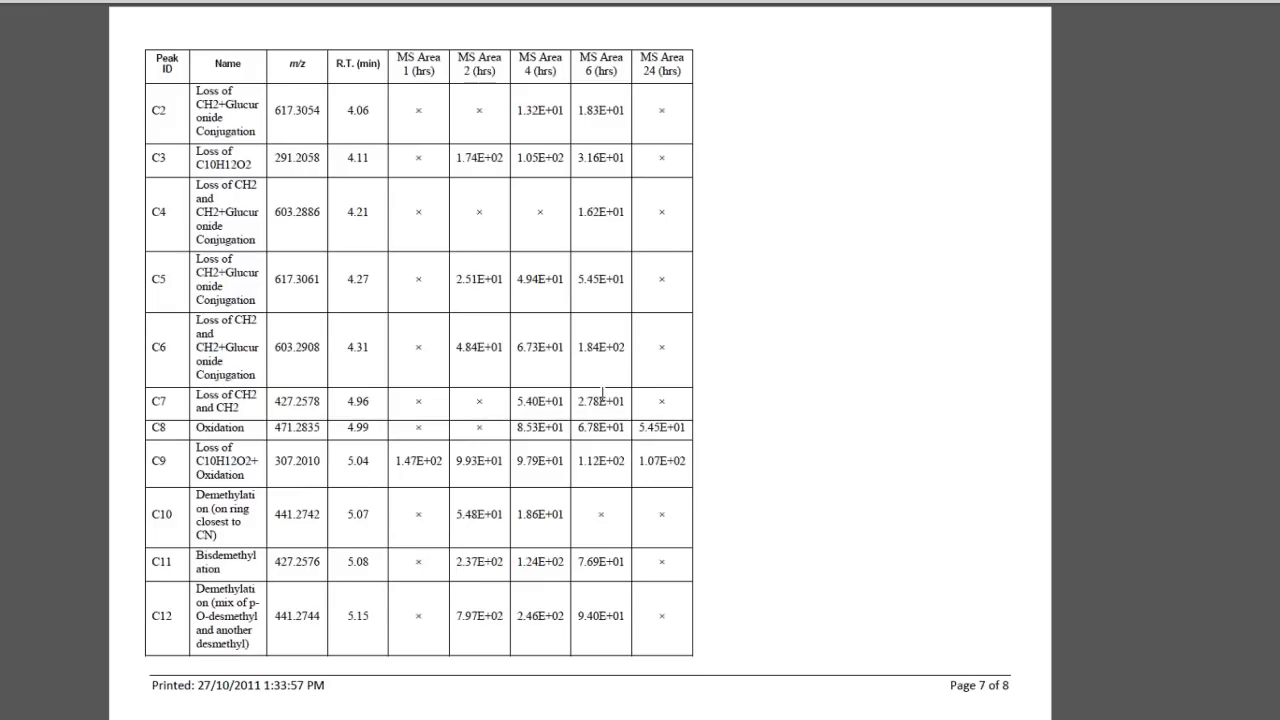
pyautogui.scroll(-2, 603, 395)
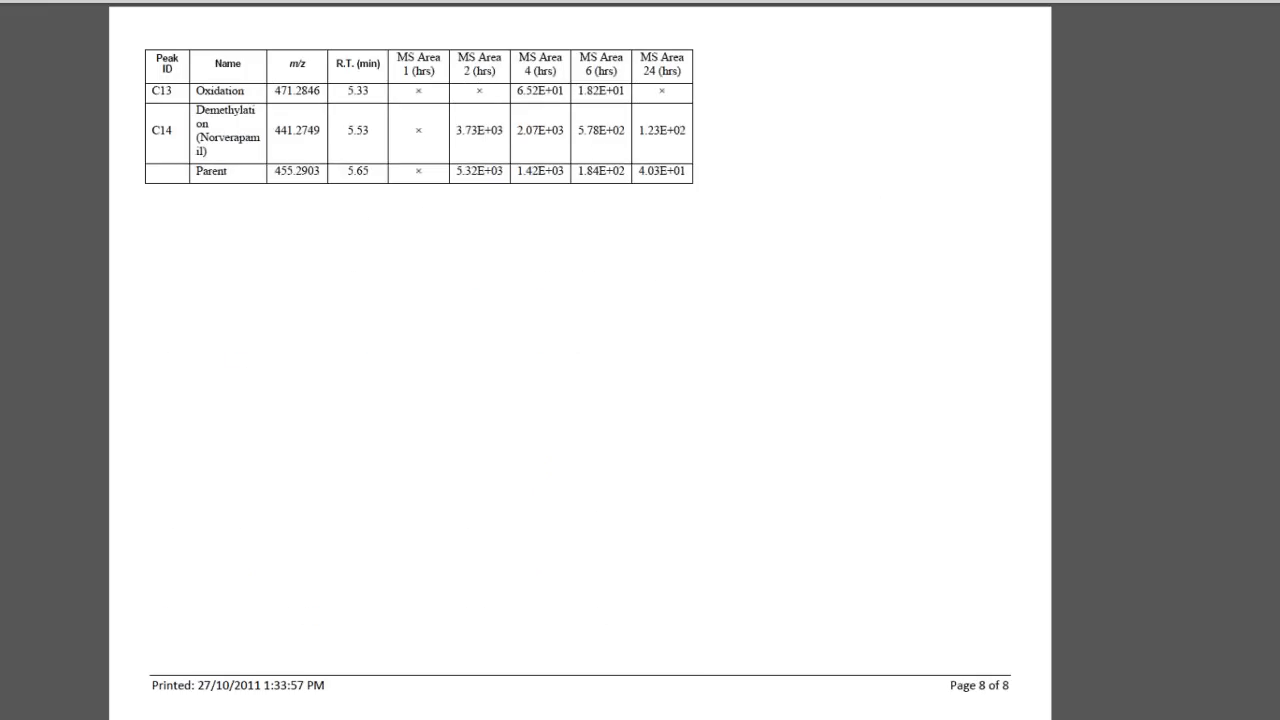
pyautogui.hotkey('ctrl', 'w')
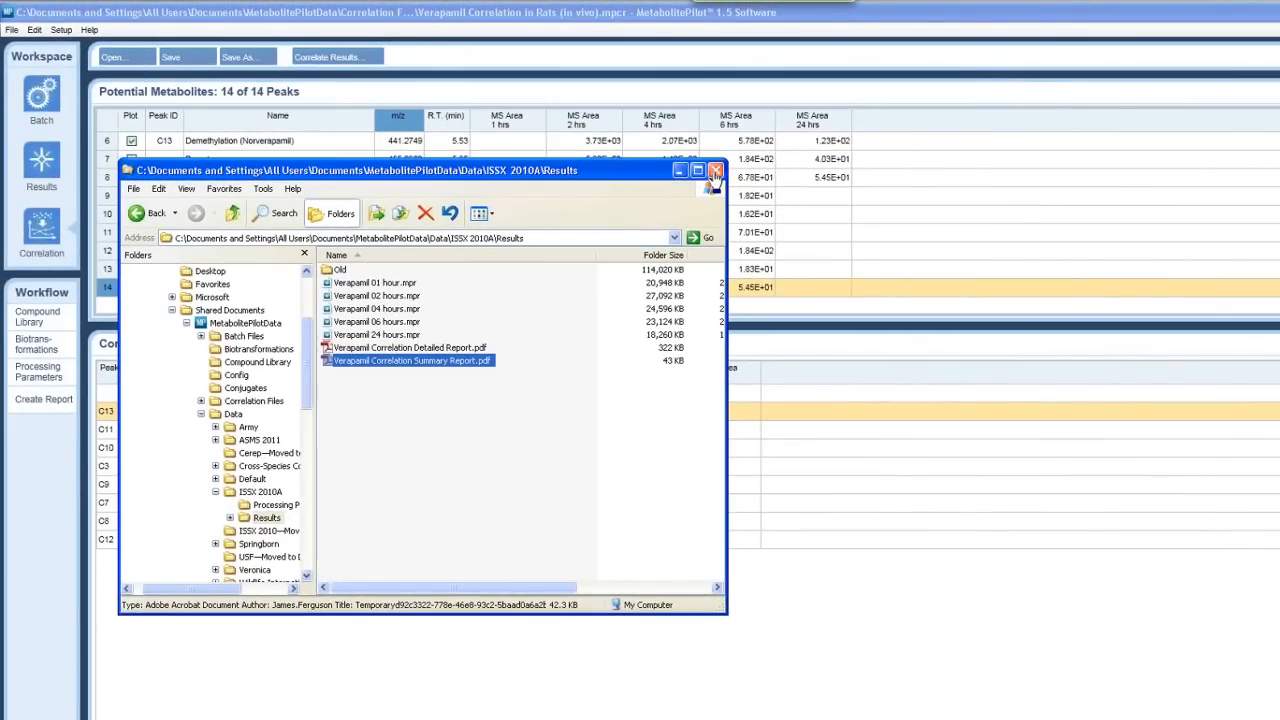
pyautogui.click(715, 170)
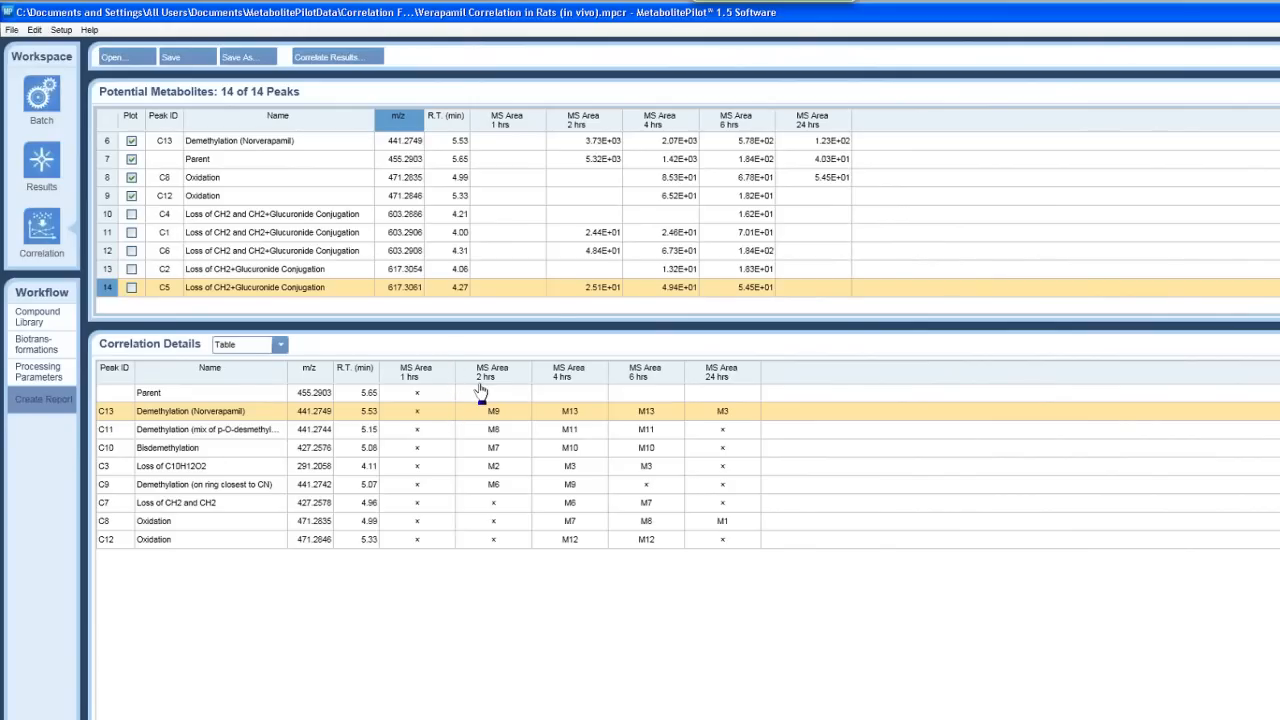
# - Close the Verapamil Correlation in Rats (in vivo) file without saving its changes
pyautogui.click(12, 30)
pyautogui.click(25, 111)
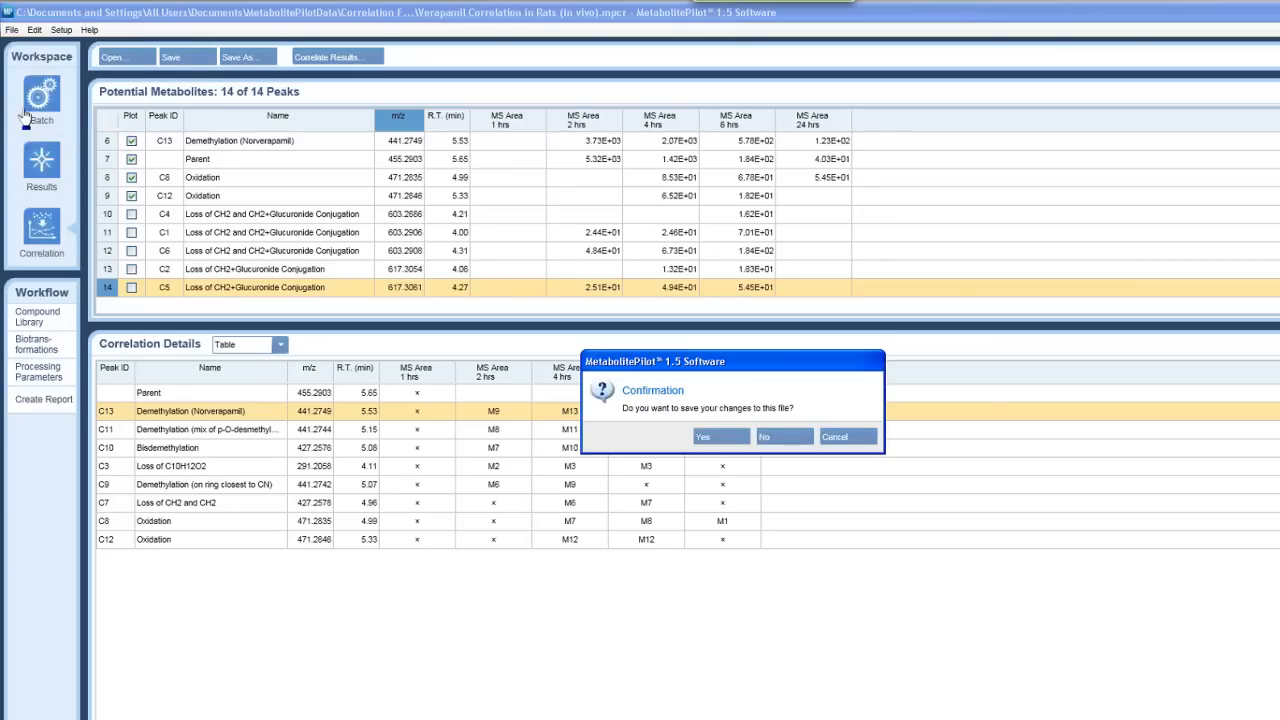
pyautogui.click(782, 440)
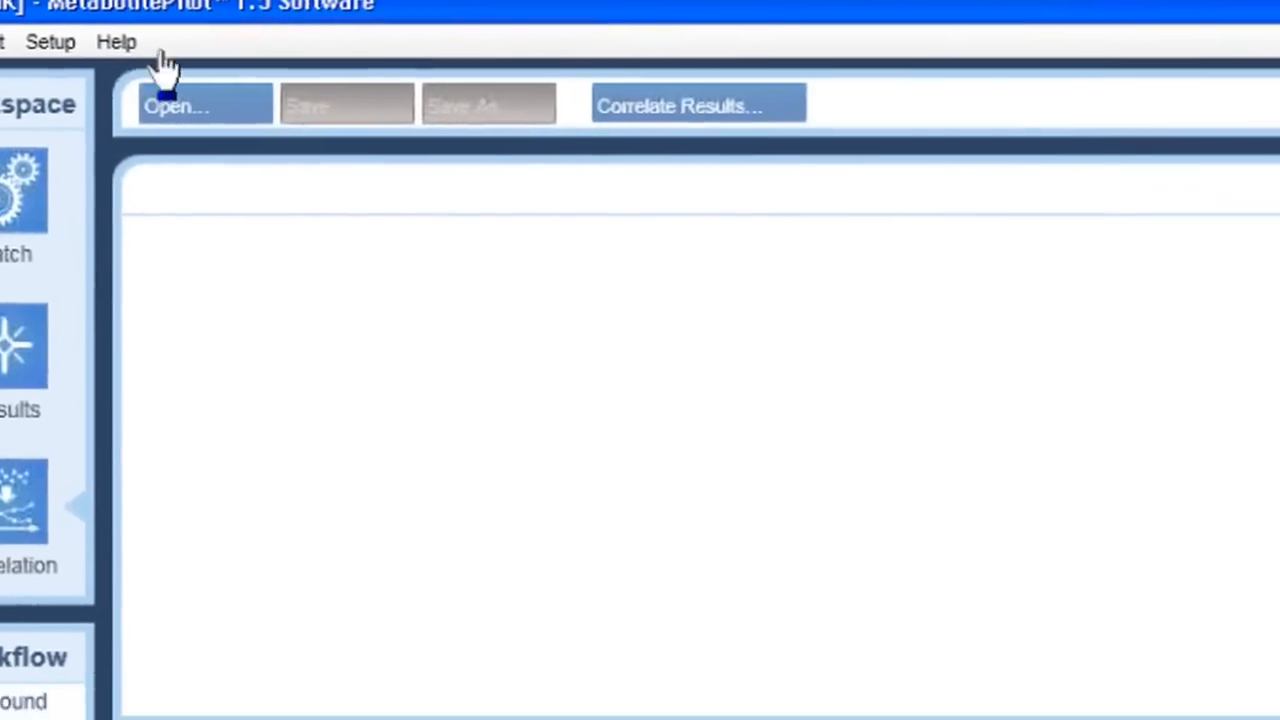
# - Open the correlation file Cross-Species JAF.mpcr
pyautogui.click(163, 95)
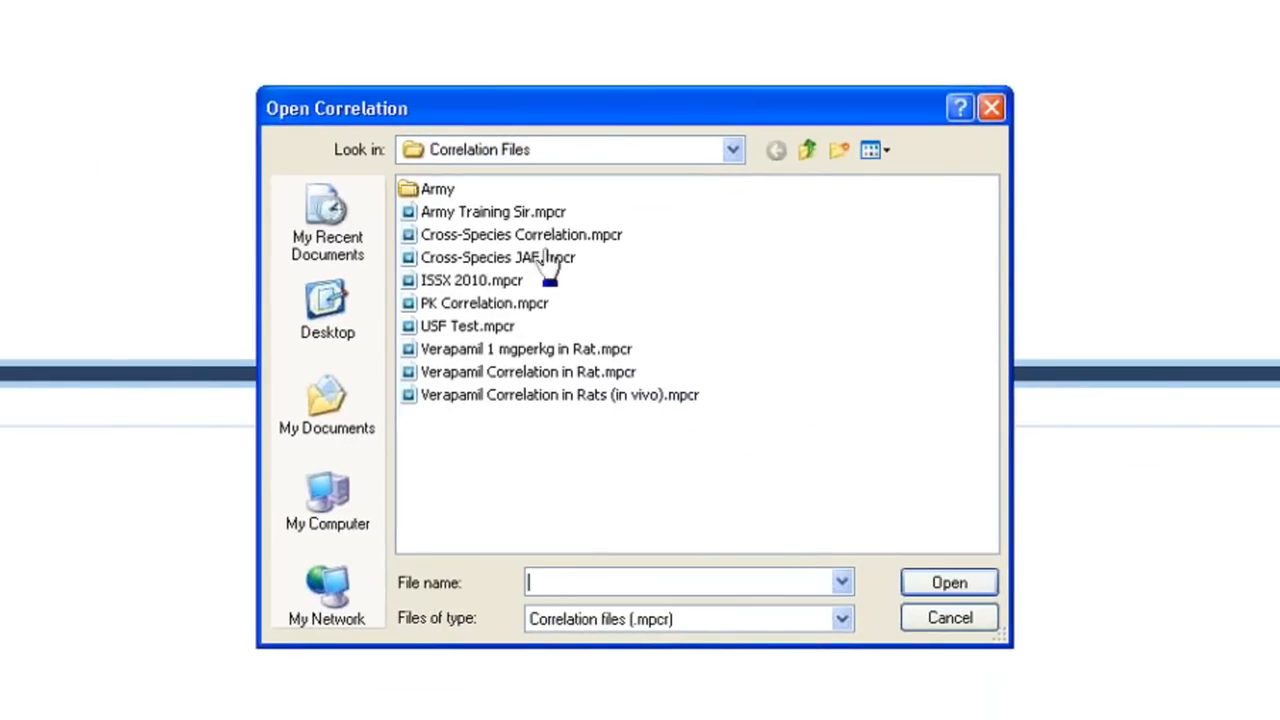
pyautogui.click(548, 236)
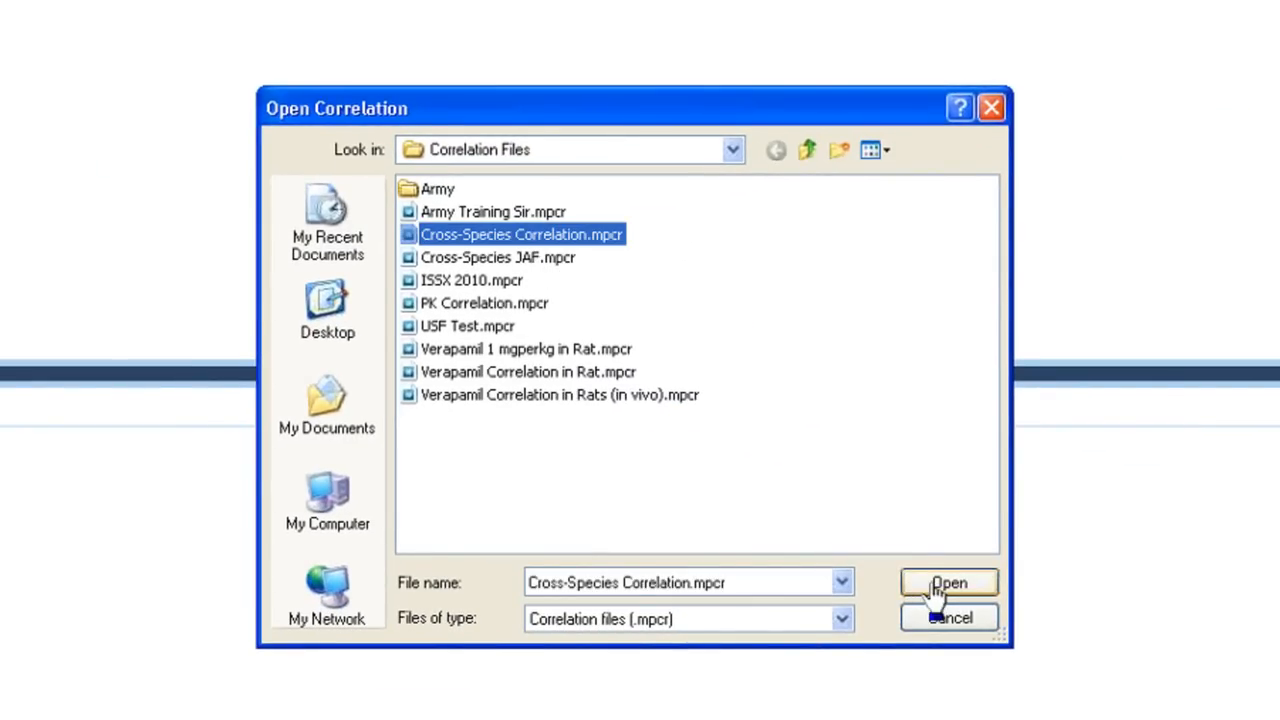
pyautogui.click(494, 260)
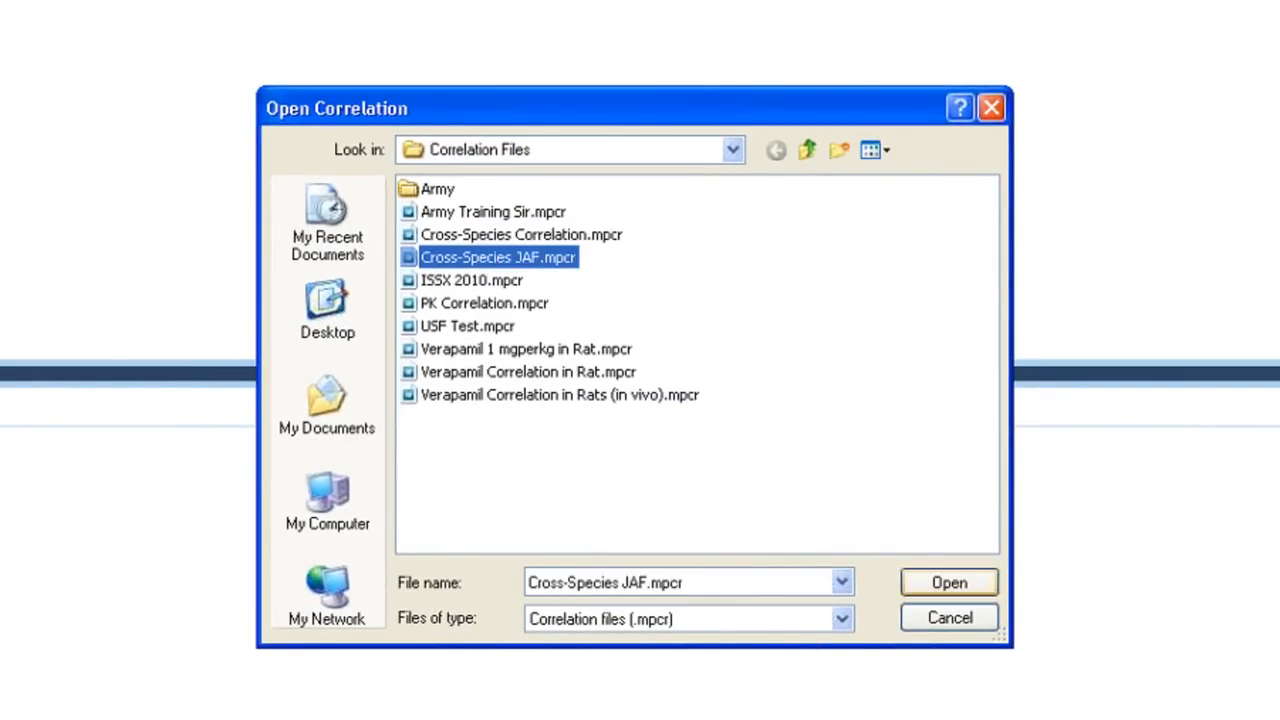
pyautogui.click(945, 590)
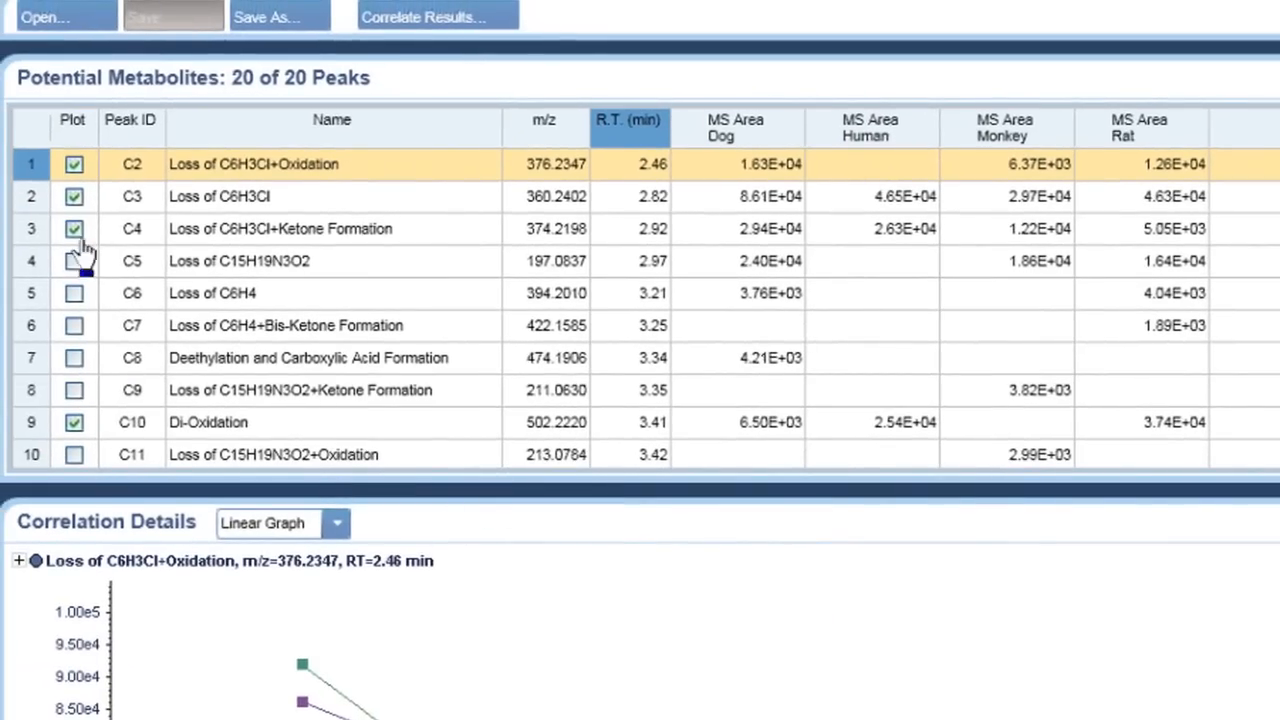
# - Display the cross-species correlation as a bar graph and expand its legend
pyautogui.click(338, 526)
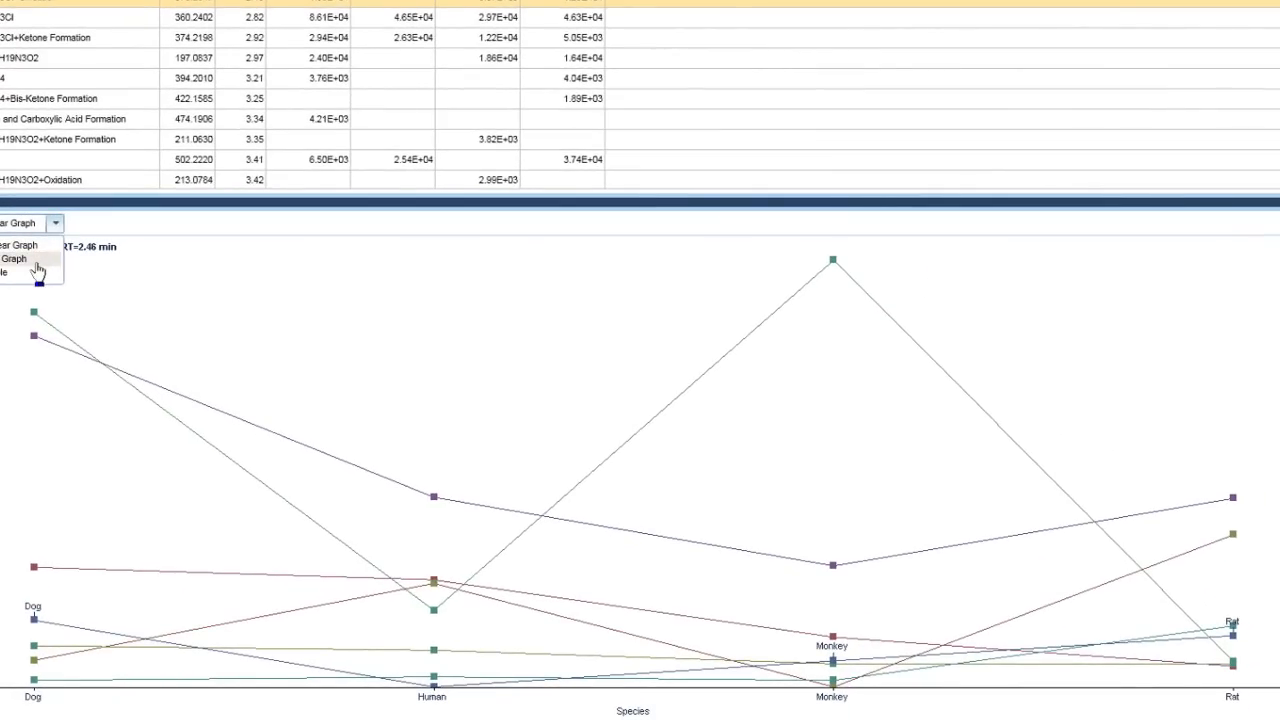
pyautogui.click(36, 264)
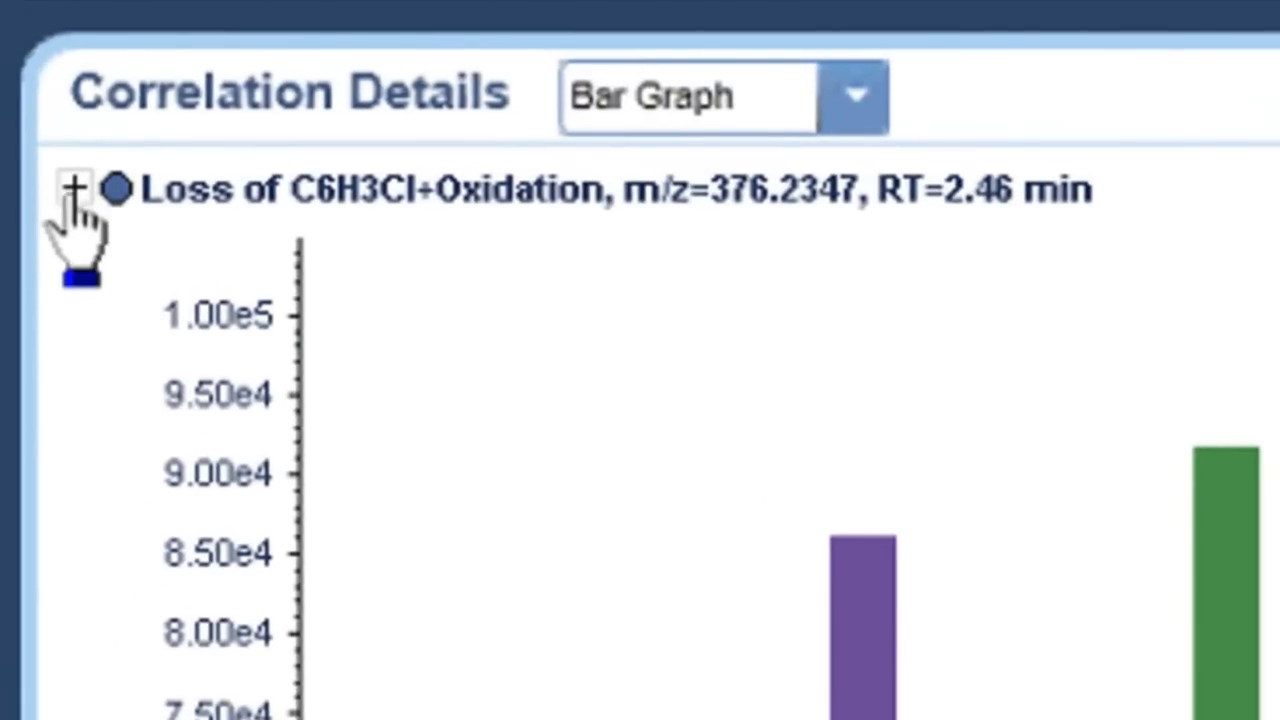
pyautogui.click(72, 190)
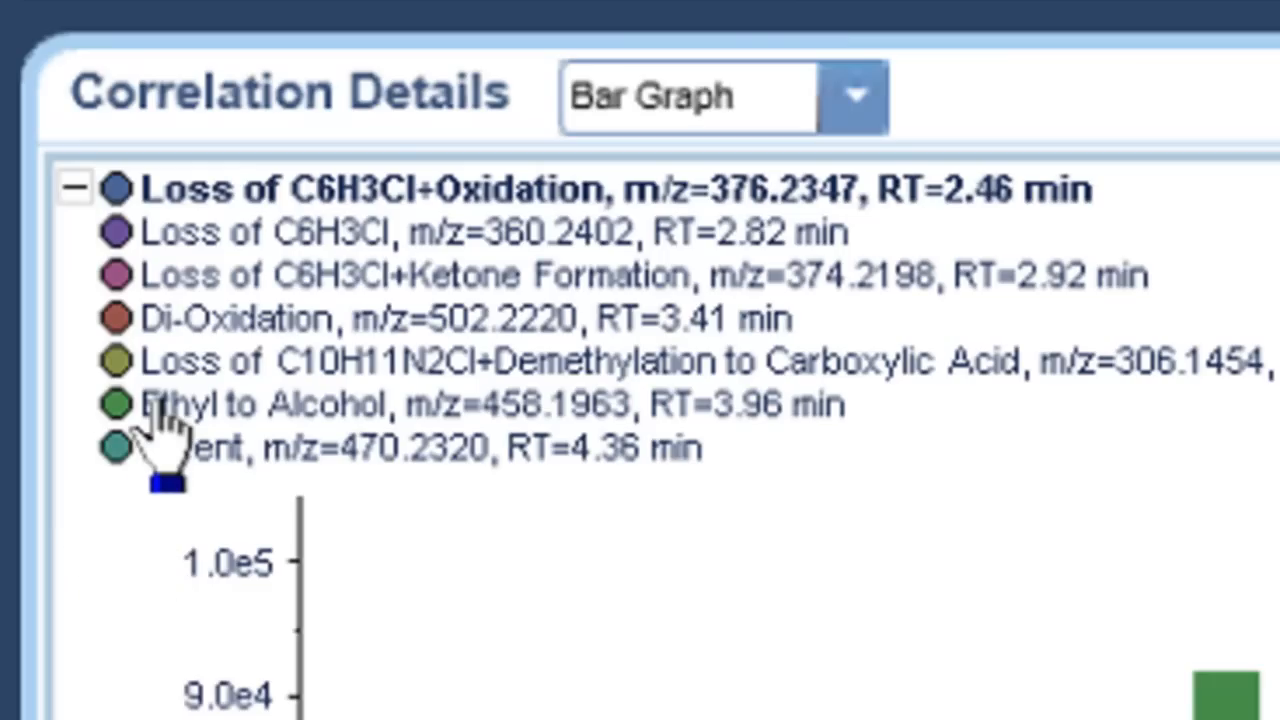
# - Highlight the Ethyl to Alcohol bars and the Di-Oxidation bars, and select the Di-Oxidation peak C10 in the metabolite list
pyautogui.click(112, 397)
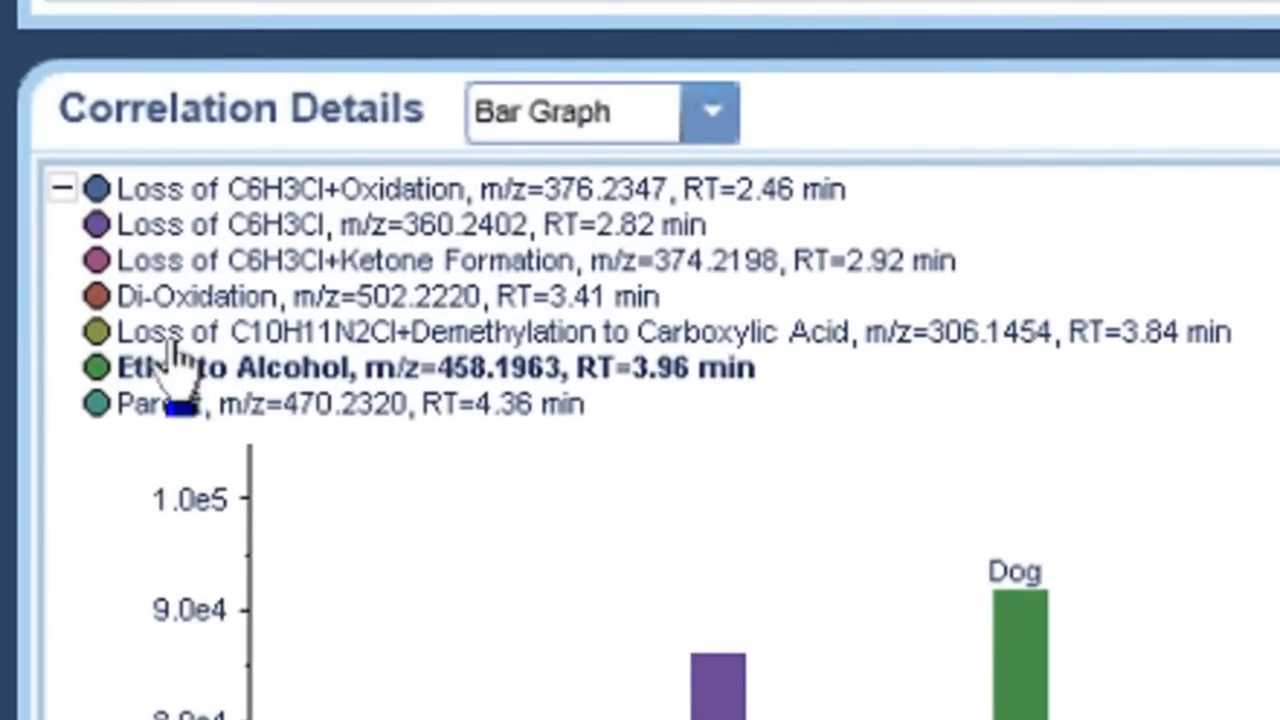
pyautogui.click(172, 300)
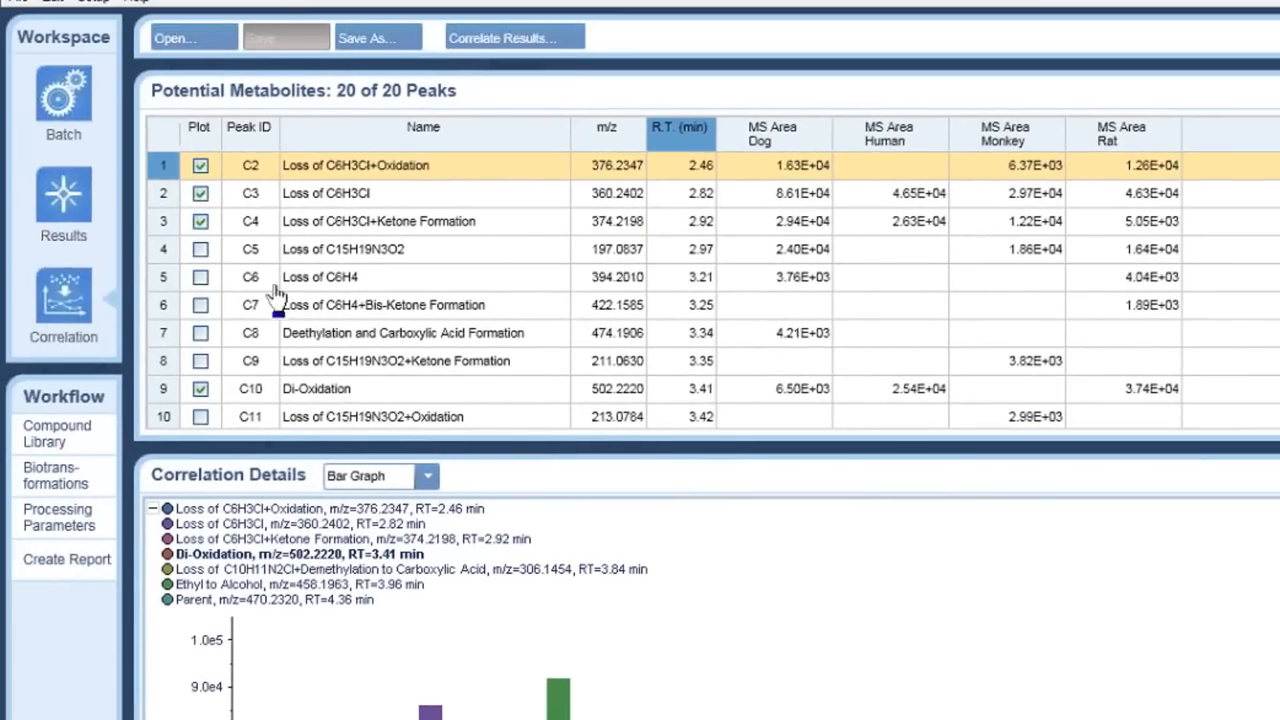
pyautogui.click(320, 394)
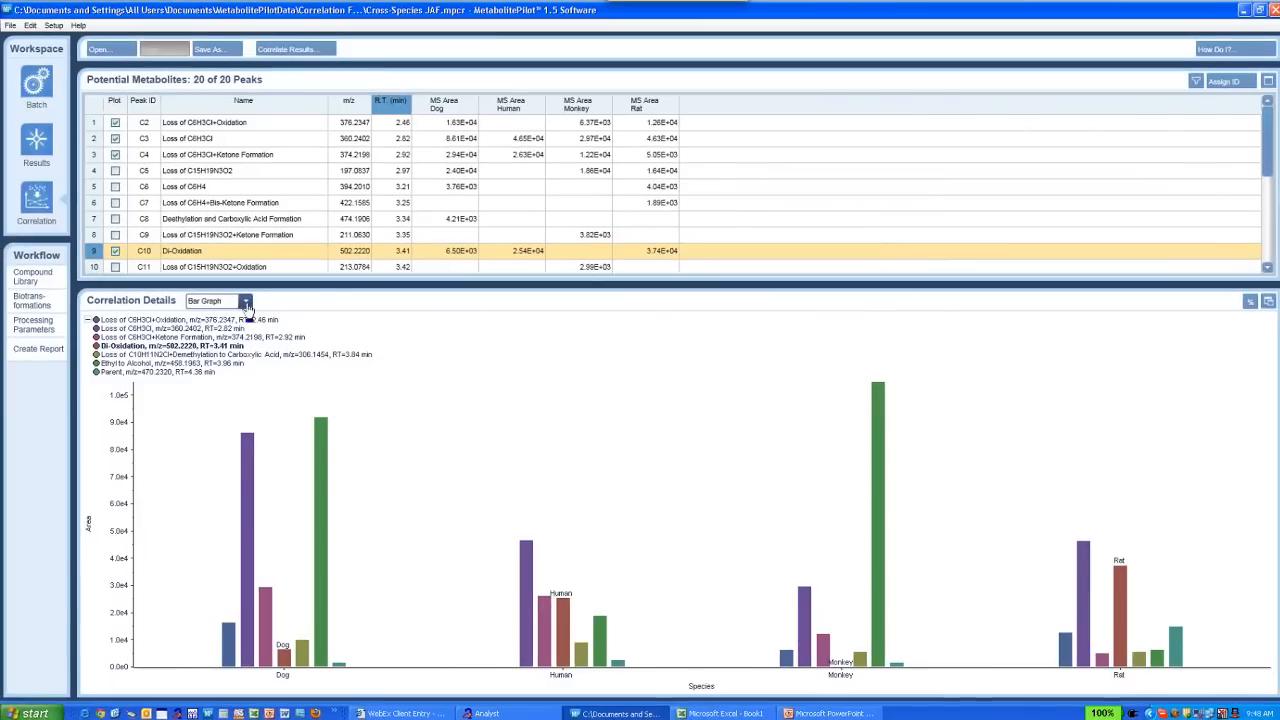
# - View the cross-species correlation as a linear graph and toggle the percent display on and off
pyautogui.click(184, 275)
pyautogui.click(174, 303)
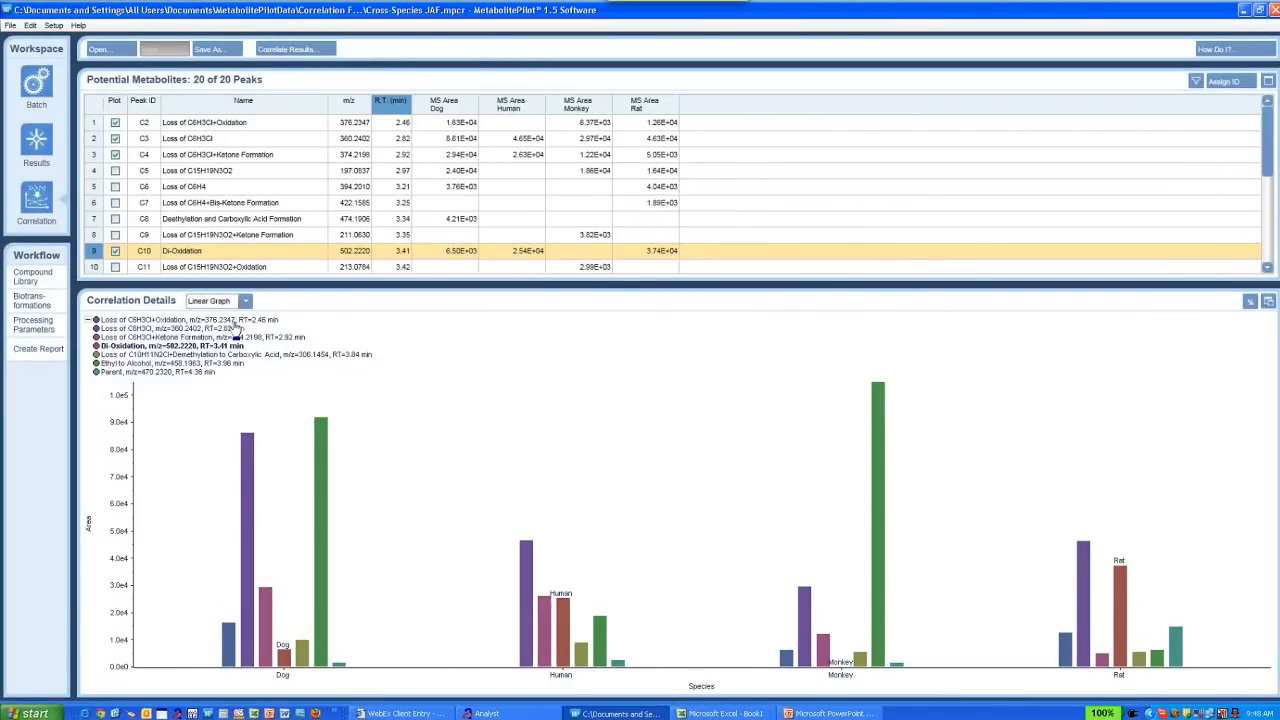
pyautogui.click(1250, 302)
pyautogui.click(1250, 303)
# - View the cross-species correlation as a table of peak areas and return to the bar graph
pyautogui.click(215, 301)
pyautogui.click(212, 340)
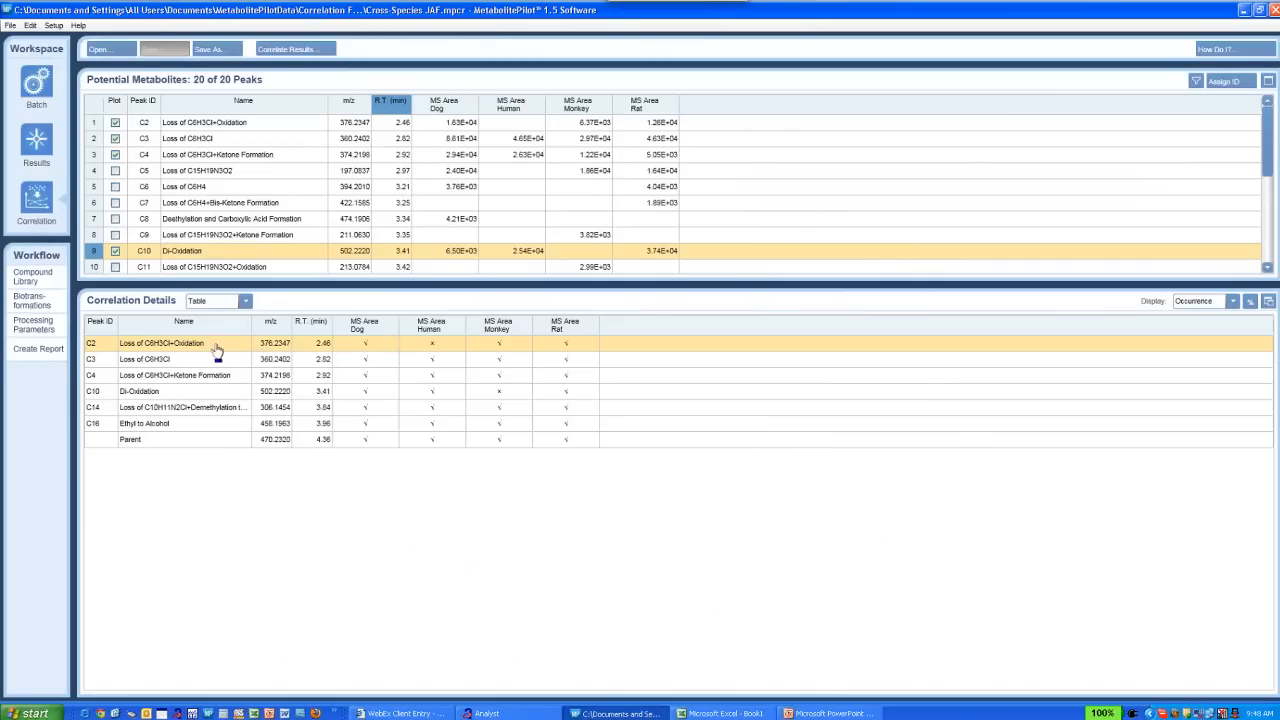
pyautogui.click(1226, 301)
pyautogui.click(1201, 343)
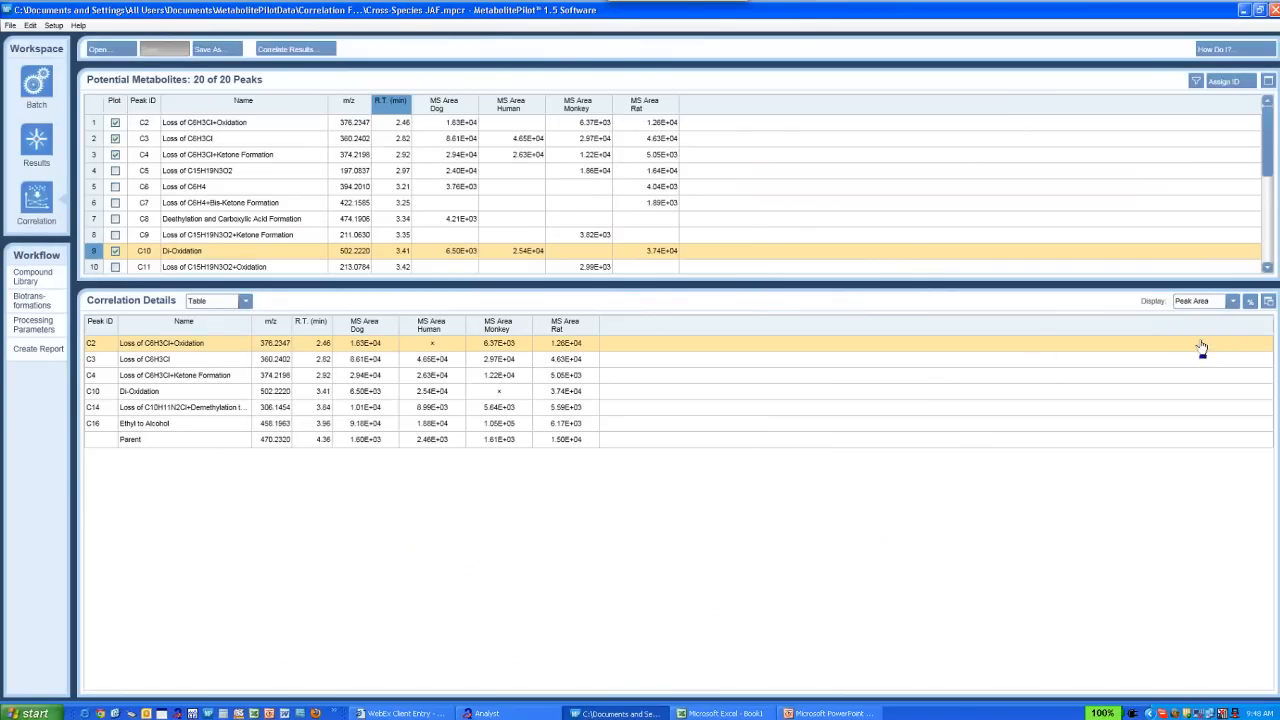
pyautogui.click(246, 302)
pyautogui.click(214, 328)
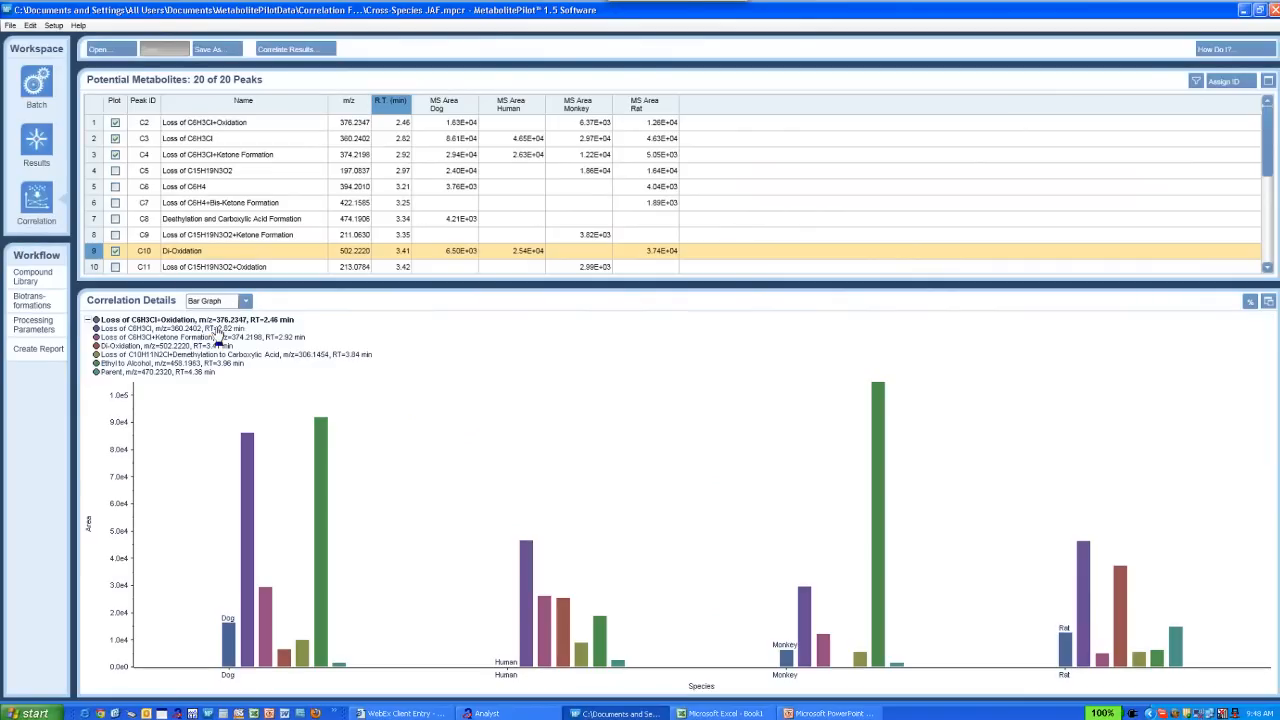